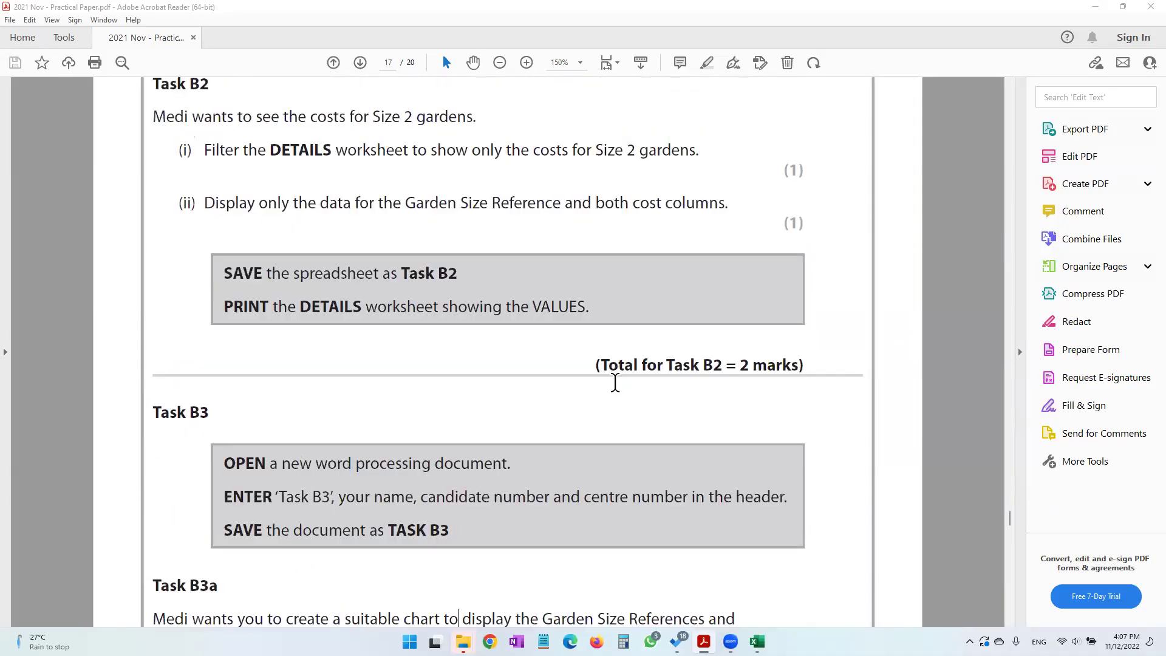
# Read the Task B3 instructions on the new word processing document, its header details and its file name
pyautogui.moveTo(209, 276); pyautogui.dragTo(198, 277)
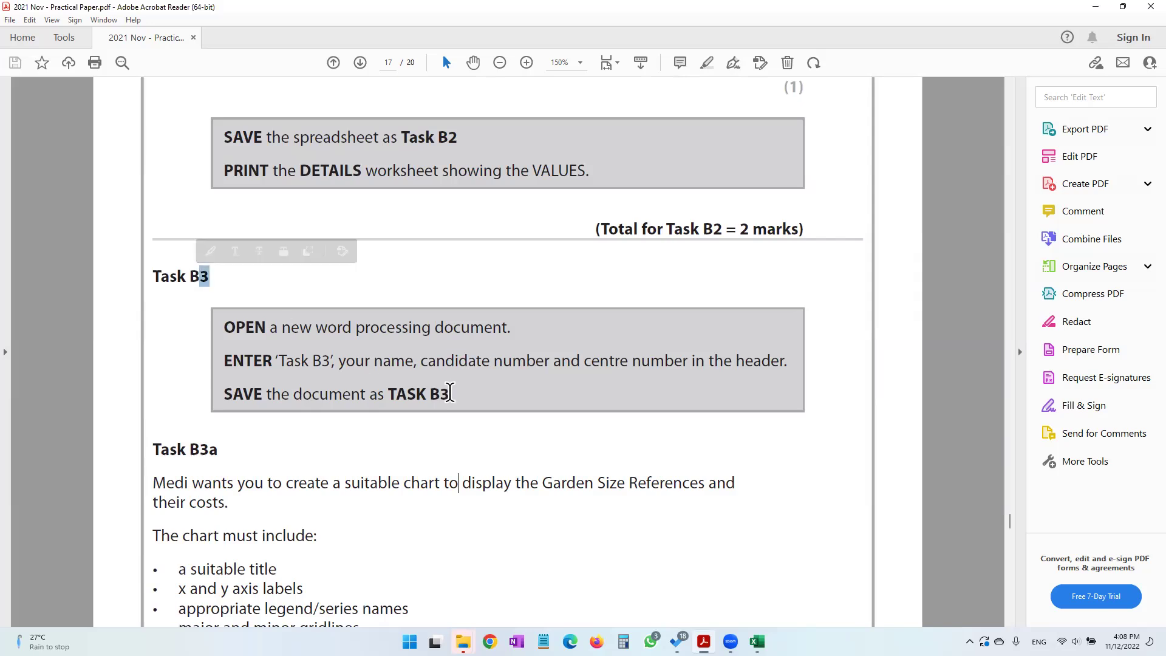
pyautogui.scroll(-2, 443, 393)
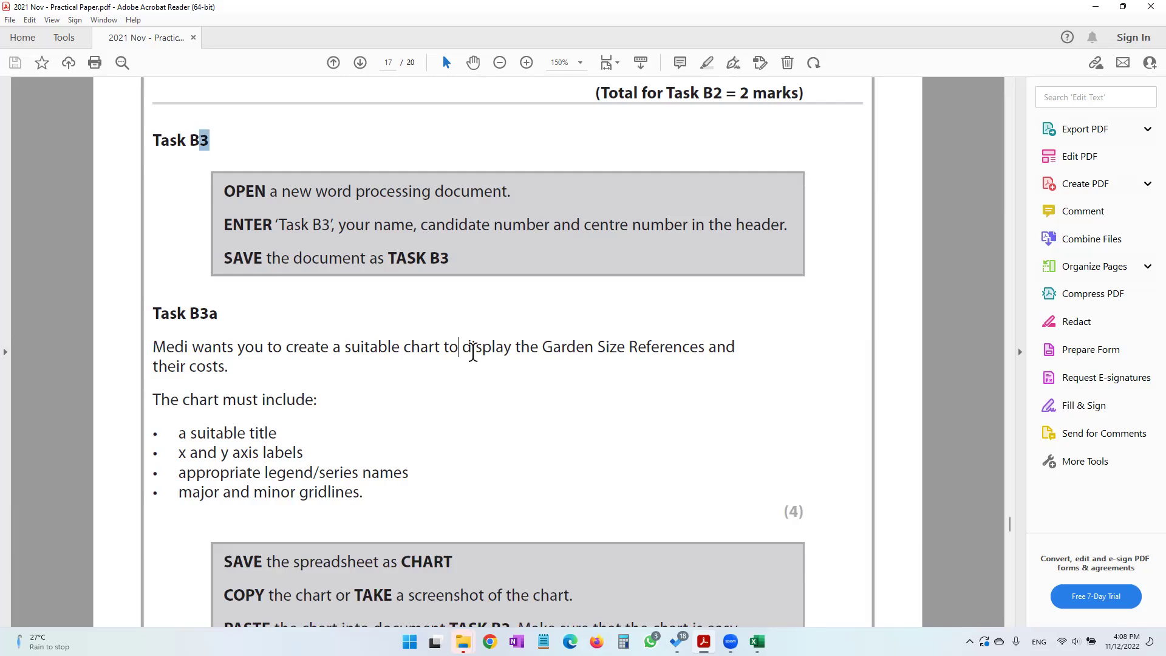
pyautogui.moveTo(703, 226); pyautogui.dragTo(786, 226)
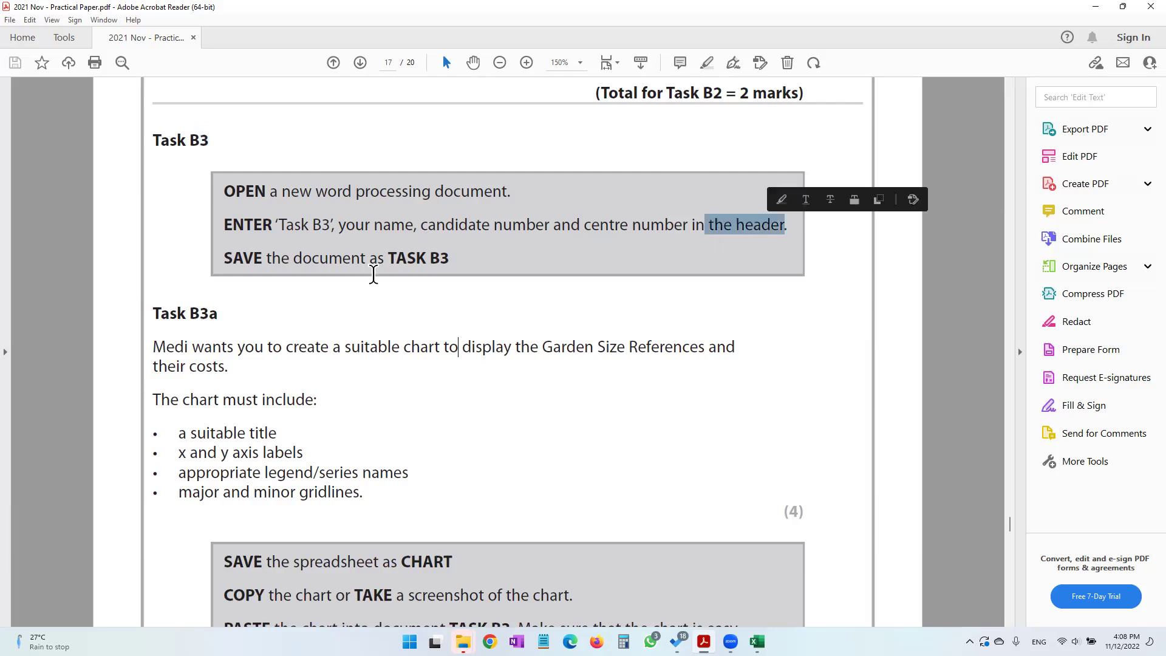
pyautogui.moveTo(294, 259); pyautogui.dragTo(443, 267)
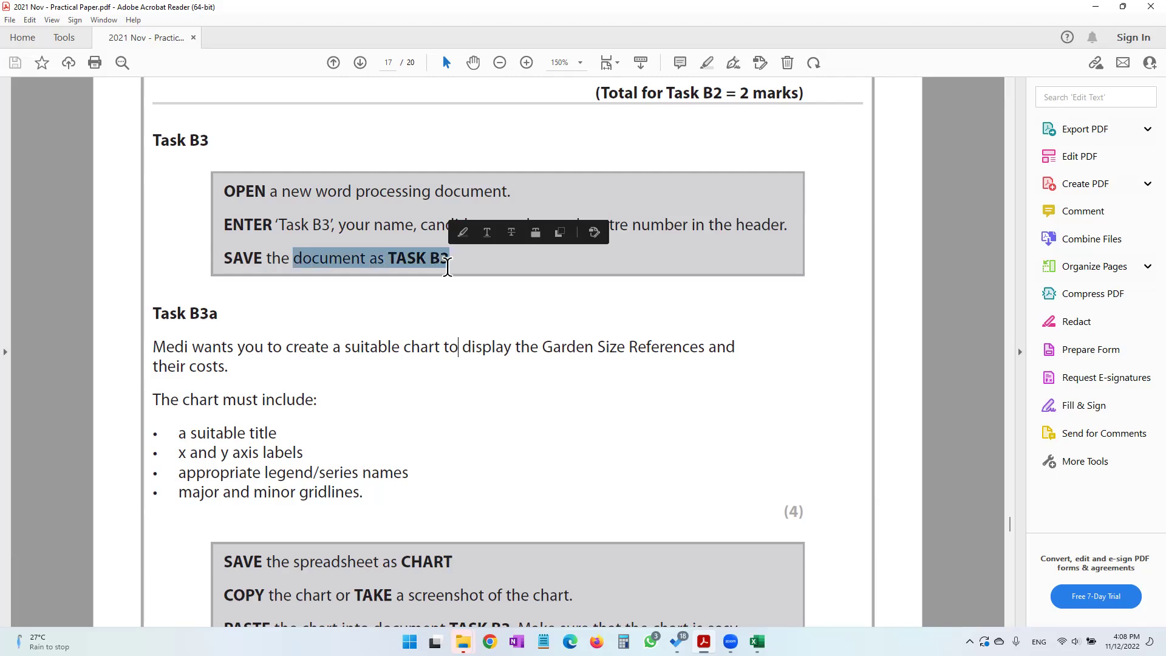
# Switch to File Explorer, create a Word document named TASK B3 in the 2021 November folder, and open it
pyautogui.click(462, 641)
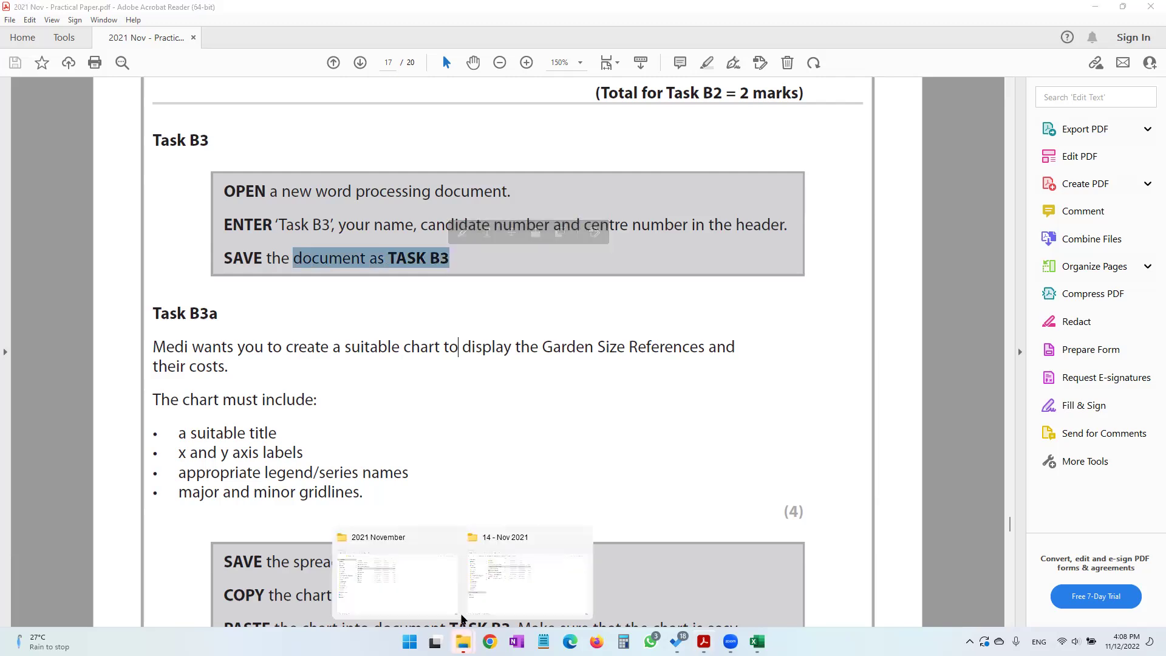
pyautogui.click(423, 598)
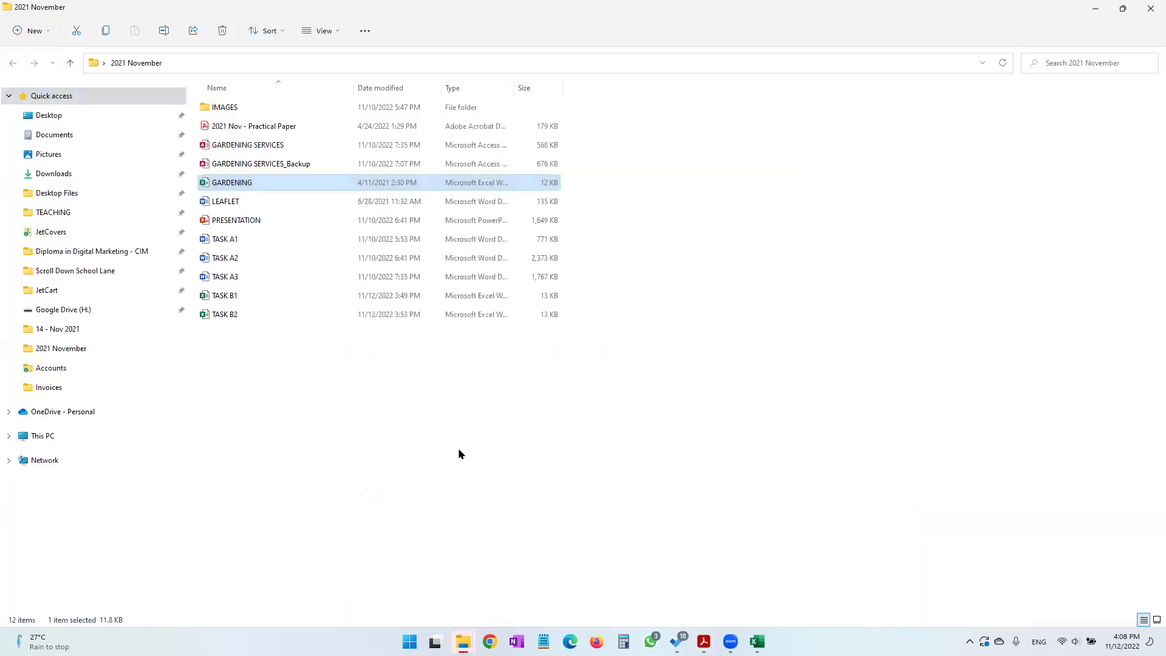
pyautogui.rightClick(458, 449)
pyautogui.moveTo(517, 398)
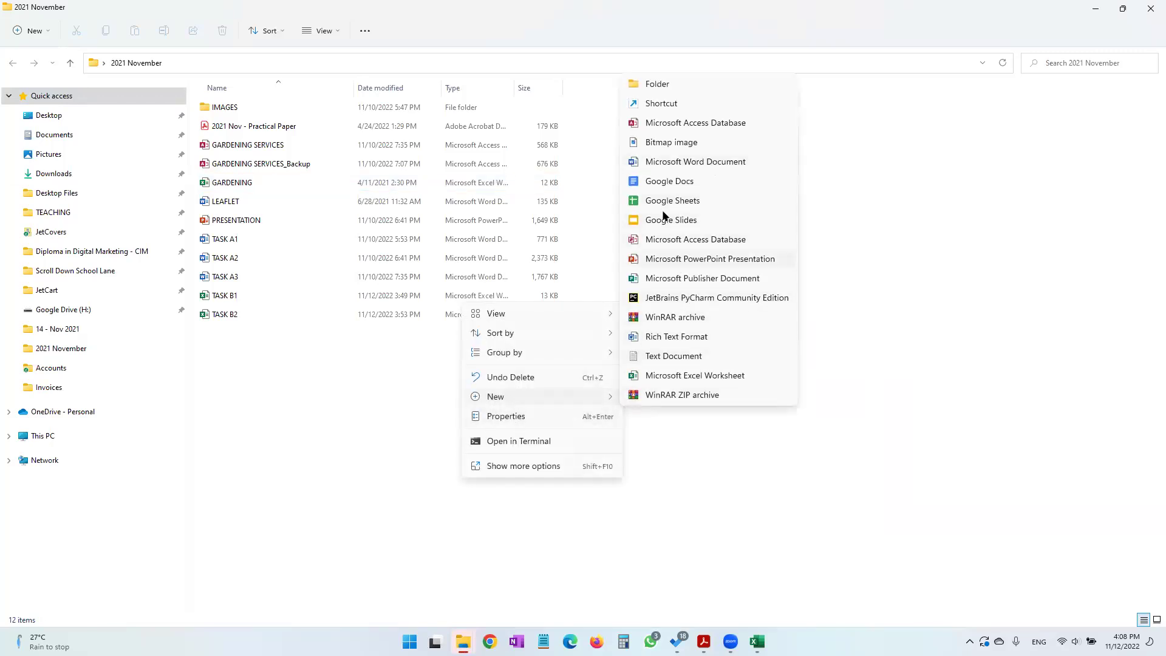
pyautogui.click(660, 162)
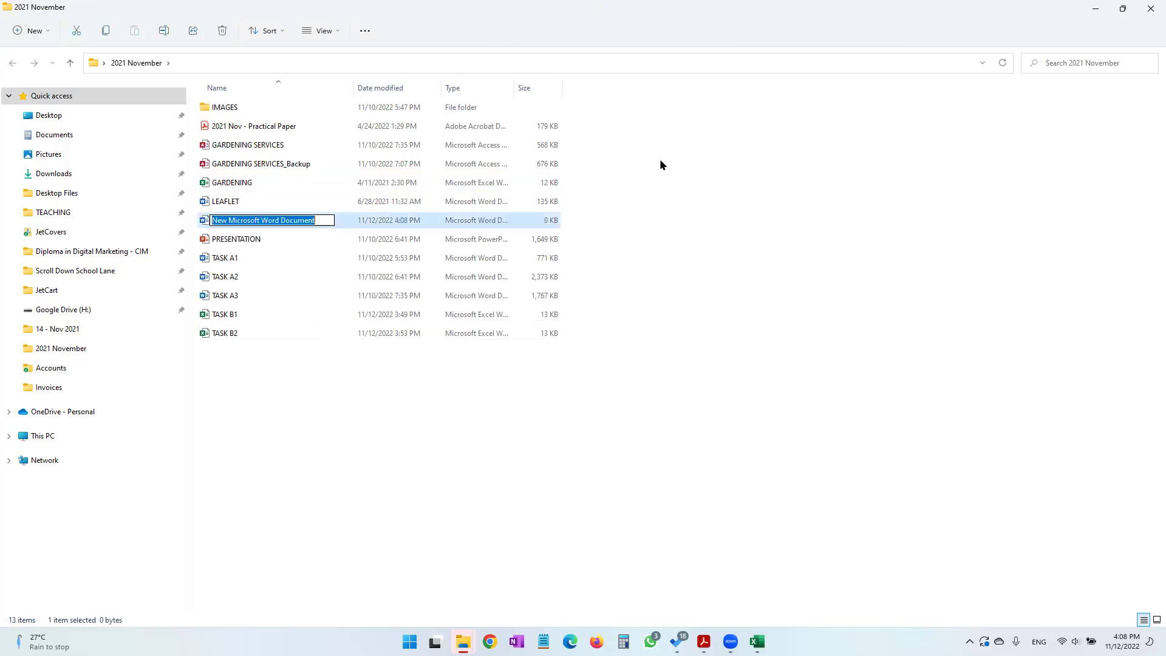
pyautogui.write('task b3')
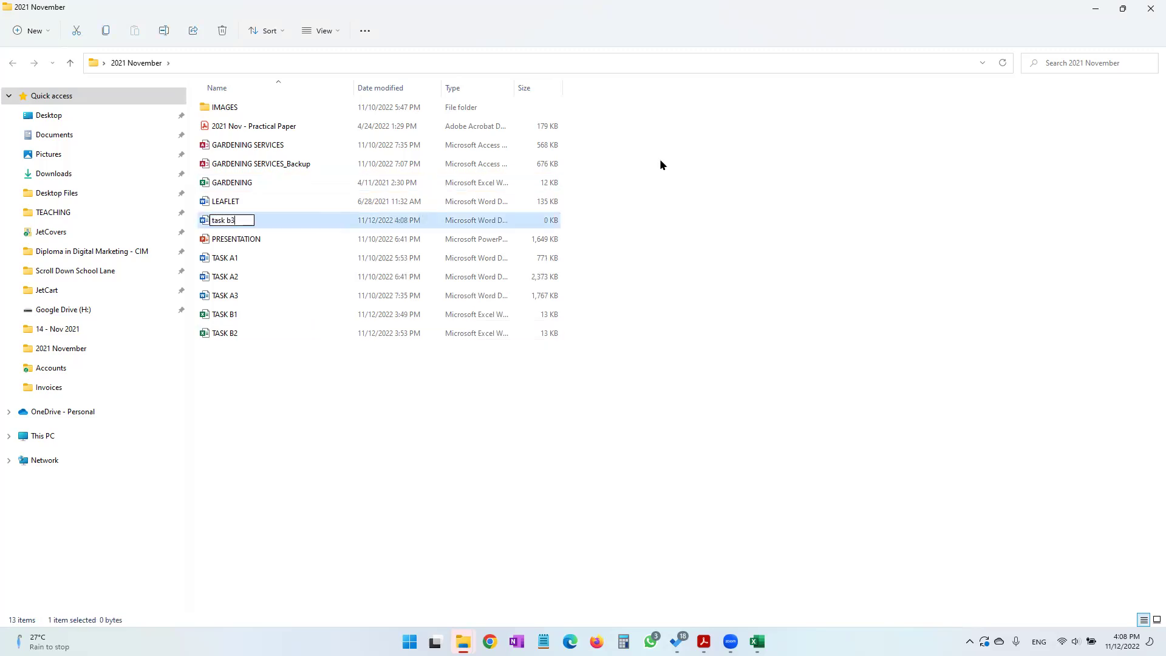
pyautogui.press('Return')
pyautogui.press('F2')
pyautogui.press('BackSpace')
pyautogui.write('TASK')
pyautogui.press('Return')
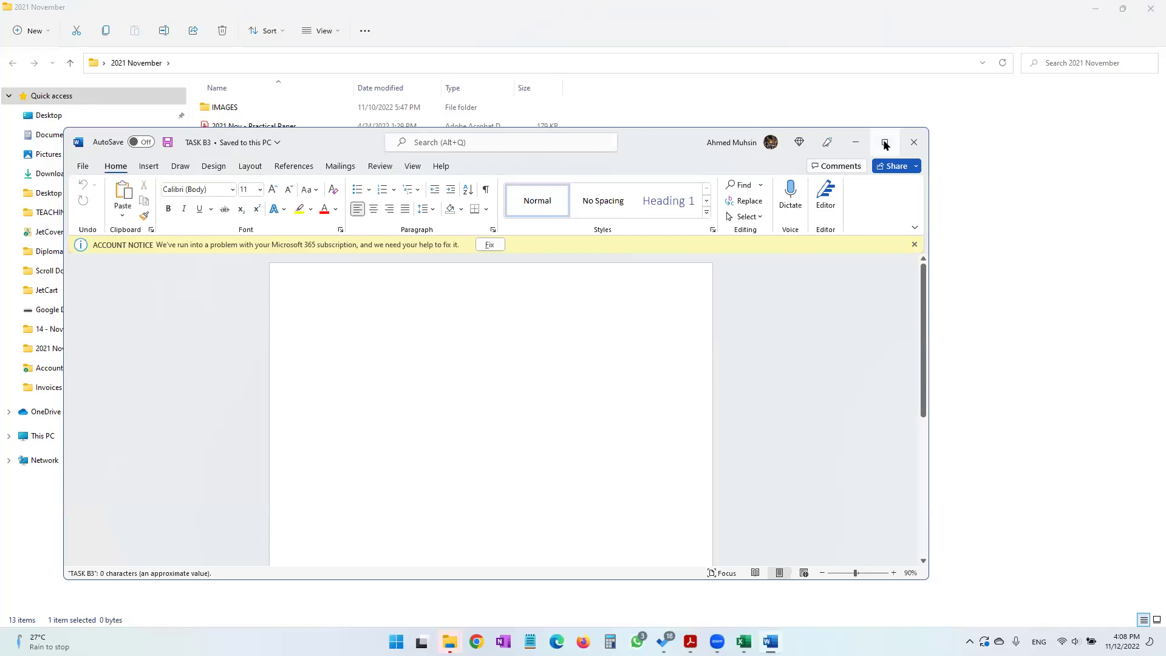
# Enter "Task B3", the candidate's name, candidate number and centre number in the header of the maximized document
pyautogui.click(884, 143)
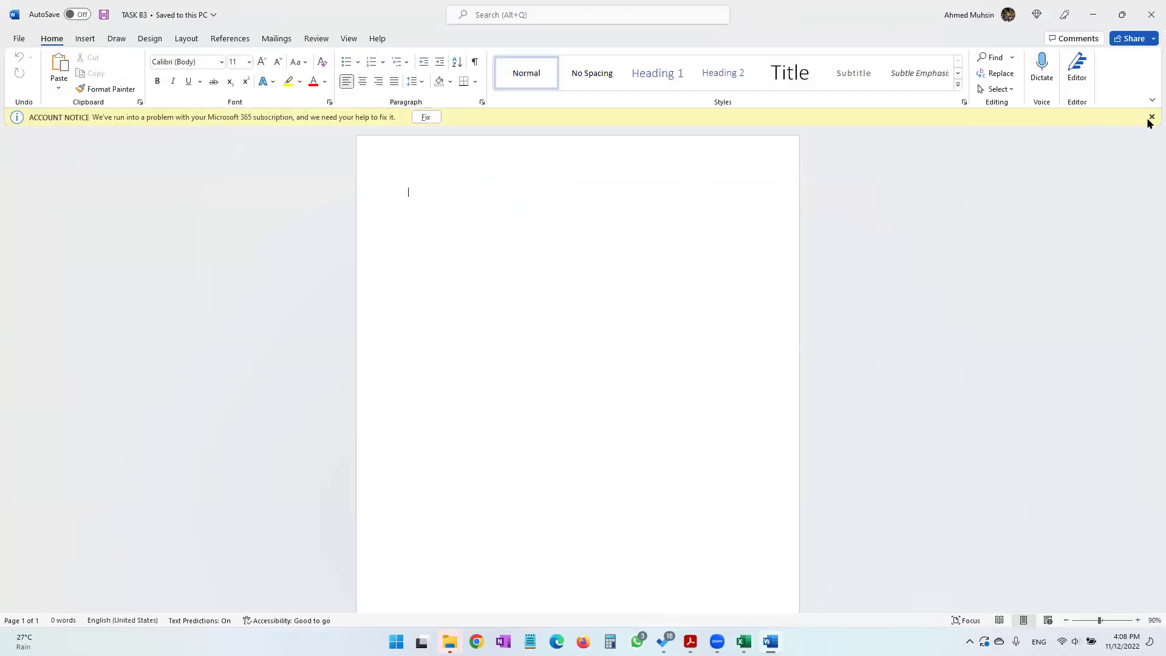
pyautogui.click(1151, 116)
pyautogui.doubleClick(503, 135)
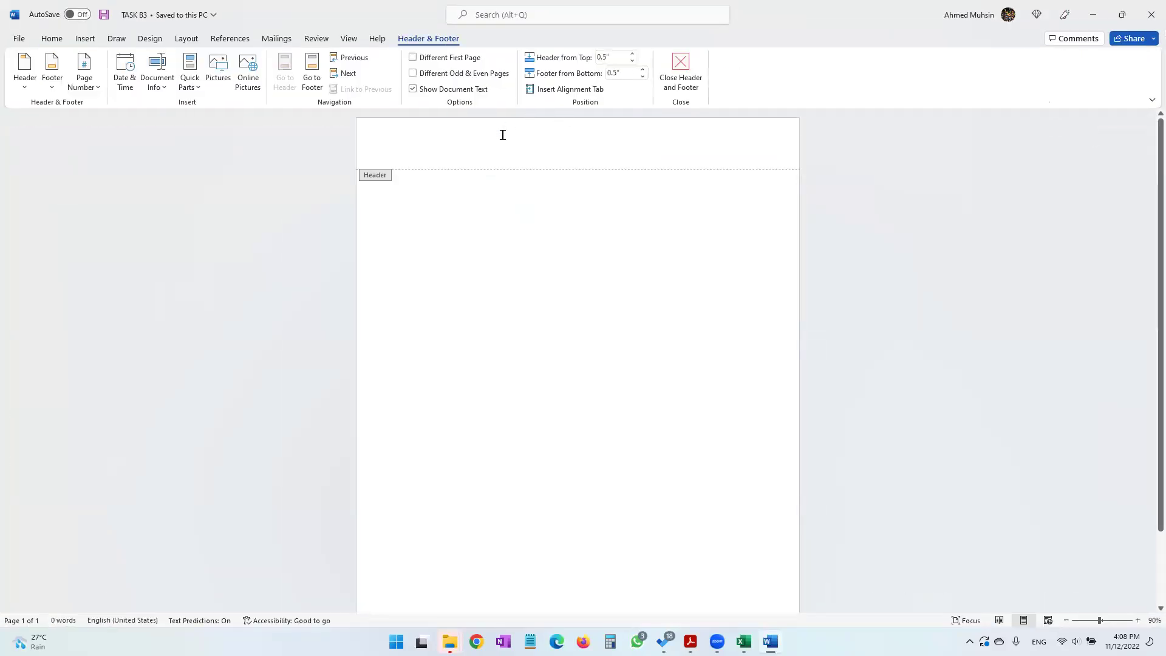
pyautogui.write('Task B3 Ahmed 1234 1234')
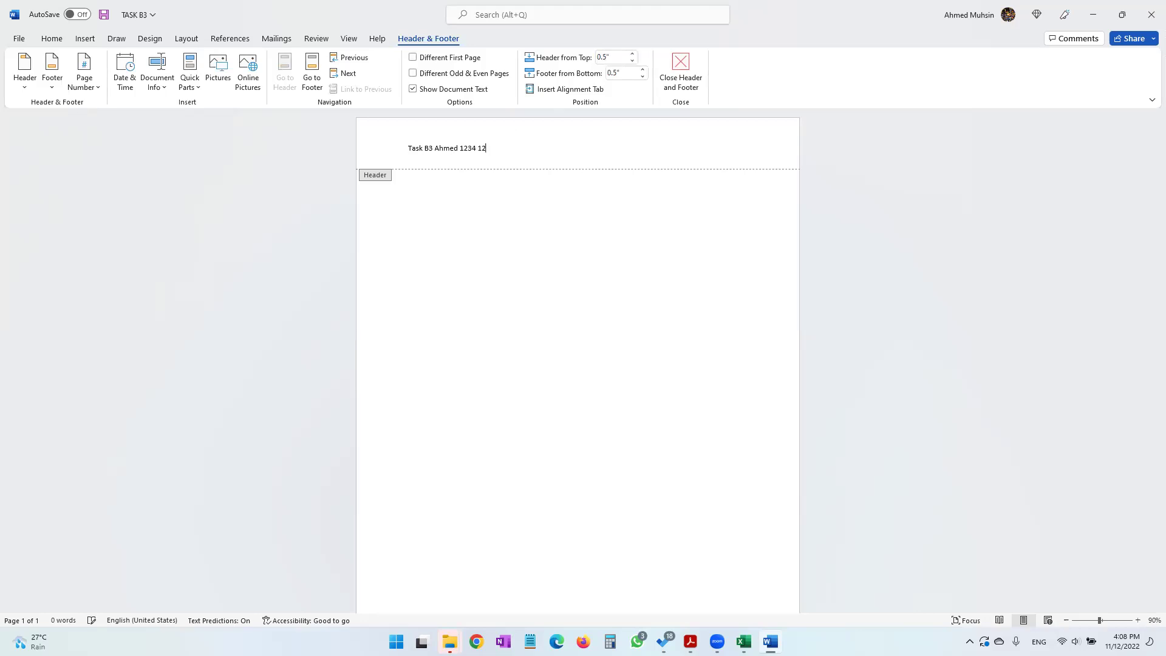
pyautogui.click(671, 86)
# Return to the practical paper PDF and read the Task B3a chart requirements, including title, axis labels, legend and gridlines
pyautogui.moveTo(743, 641)
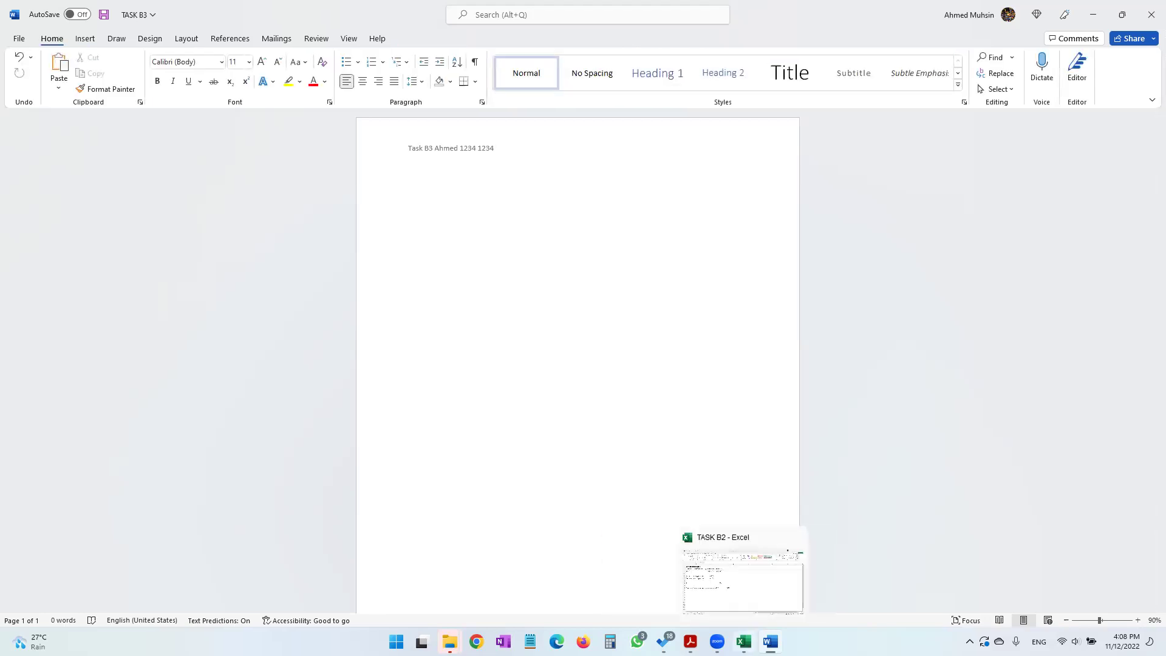
pyautogui.click(690, 641)
pyautogui.moveTo(172, 339); pyautogui.dragTo(722, 351)
pyautogui.moveTo(156, 369); pyautogui.dragTo(315, 400)
pyautogui.moveTo(224, 435); pyautogui.dragTo(276, 433)
pyautogui.moveTo(190, 452); pyautogui.dragTo(259, 453)
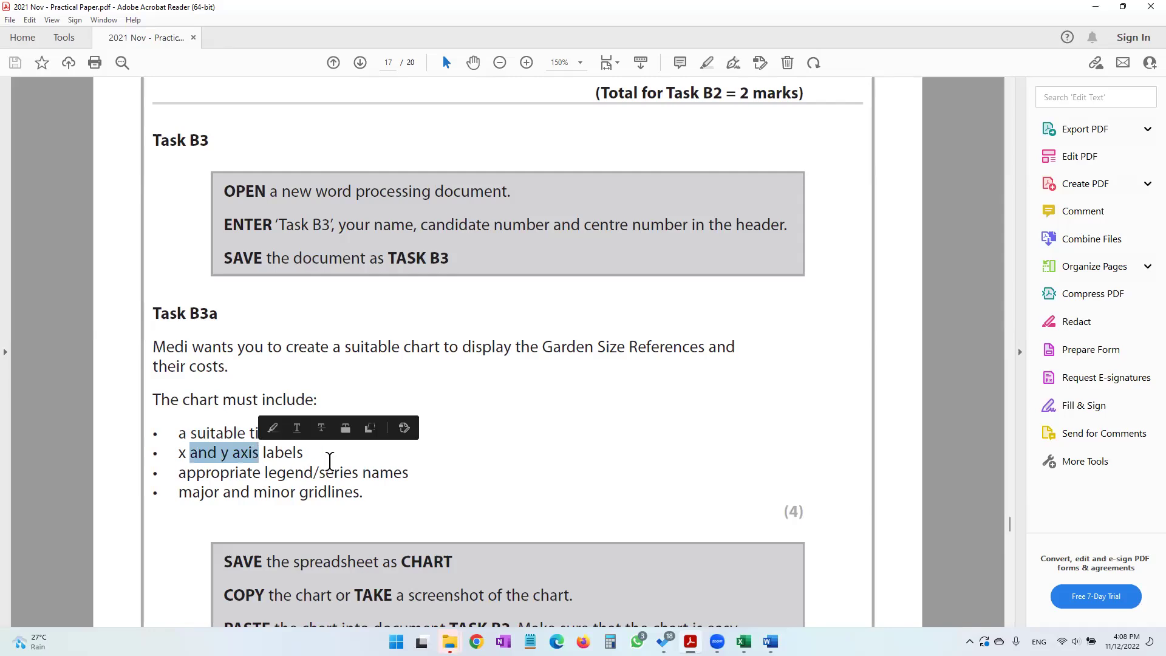
pyautogui.moveTo(177, 432); pyautogui.dragTo(364, 494)
pyautogui.click(404, 338)
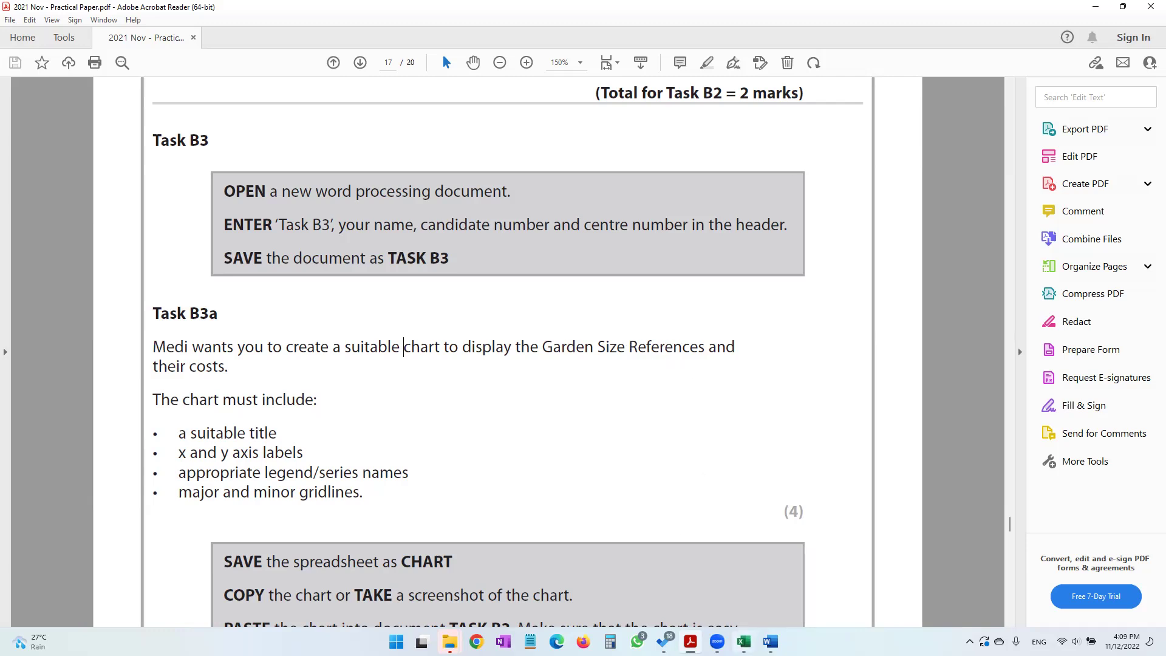
# Switch to the TASK B2 workbook in Excel, clear the Garden Size Reference filter on DETAILS, and unhide column B
pyautogui.click(743, 641)
pyautogui.click(198, 290)
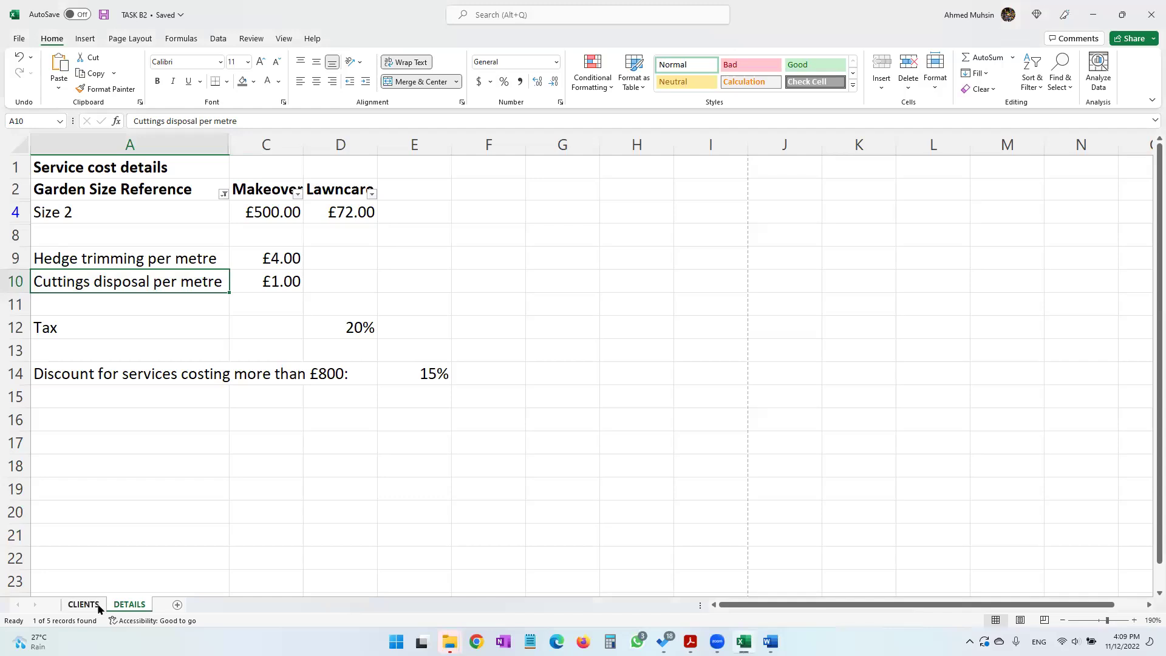
pyautogui.click(223, 193)
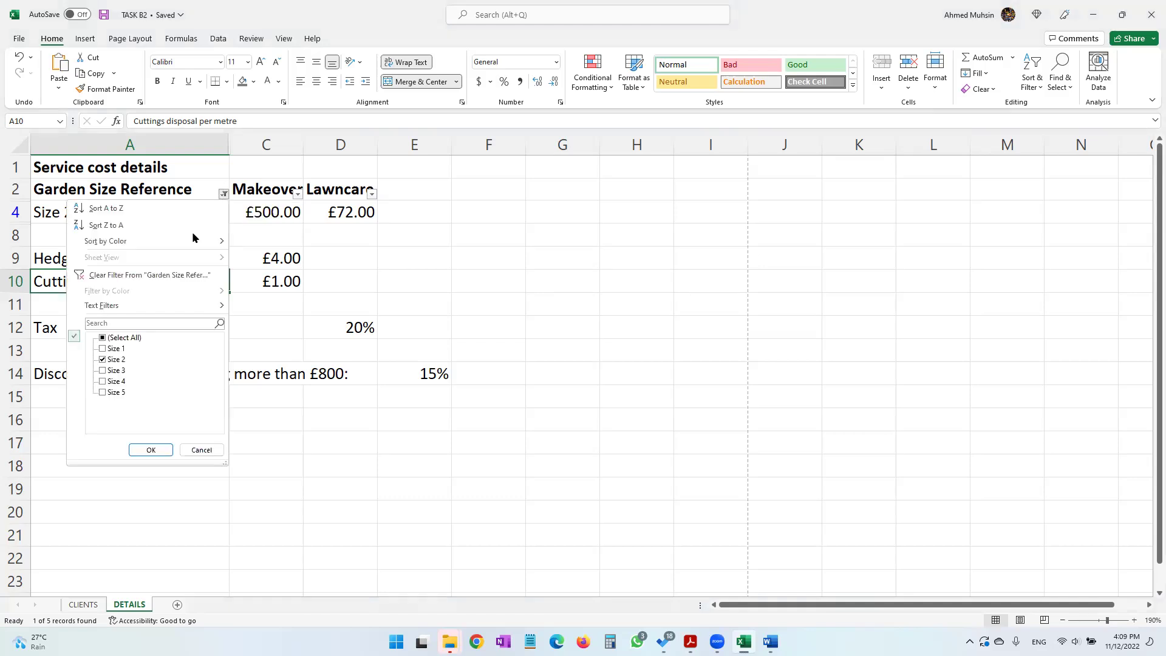
pyautogui.click(149, 278)
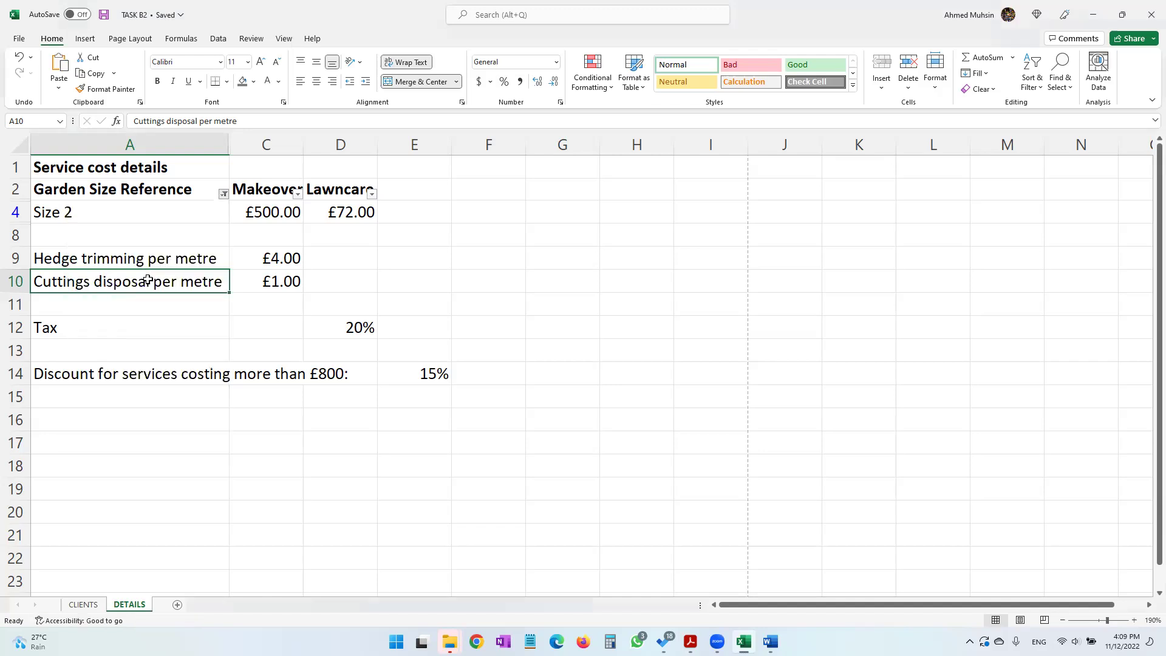
pyautogui.rightClick(232, 147)
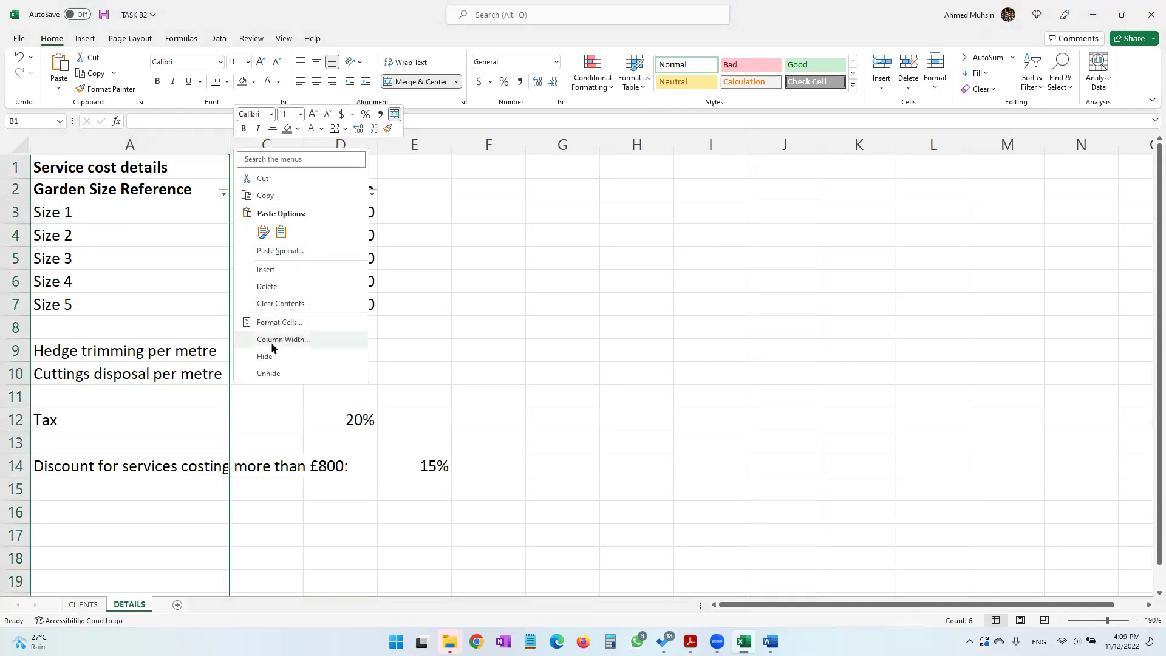
pyautogui.click(269, 373)
pyautogui.click(294, 274)
pyautogui.click(272, 235)
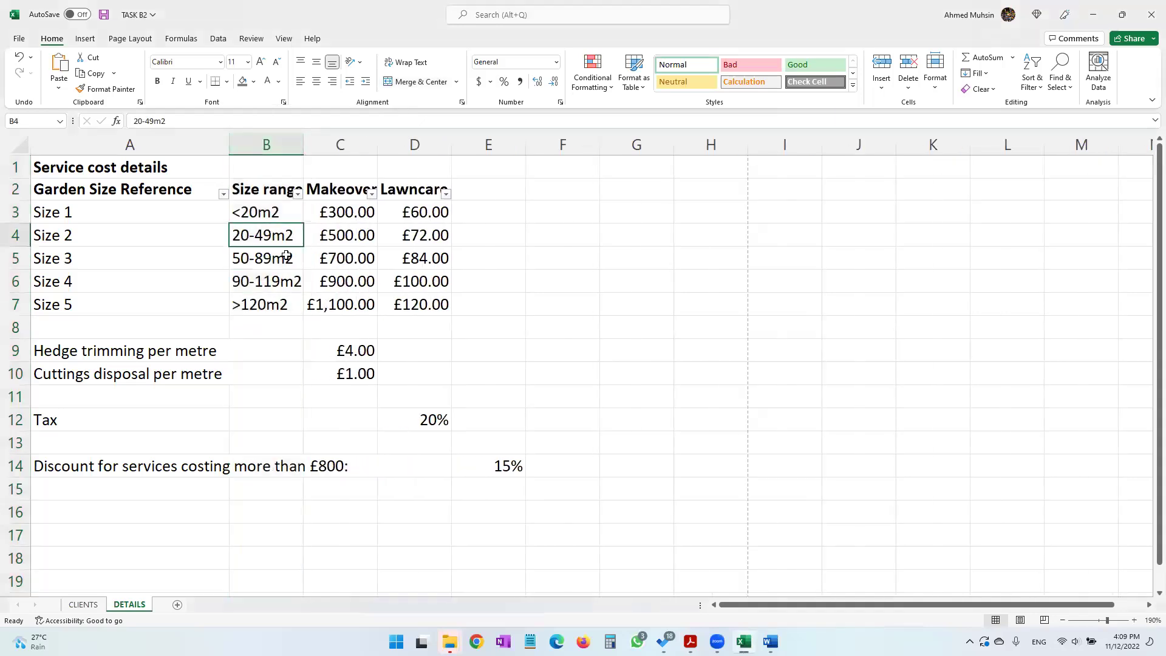
# Examine the garden sizes with their Makeover and Lawncare costs, and recheck the chart task in the practical paper PDF
pyautogui.moveTo(104, 212); pyautogui.dragTo(108, 310)
pyautogui.moveTo(341, 218); pyautogui.dragTo(355, 307)
pyautogui.click(343, 218)
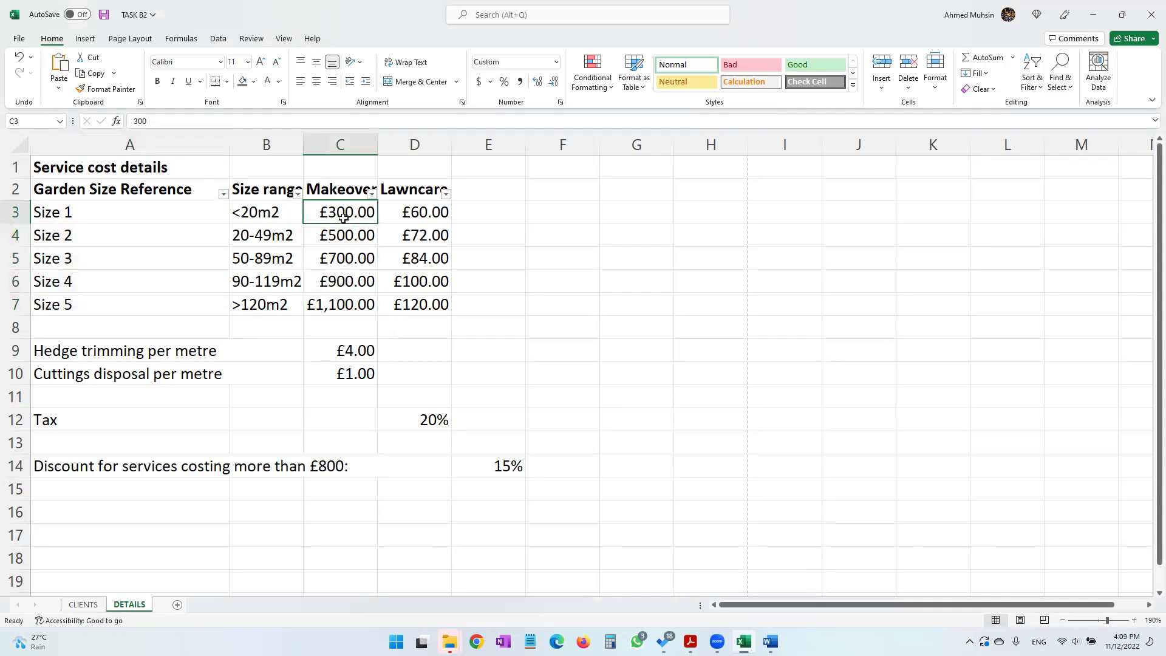
pyautogui.click(346, 234)
pyautogui.click(346, 258)
pyautogui.click(344, 283)
pyautogui.moveTo(408, 223); pyautogui.dragTo(417, 302)
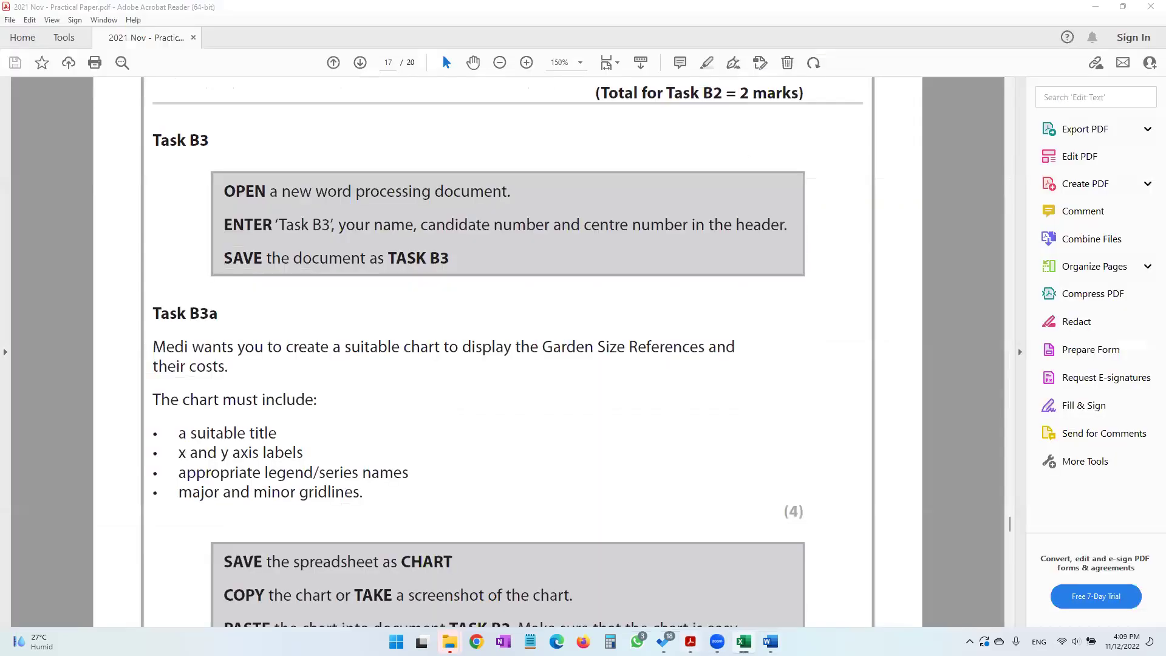
pyautogui.click(690, 640)
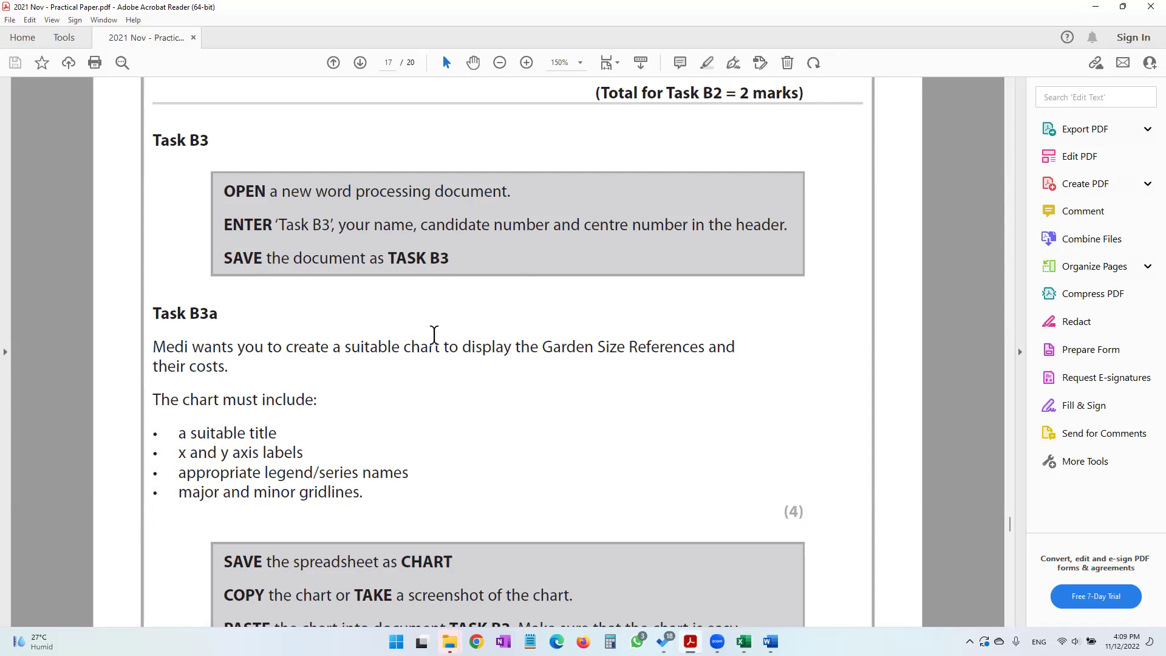
pyautogui.click(1098, 8)
# Select the Garden Size Reference, Makeover and Lawncare data in A2:A7 and C2:D7, and open the recommended charts
pyautogui.moveTo(162, 190); pyautogui.dragTo(154, 314)
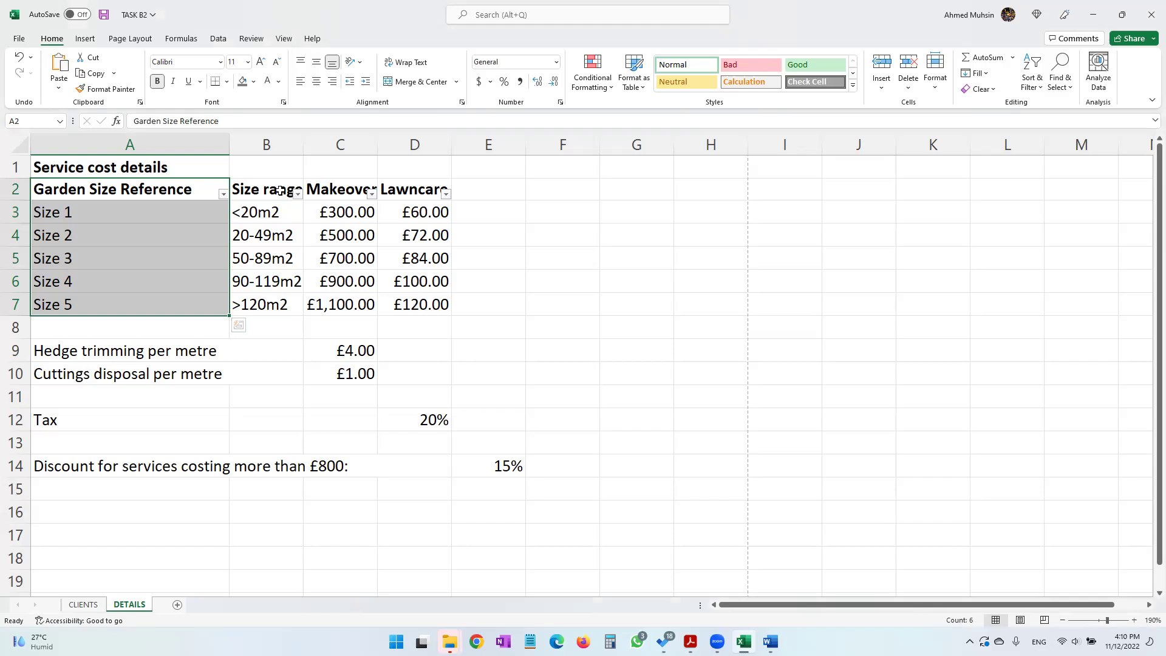
pyautogui.moveTo(176, 191); pyautogui.dragTo(185, 300)
pyautogui.keyDown('ctrl'); pyautogui.moveTo(343, 190); pyautogui.dragTo(349, 304); pyautogui.keyUp('ctrl')
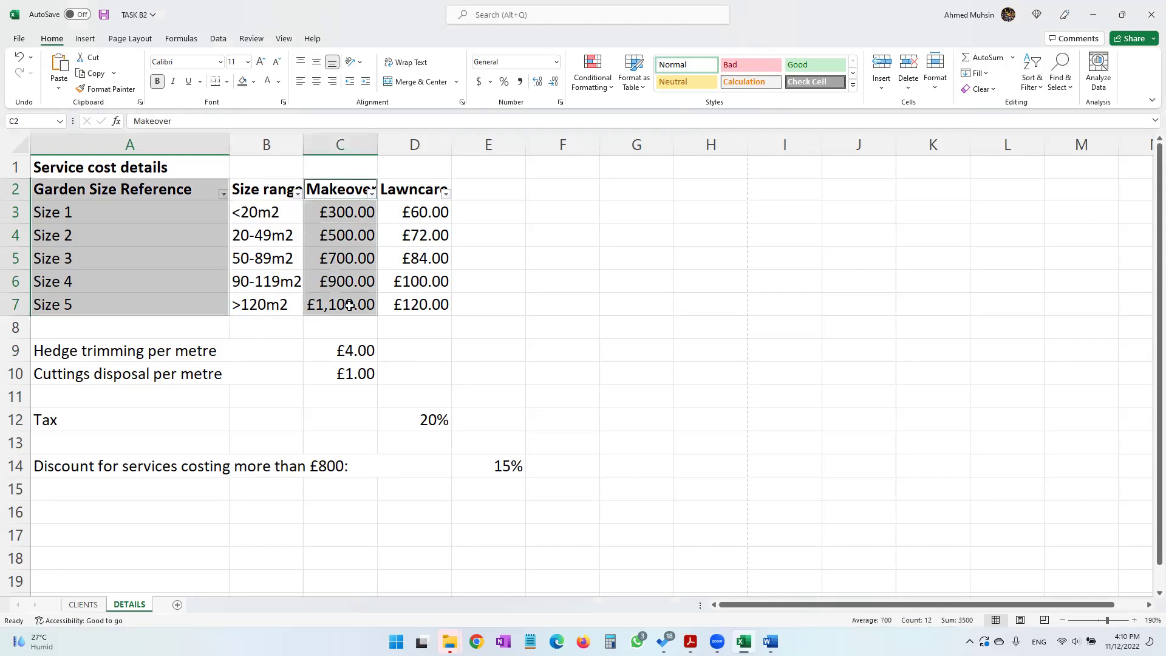
pyautogui.keyDown('ctrl'); pyautogui.moveTo(410, 191); pyautogui.dragTo(419, 308); pyautogui.keyUp('ctrl')
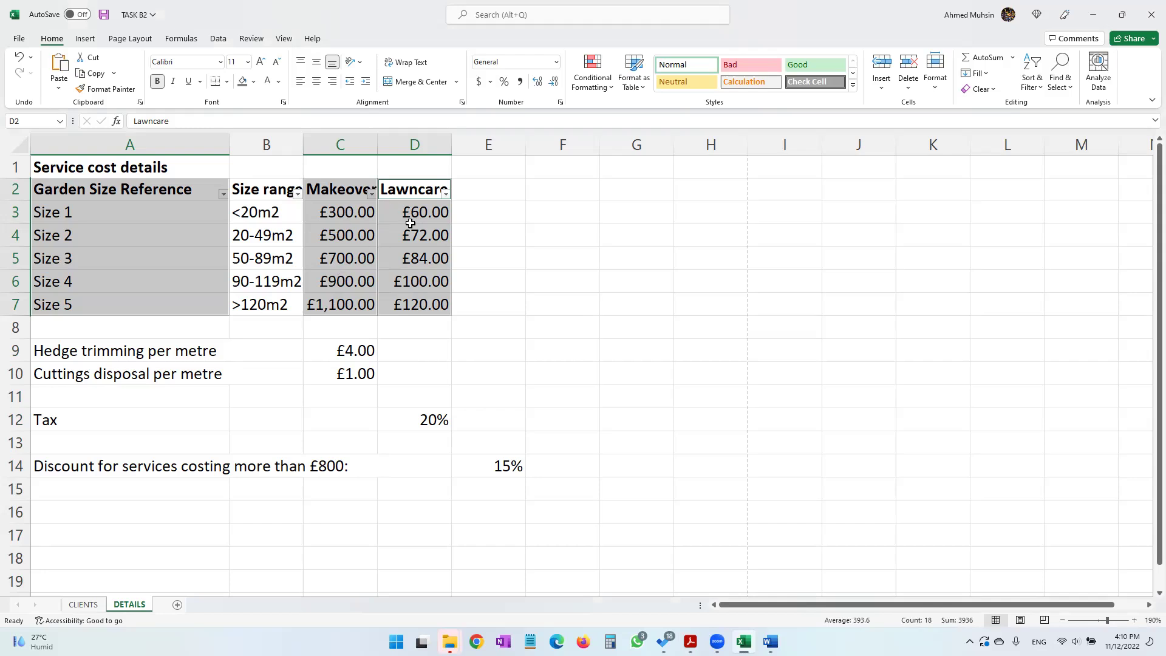
pyautogui.click(85, 39)
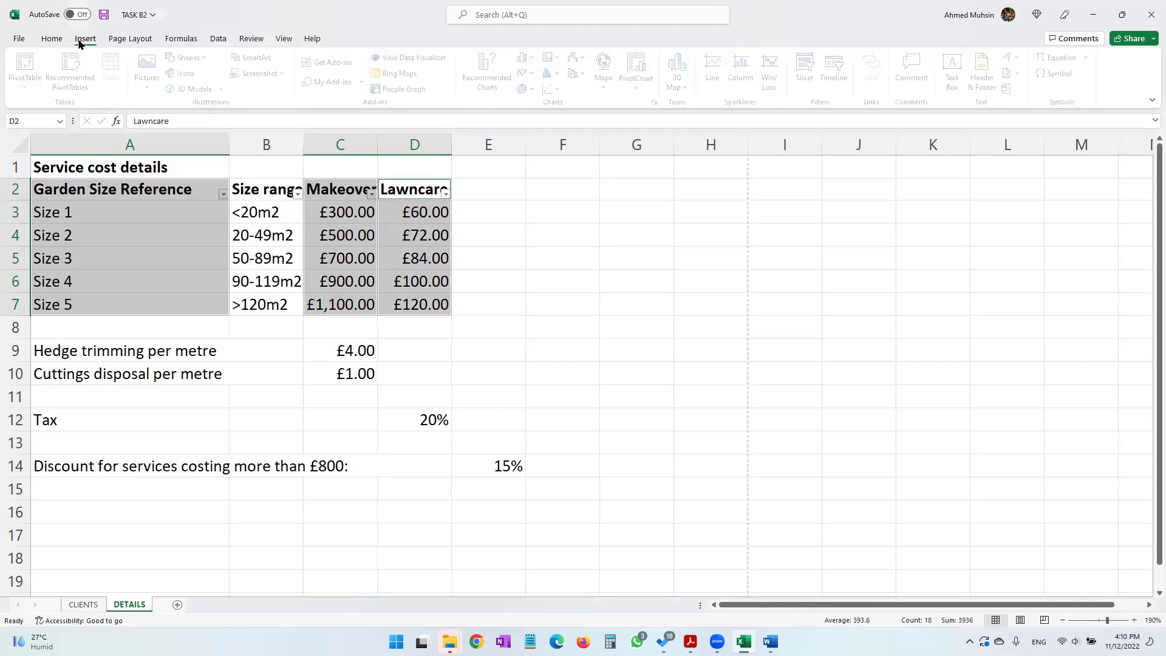
pyautogui.click(495, 85)
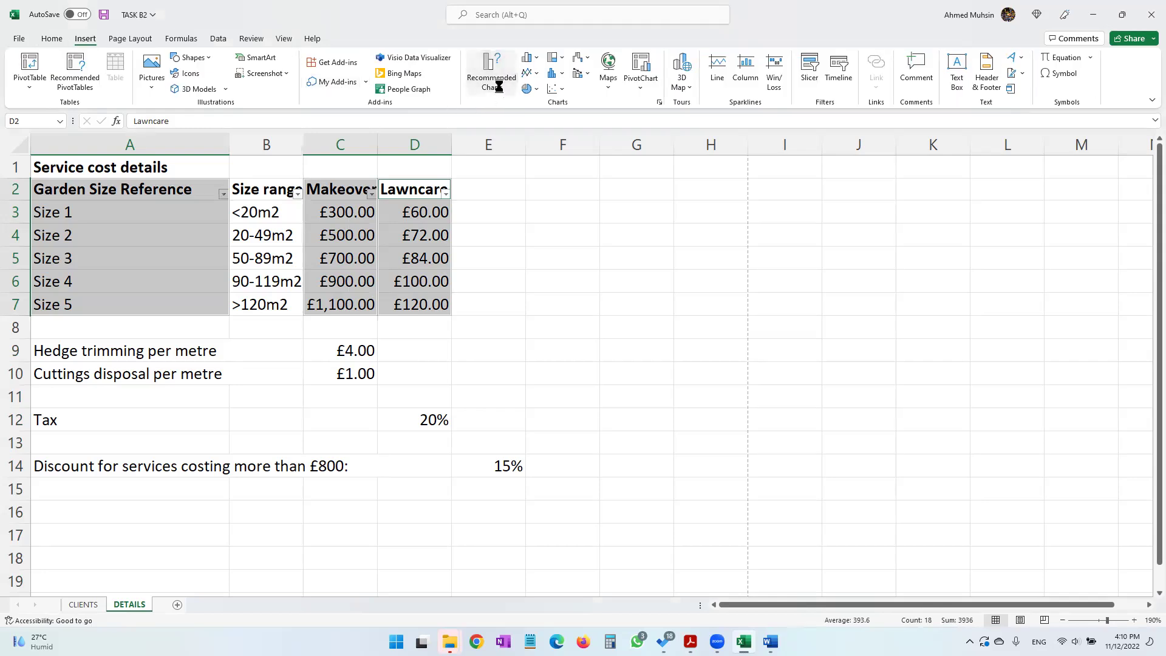
# Move the Insert Chart dialog aside and preview the recommended line, stacked column, clustered column and clustered bar charts for the garden cost data
pyautogui.moveTo(558, 147); pyautogui.dragTo(657, 149)
pyautogui.click(578, 268)
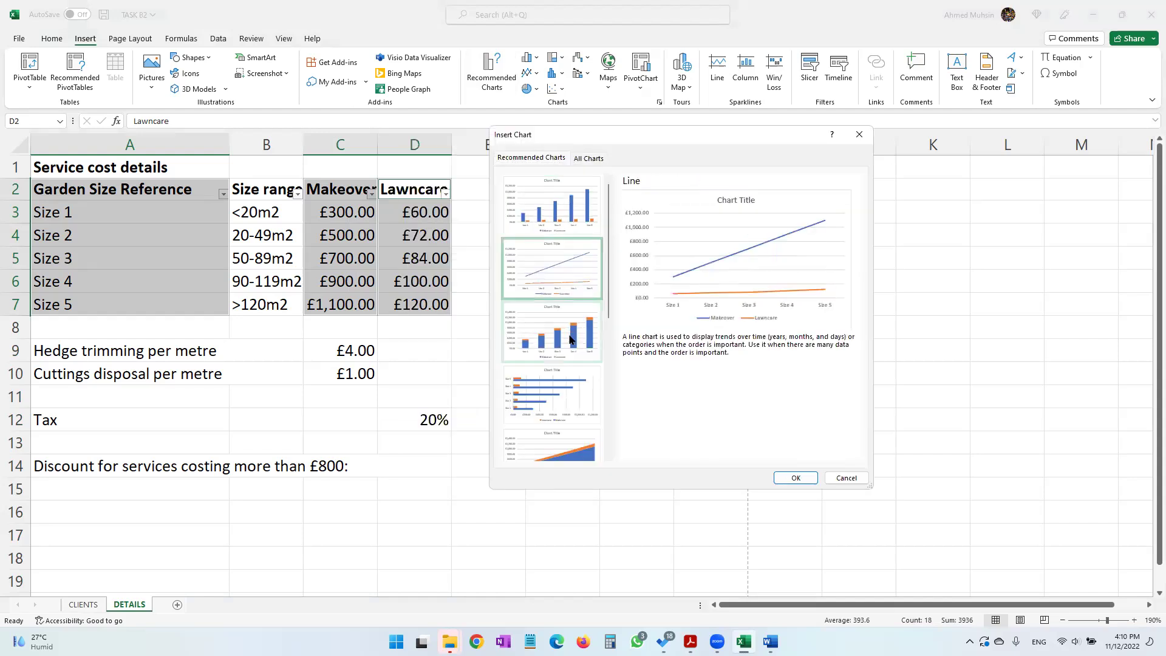
pyautogui.click(565, 352)
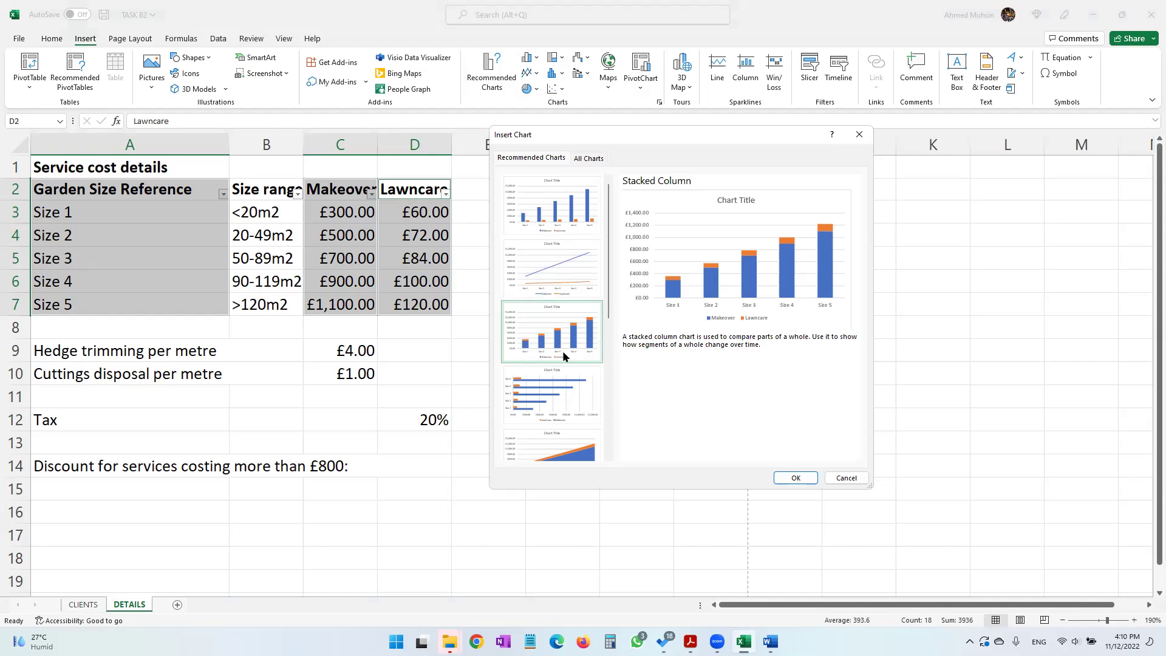
pyautogui.click(574, 208)
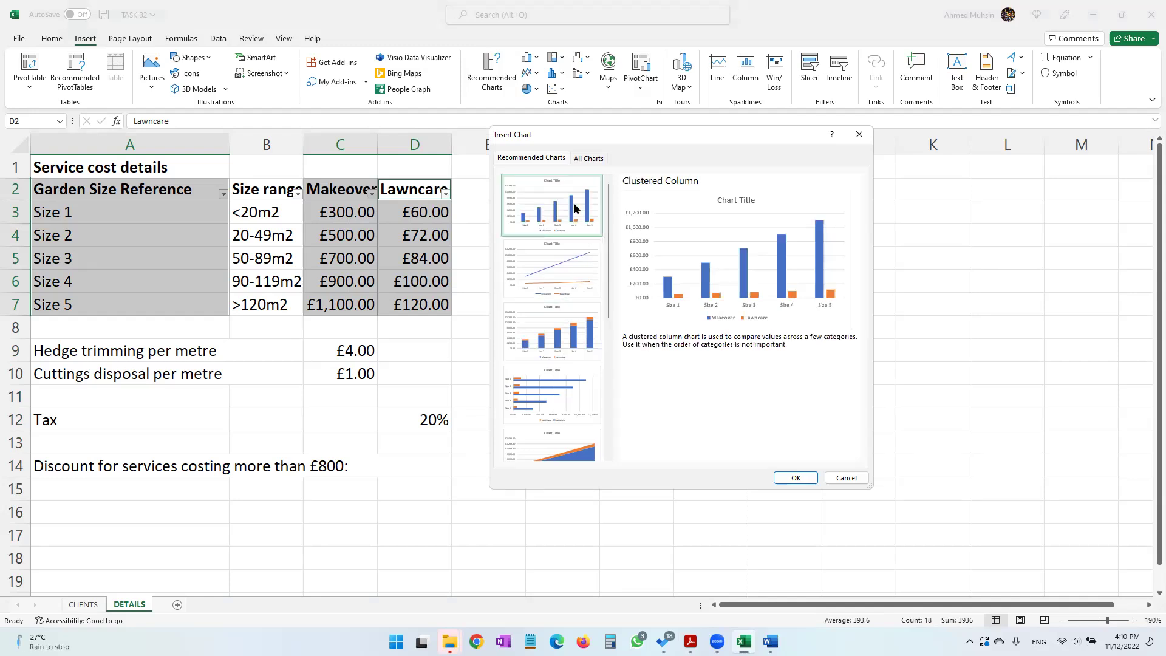
pyautogui.click(551, 271)
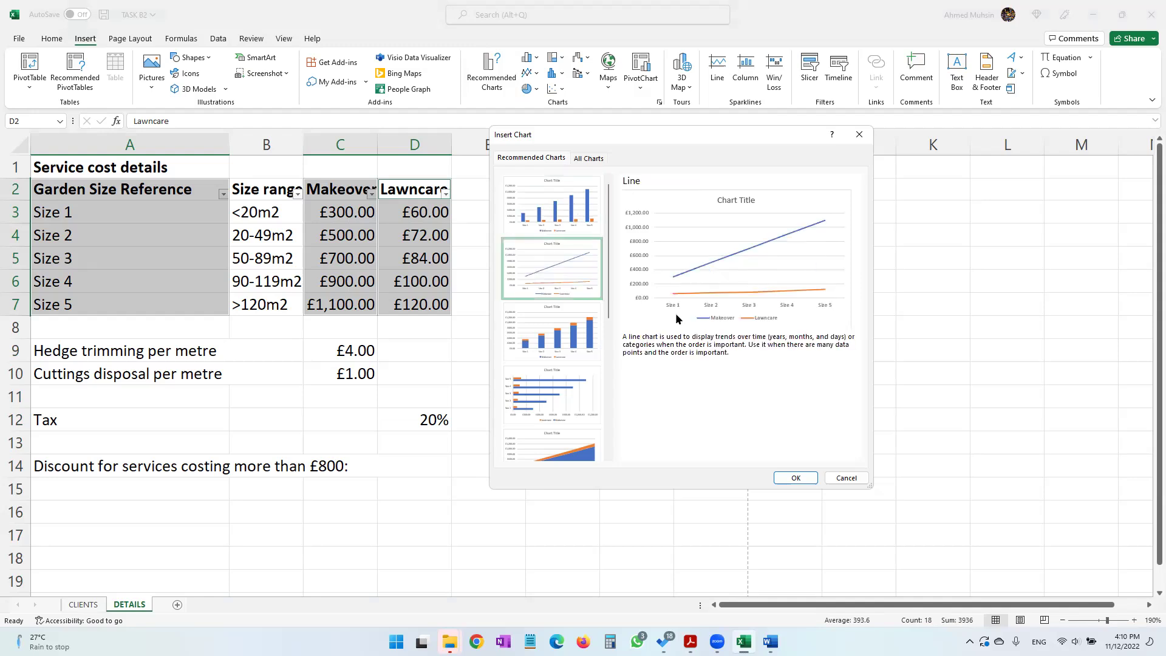
pyautogui.click(589, 343)
pyautogui.click(574, 399)
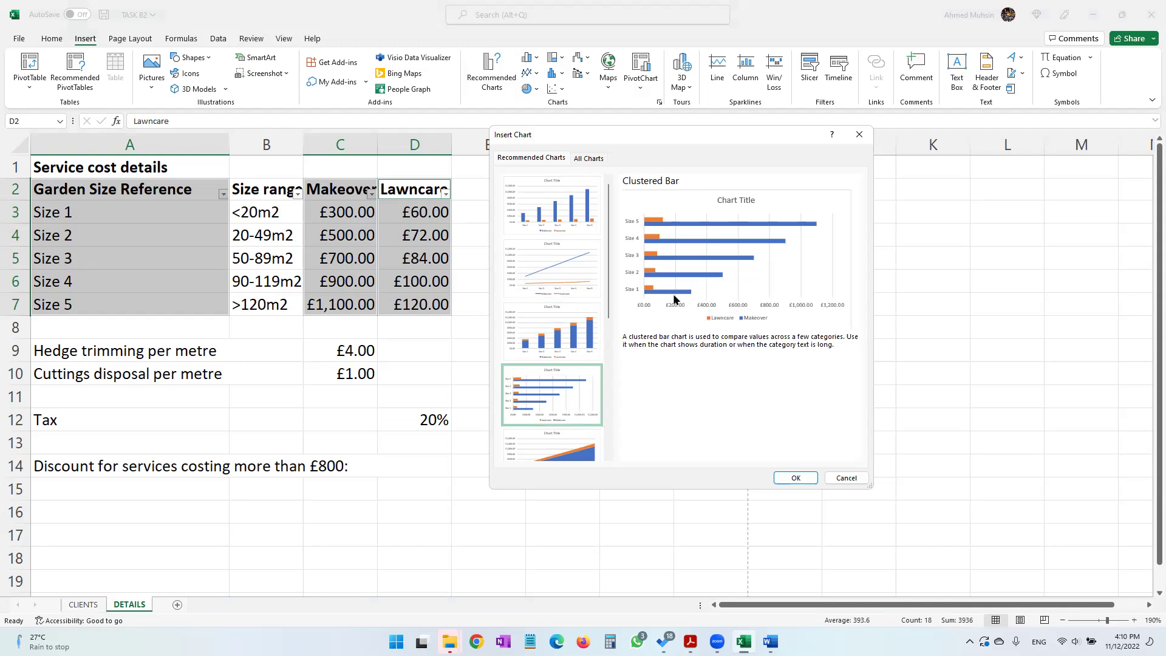
# Insert the recommended Clustered Column chart of Makeover and Lawncare costs and place it beside the service cost table
pyautogui.click(537, 222)
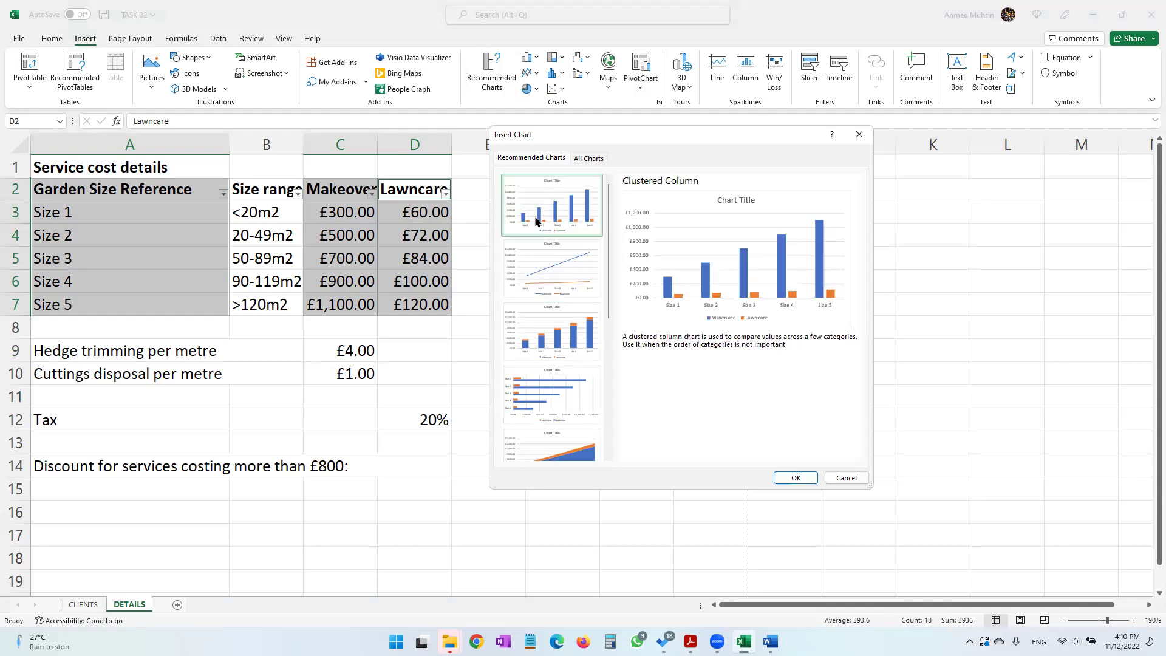
pyautogui.click(794, 477)
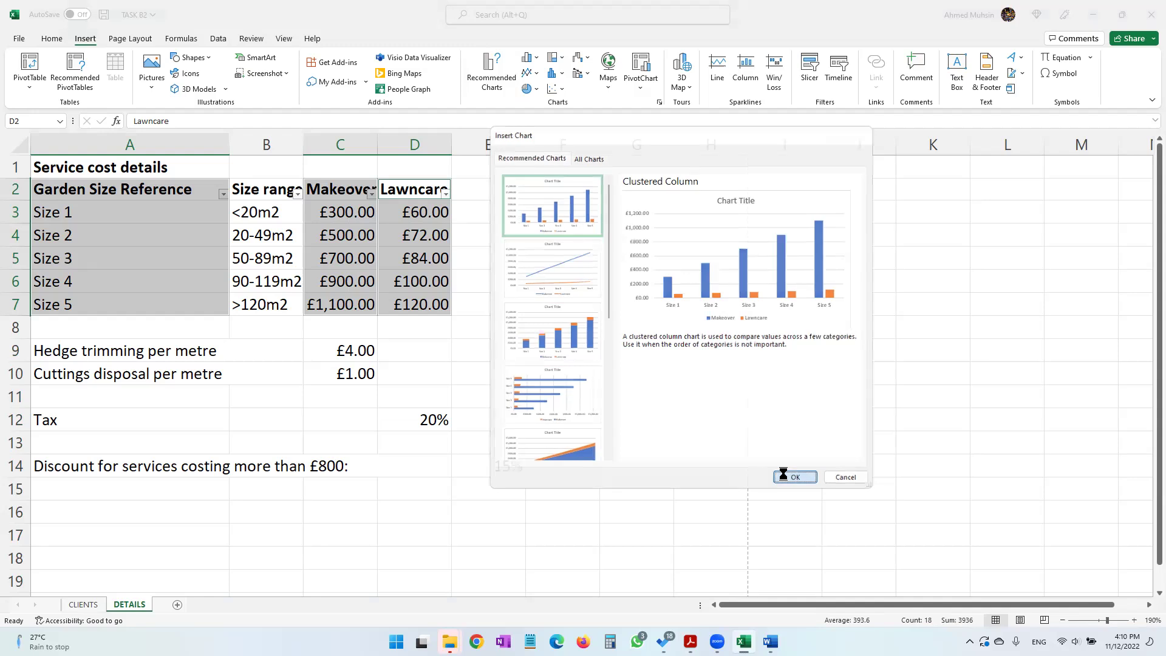
pyautogui.moveTo(711, 229); pyautogui.dragTo(895, 240)
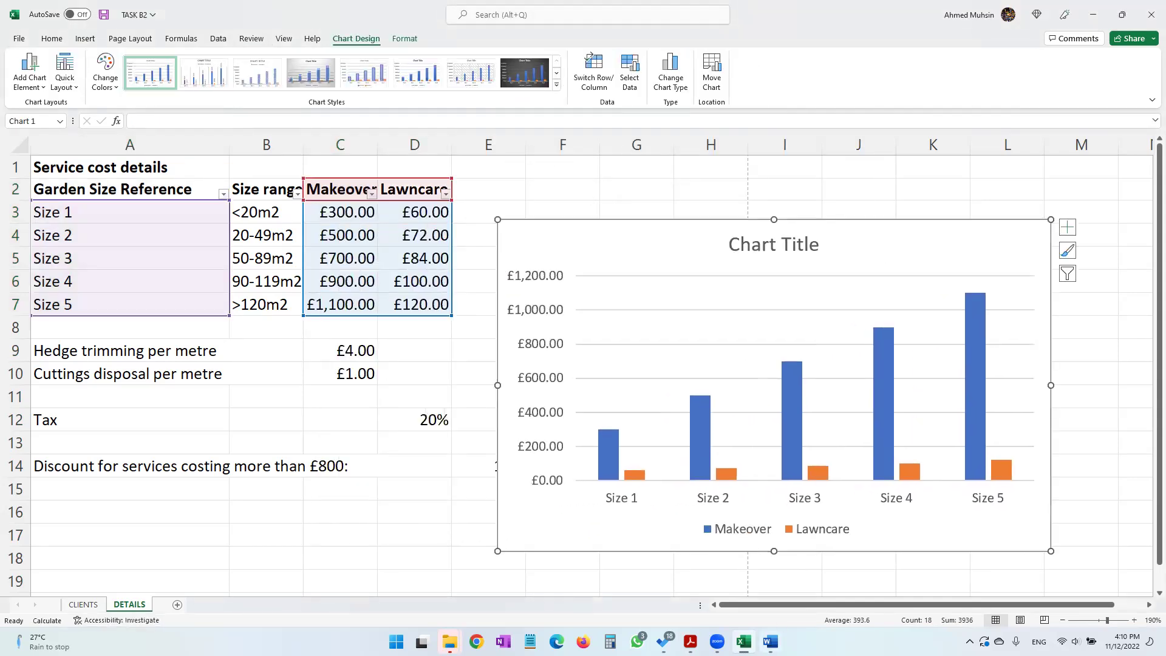
# Recheck the Task B3a requirement for a suitable title in the practical paper PDF and return to the Excel workbook
pyautogui.click(690, 641)
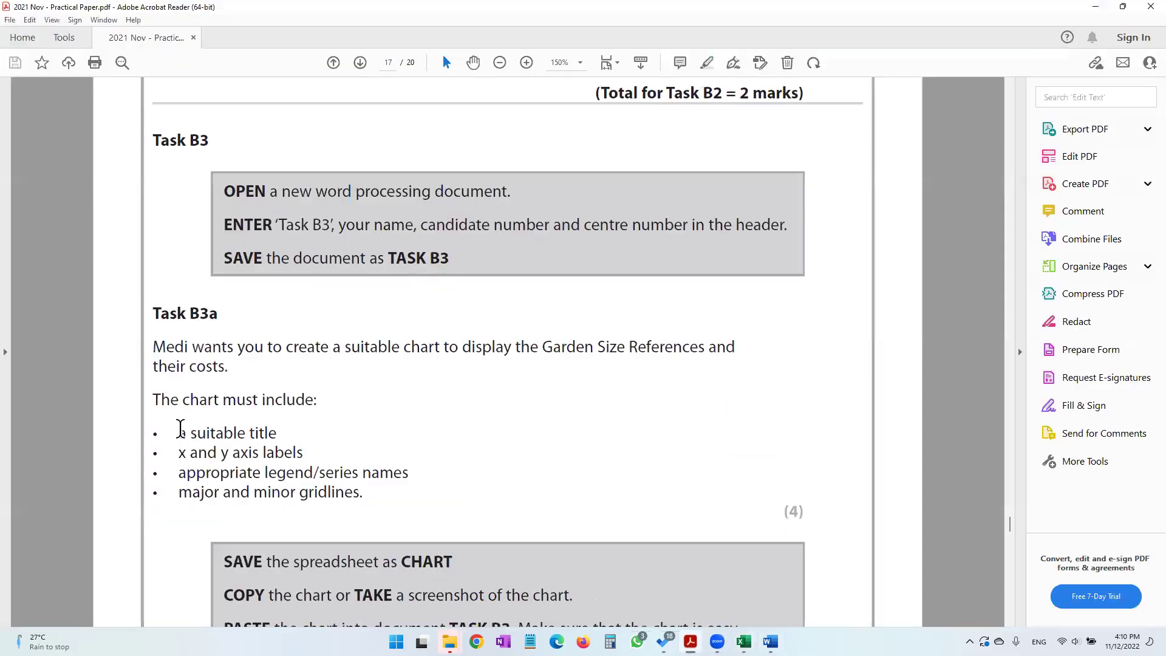
pyautogui.moveTo(180, 432); pyautogui.dragTo(279, 433)
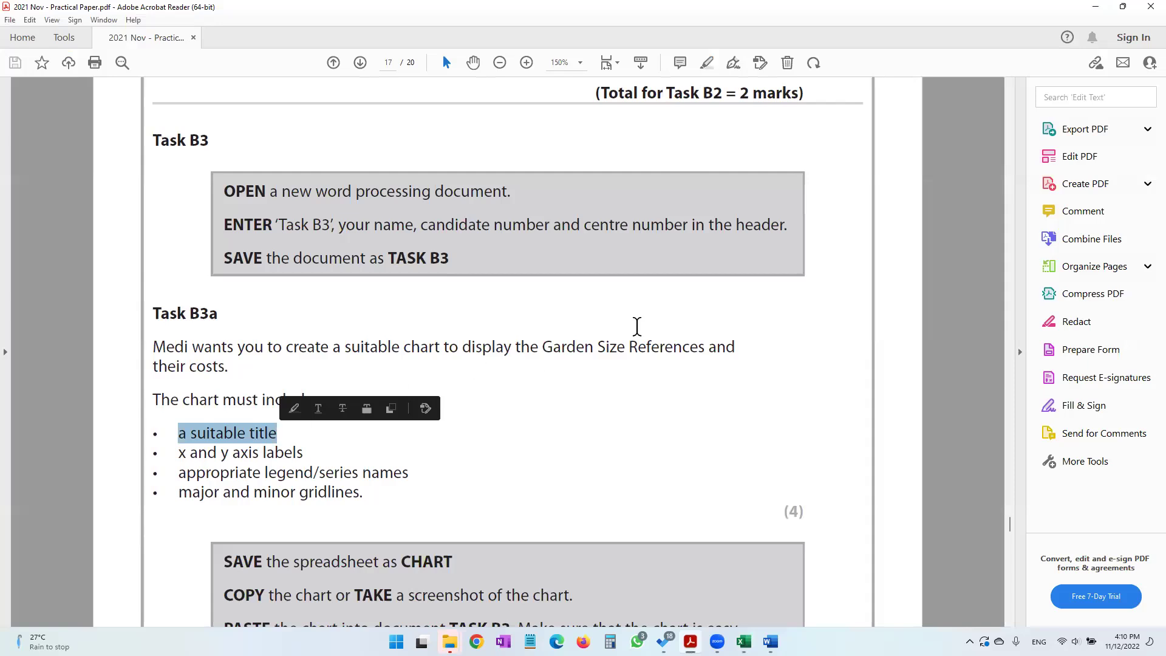
pyautogui.click(1096, 9)
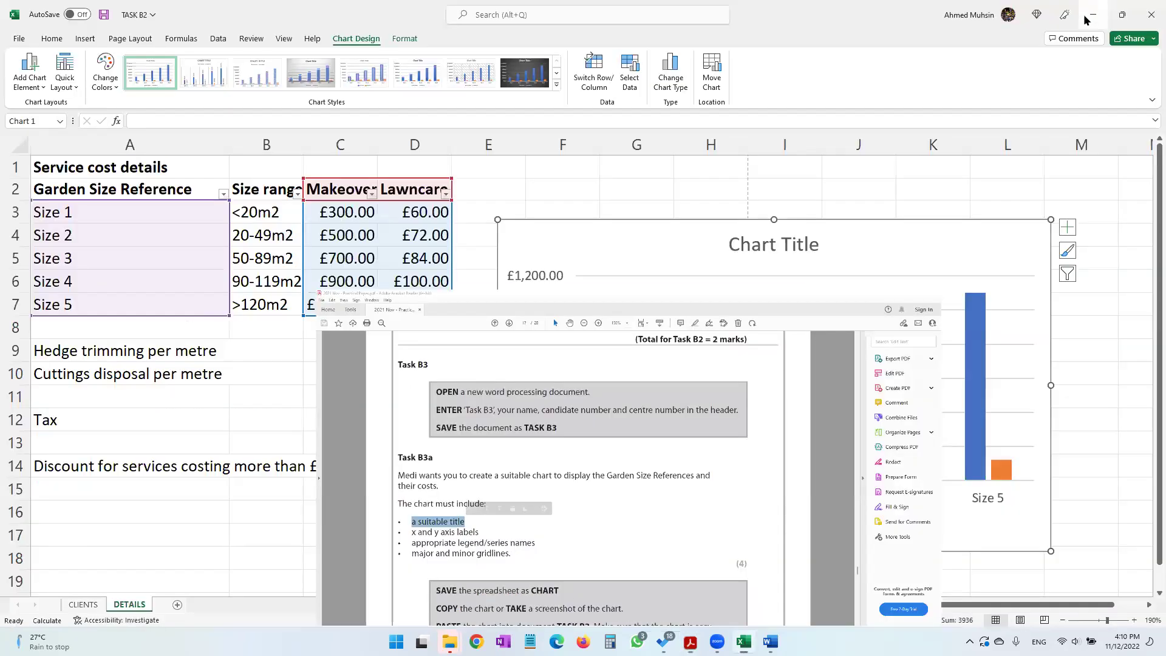
# Set the chart title to "Makeover & Lawncare Charges based on Garden Size"
pyautogui.click(761, 250)
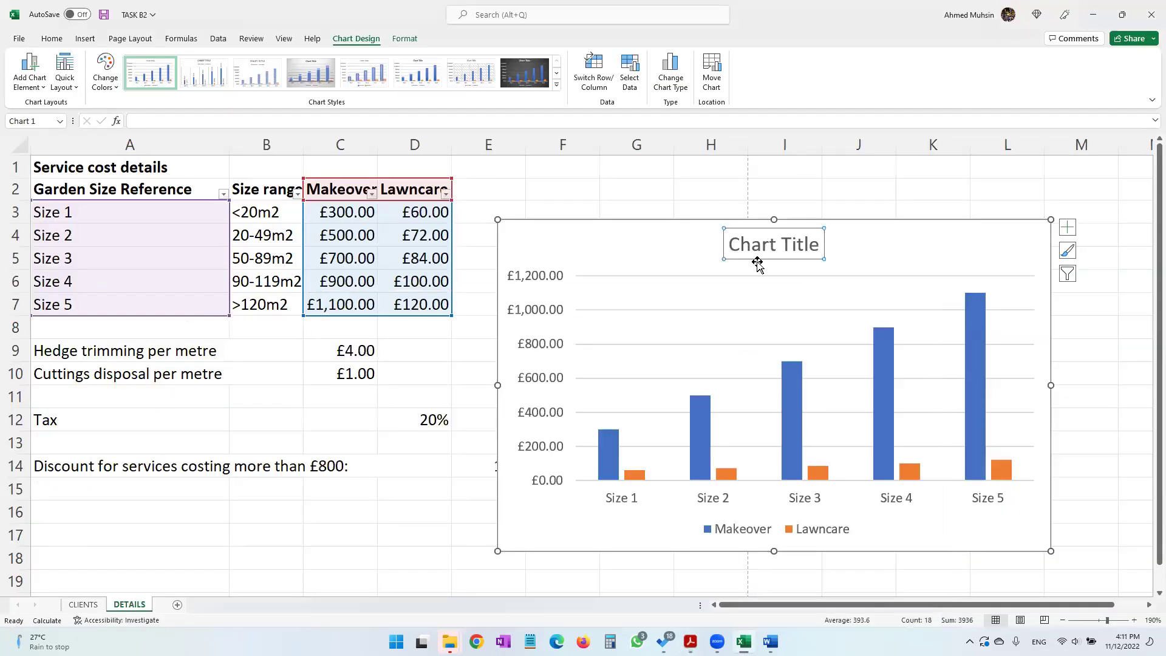
pyautogui.click(756, 259)
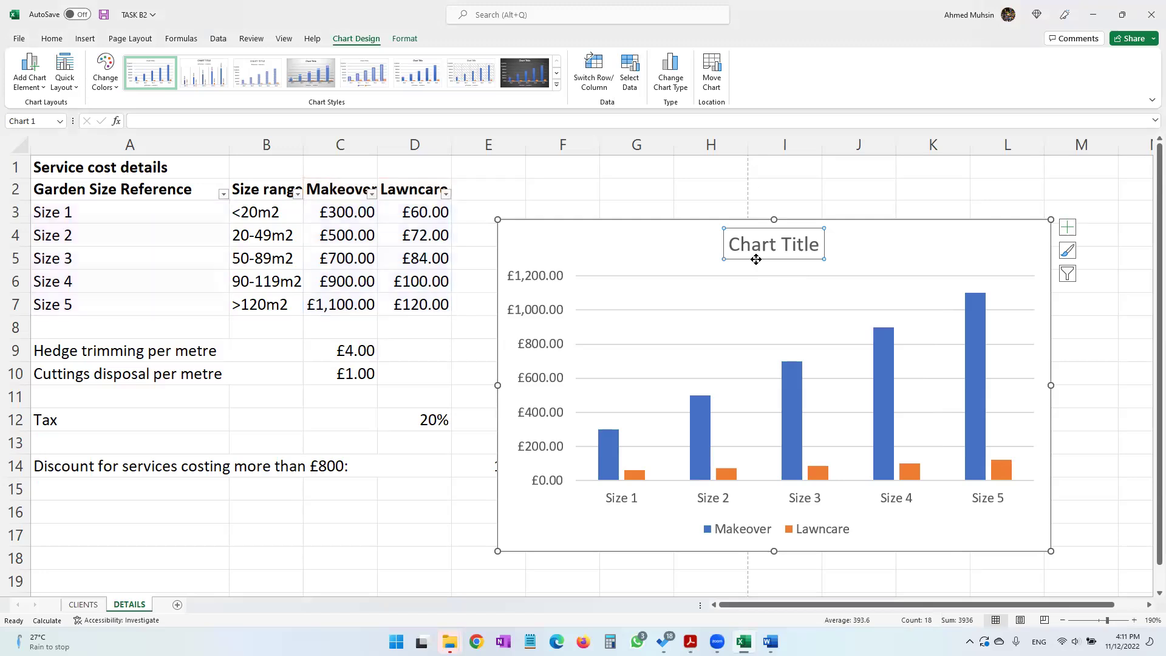
pyautogui.tripleClick(753, 254)
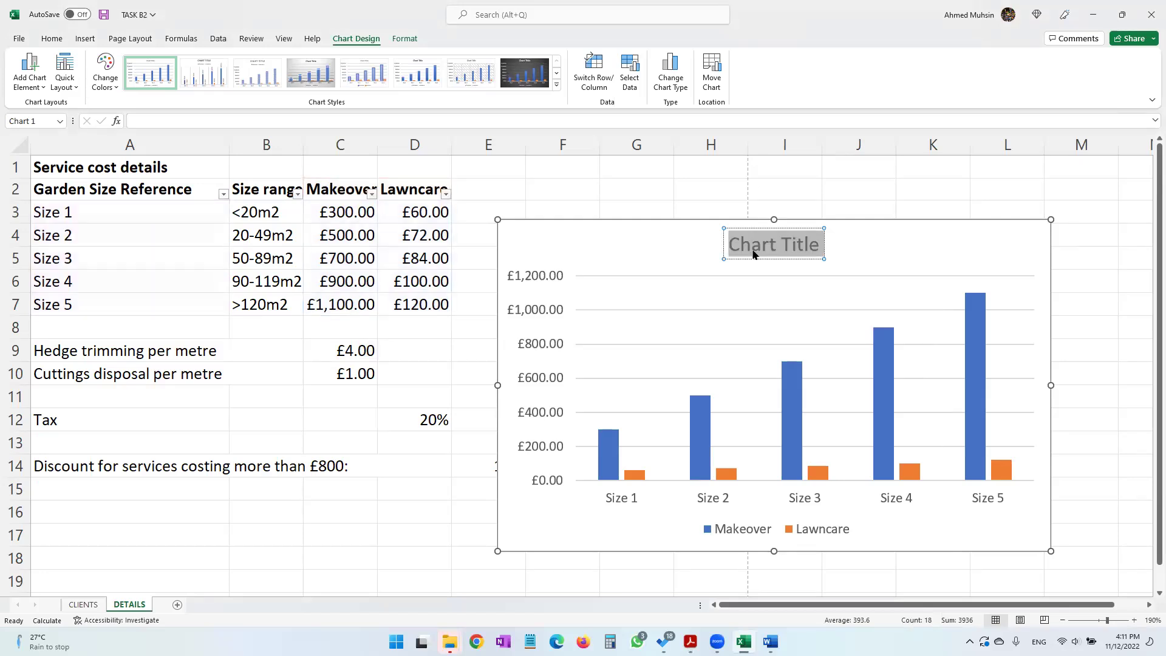
pyautogui.write('Garden')
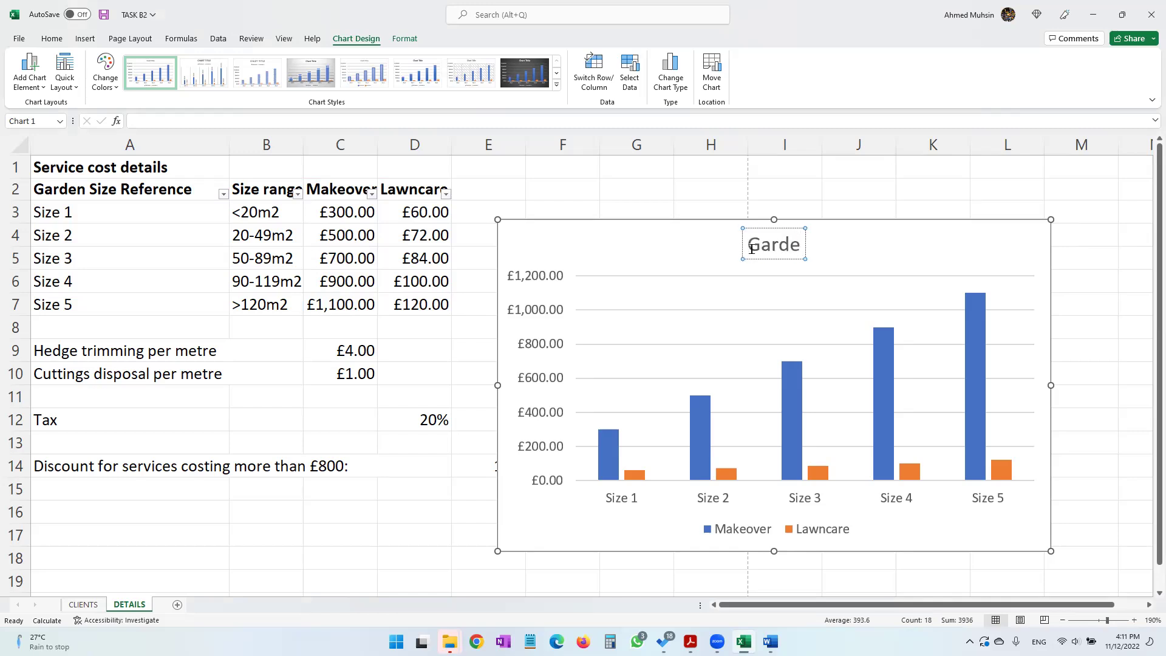
pyautogui.press('BackSpace')
pyautogui.press('BackSpace')
pyautogui.press('BackSpace')
pyautogui.press('BackSpace')
pyautogui.press('BackSpace')
pyautogui.press('BackSpace')
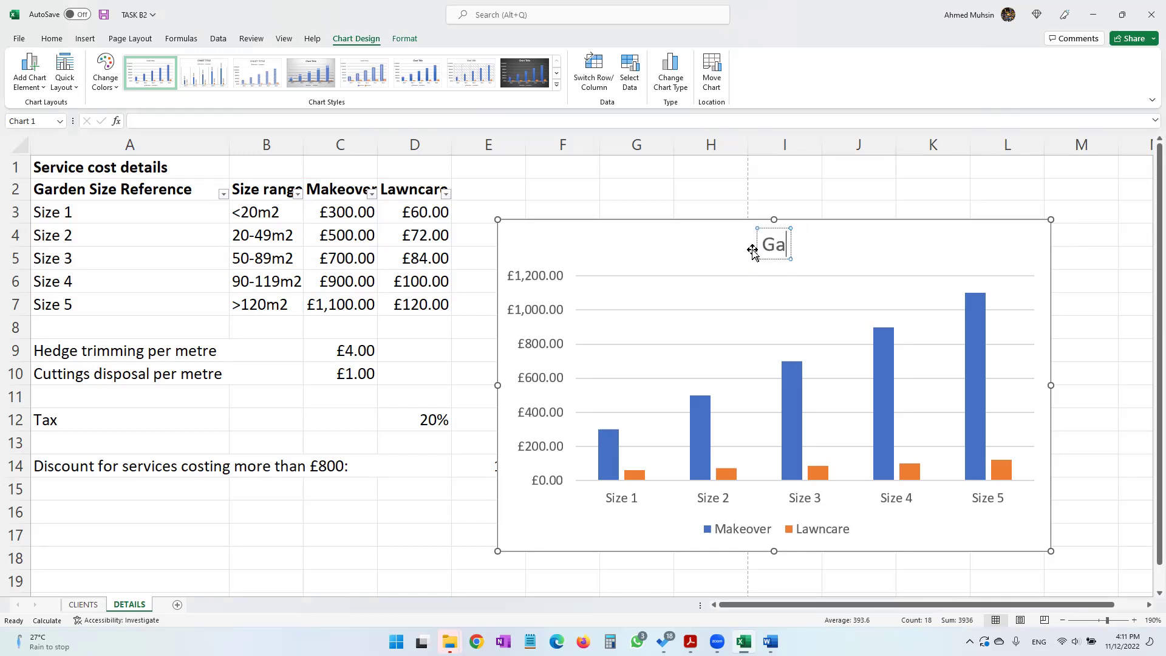
pyautogui.write('Makeov')
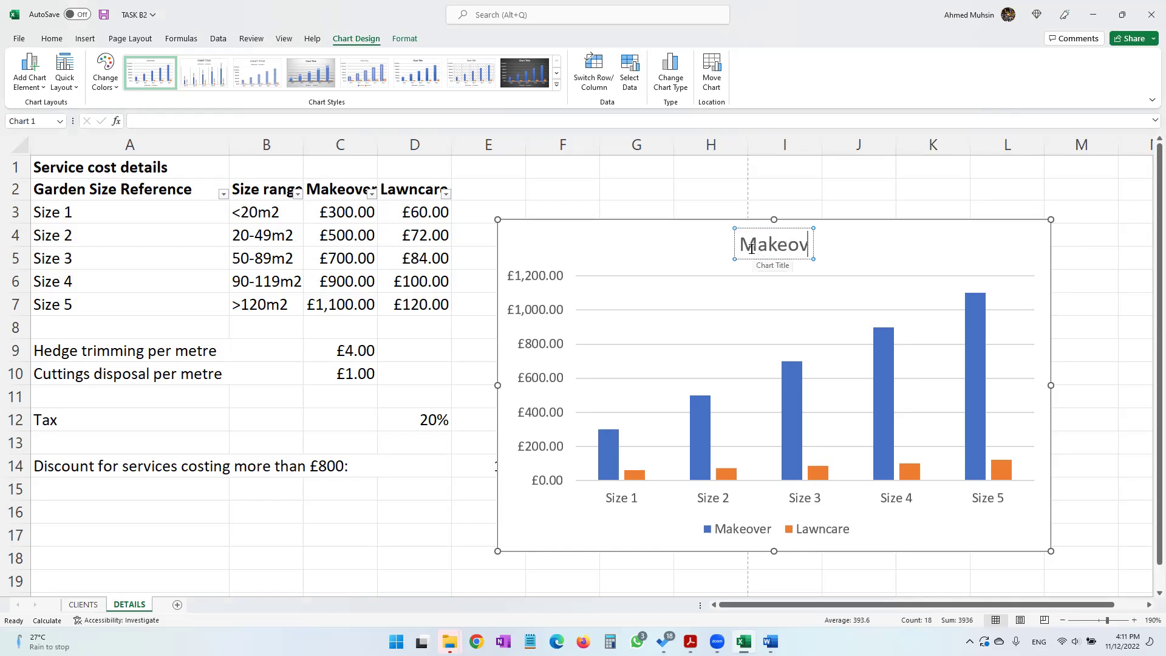
pyautogui.write('er & L')
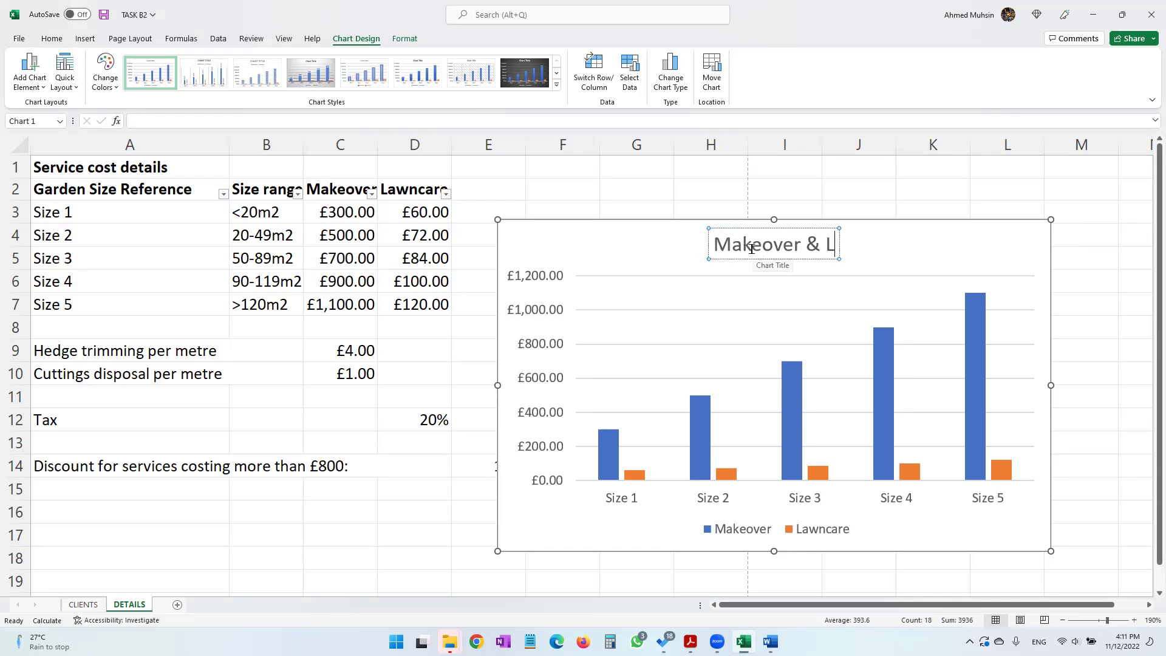
pyautogui.write('awncare Charg')
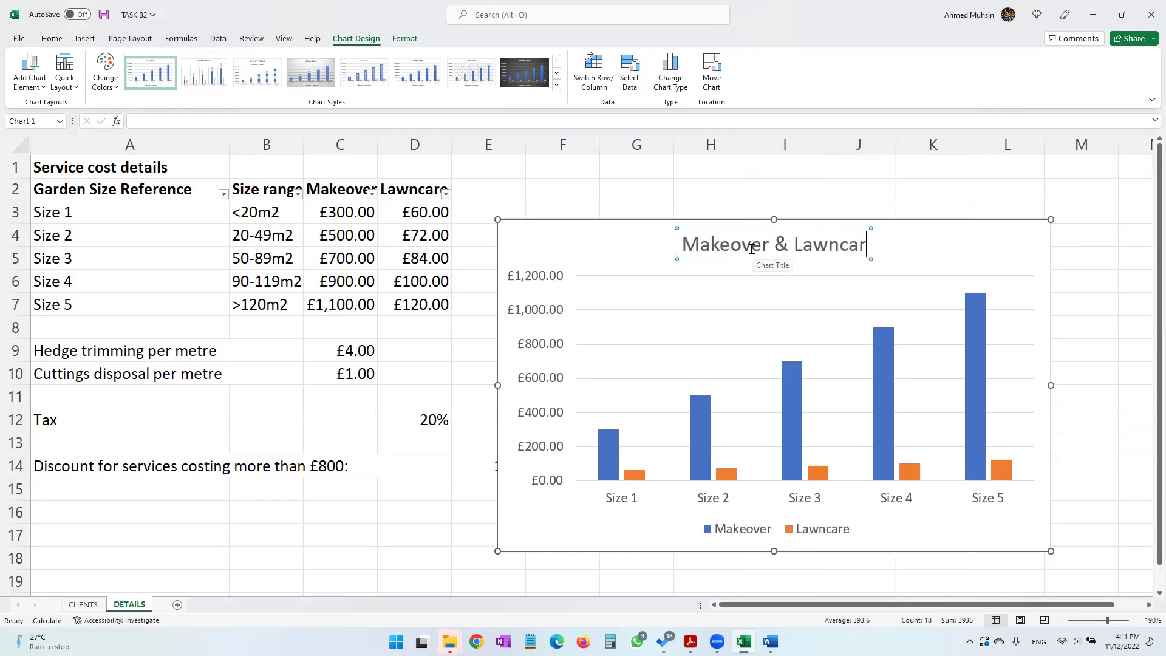
pyautogui.write('based on Size')
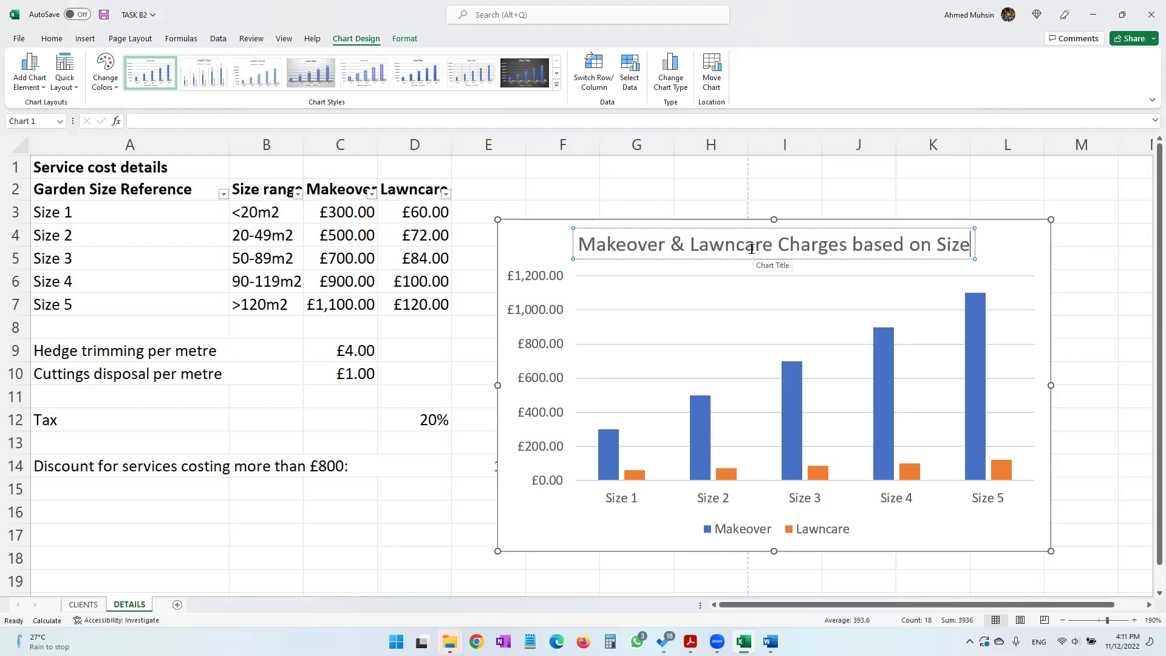
pyautogui.write('Gard')
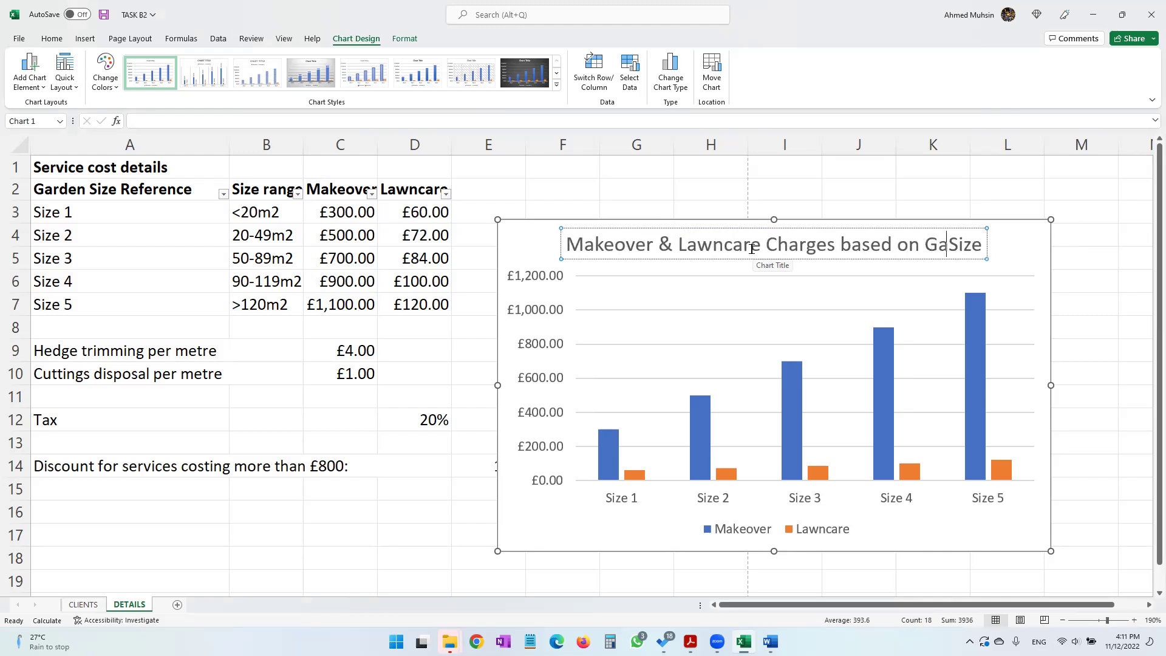
pyautogui.write('en')
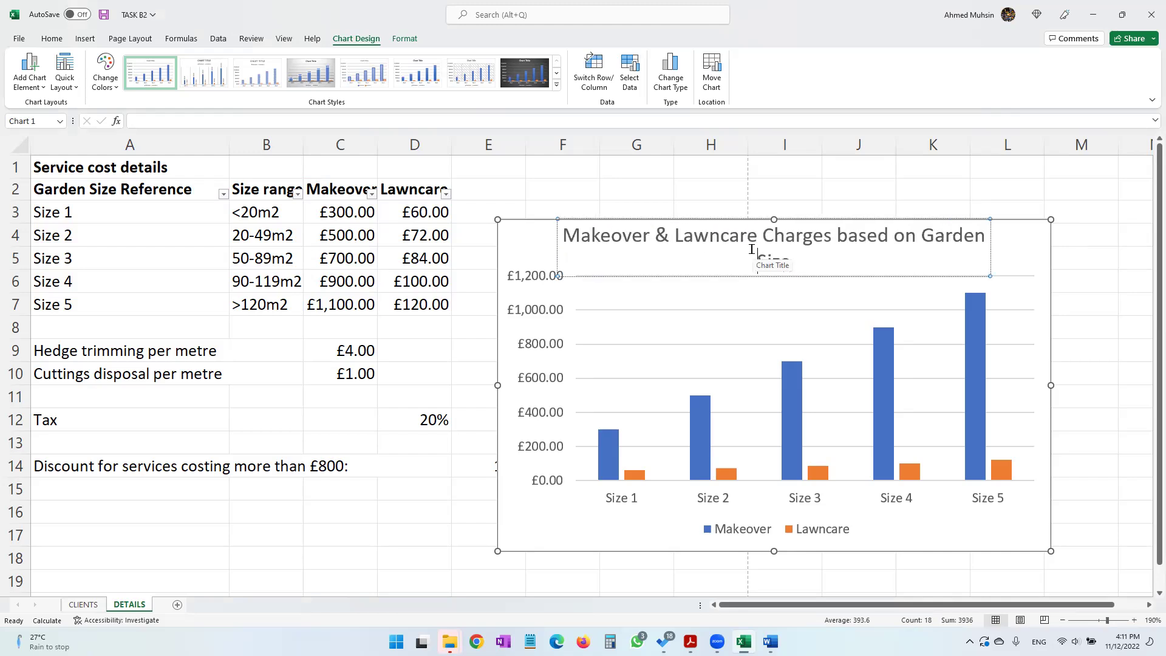
# Format the whole chart title as bold and underlined
pyautogui.click(922, 274)
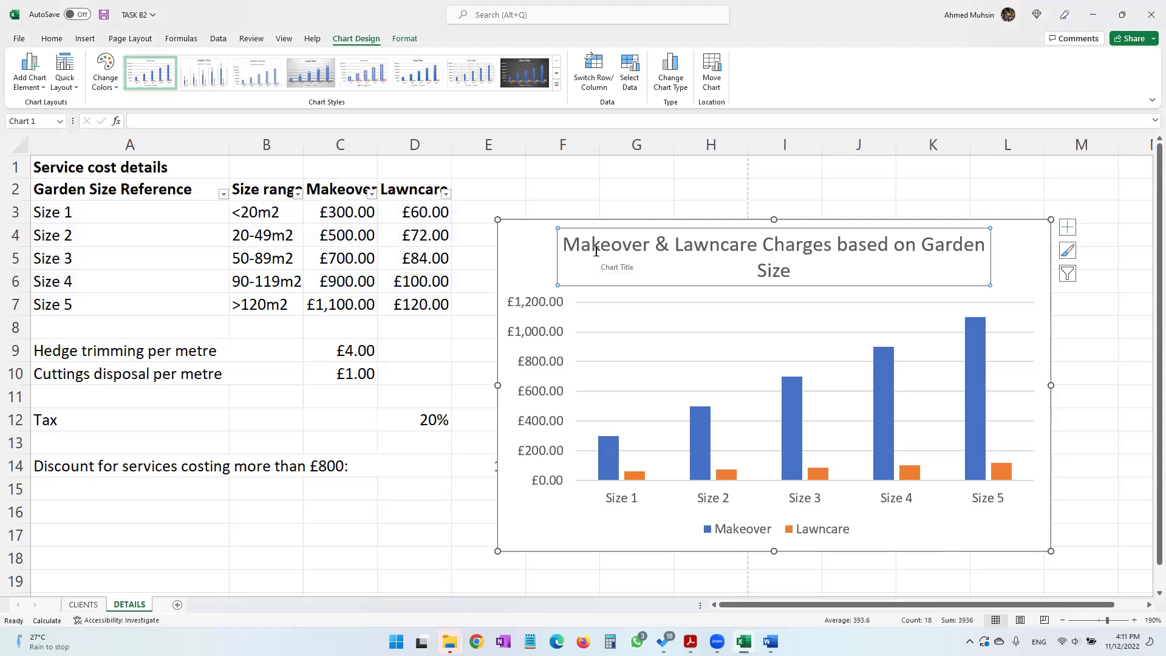
pyautogui.hotkey('ctrl', 'b')
pyautogui.hotkey('ctrl', 'u')
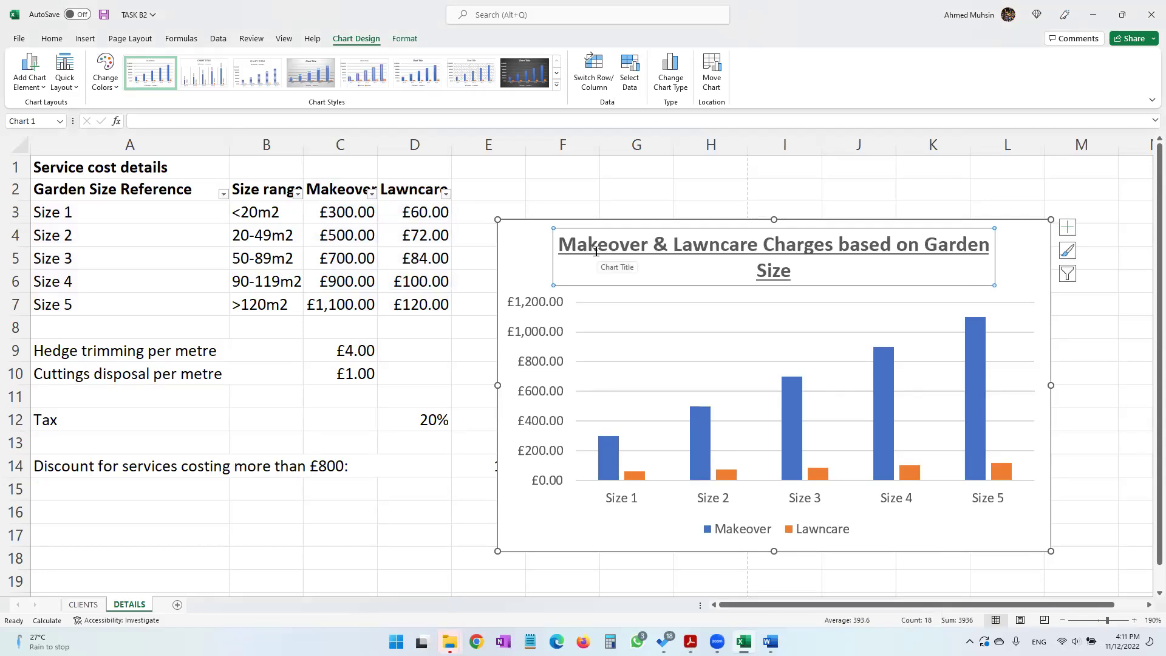
# Check the x and y axis label requirement in the practical paper PDF, and add axis titles to the Excel chart
pyautogui.click(690, 641)
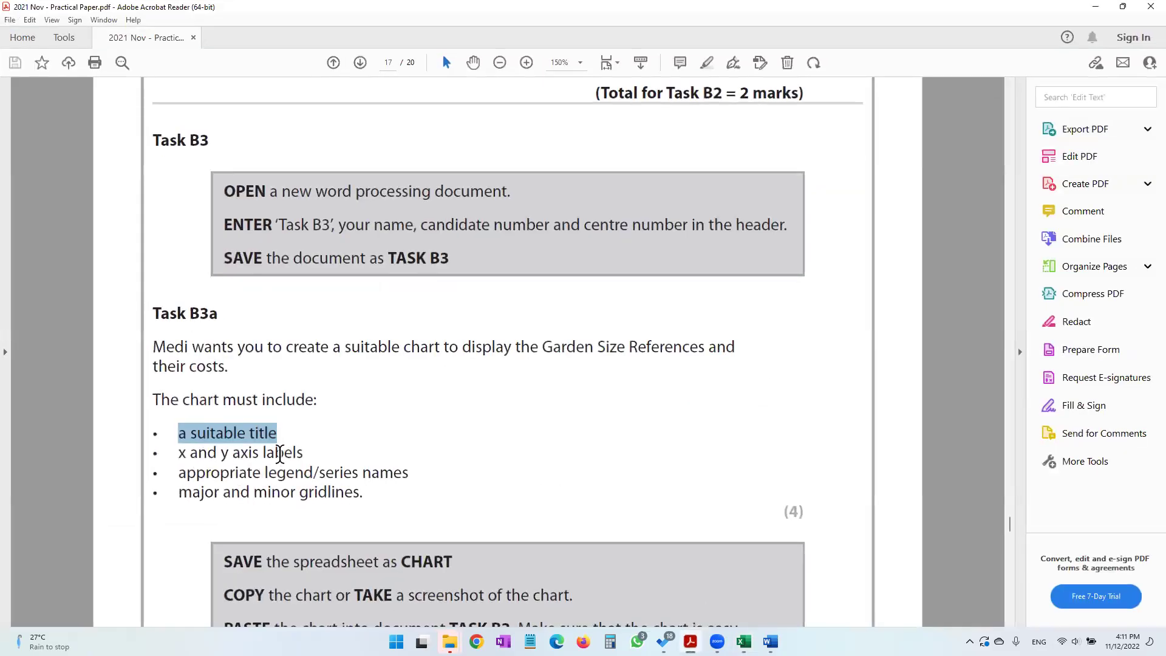
pyautogui.click(1097, 8)
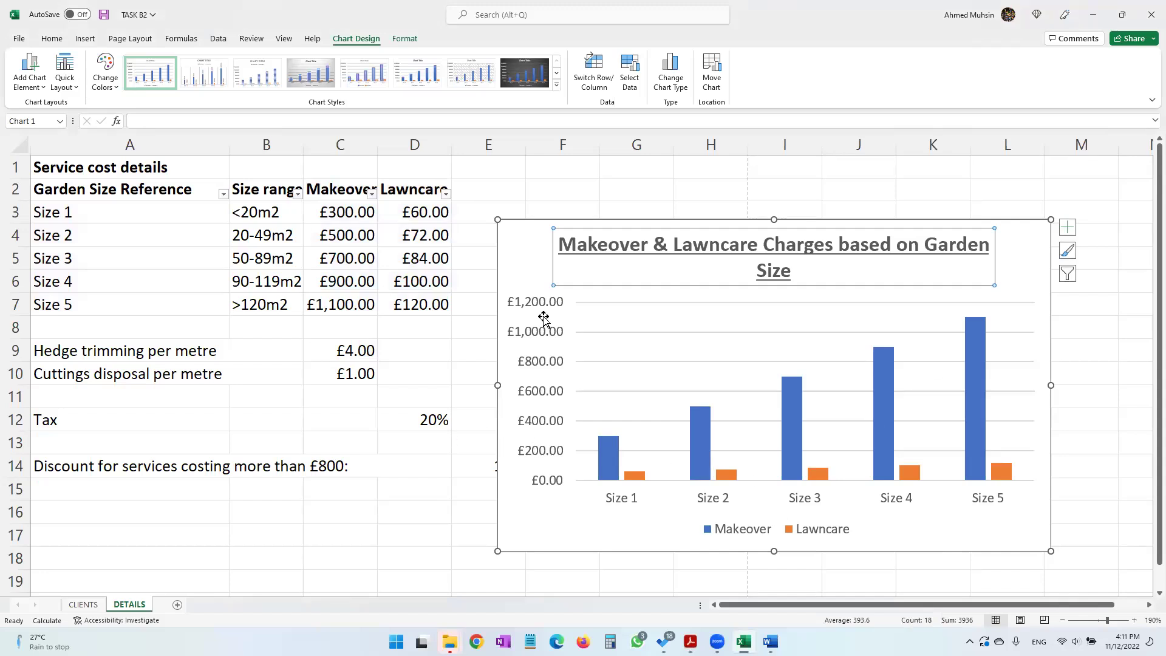
pyautogui.click(1026, 277)
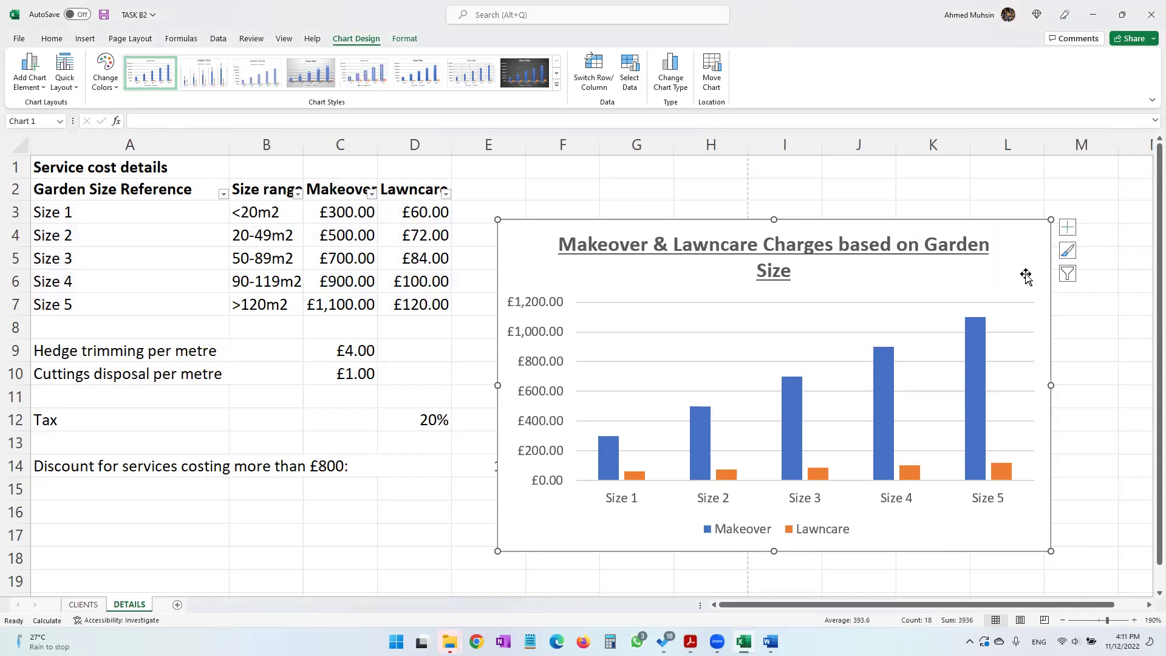
pyautogui.click(1067, 229)
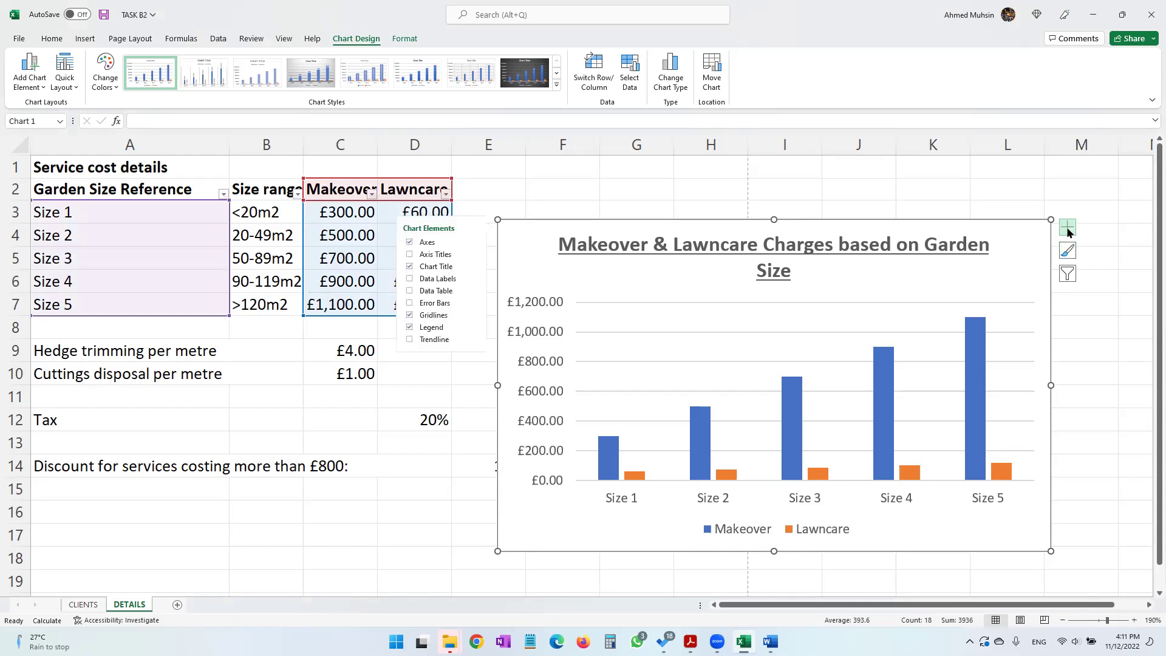
pyautogui.click(427, 258)
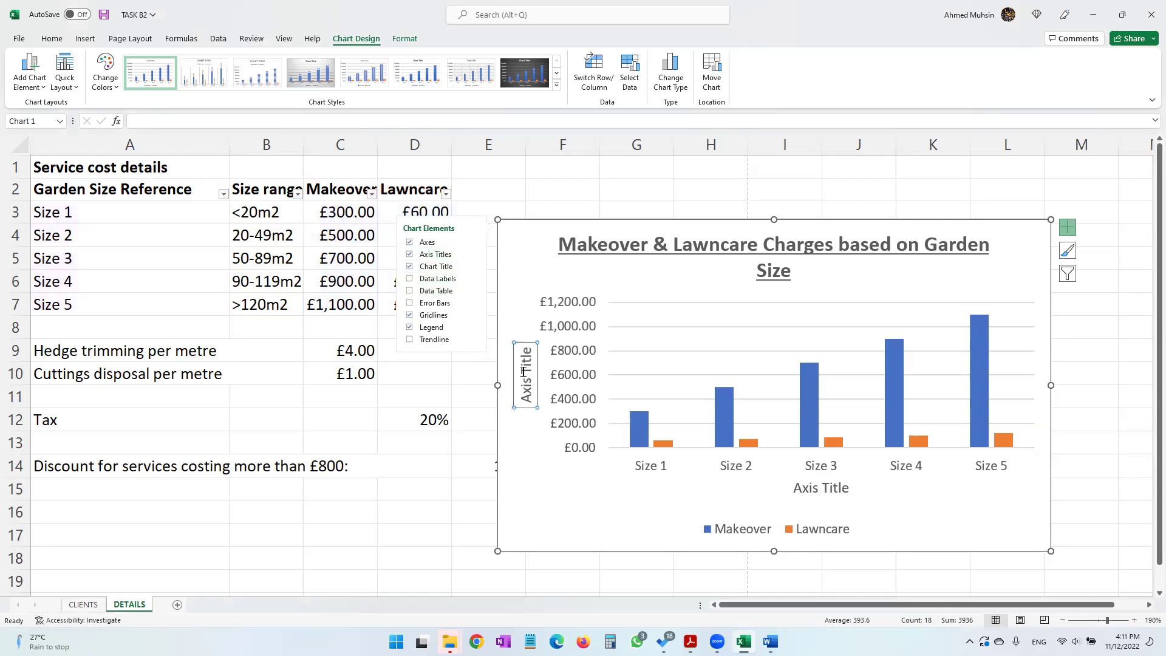
# Set the vertical axis title to "Cost" and the horizontal axis title to "Garden Size Reference"
pyautogui.click(524, 393)
pyautogui.moveTo(524, 392); pyautogui.dragTo(526, 359)
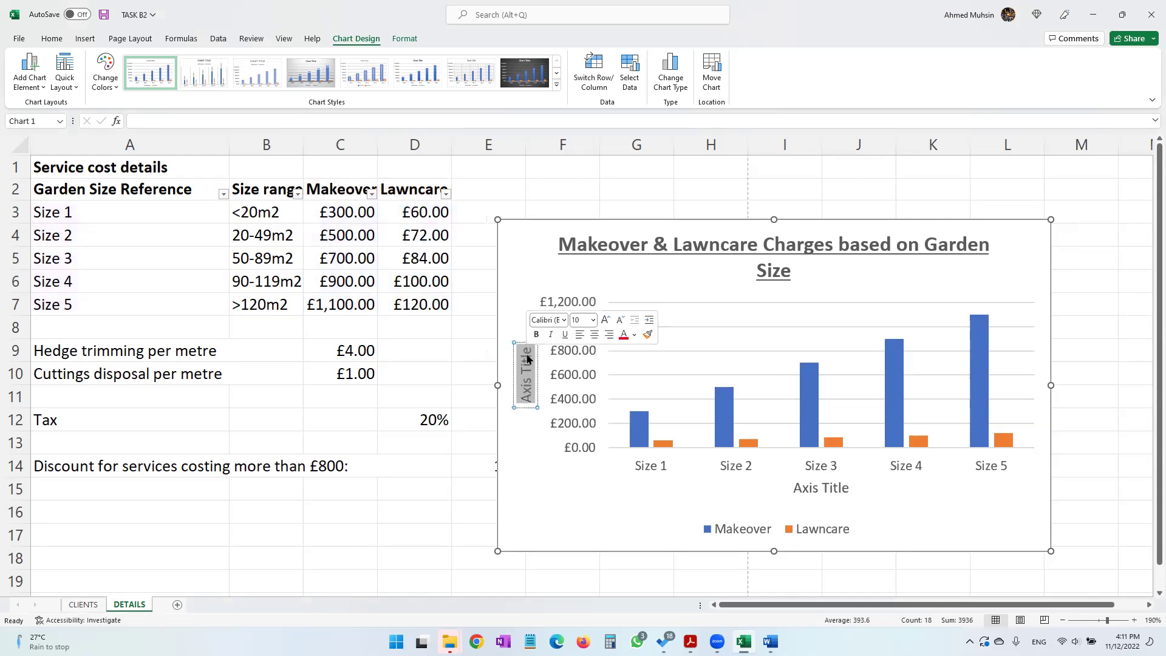
pyautogui.write('Cost')
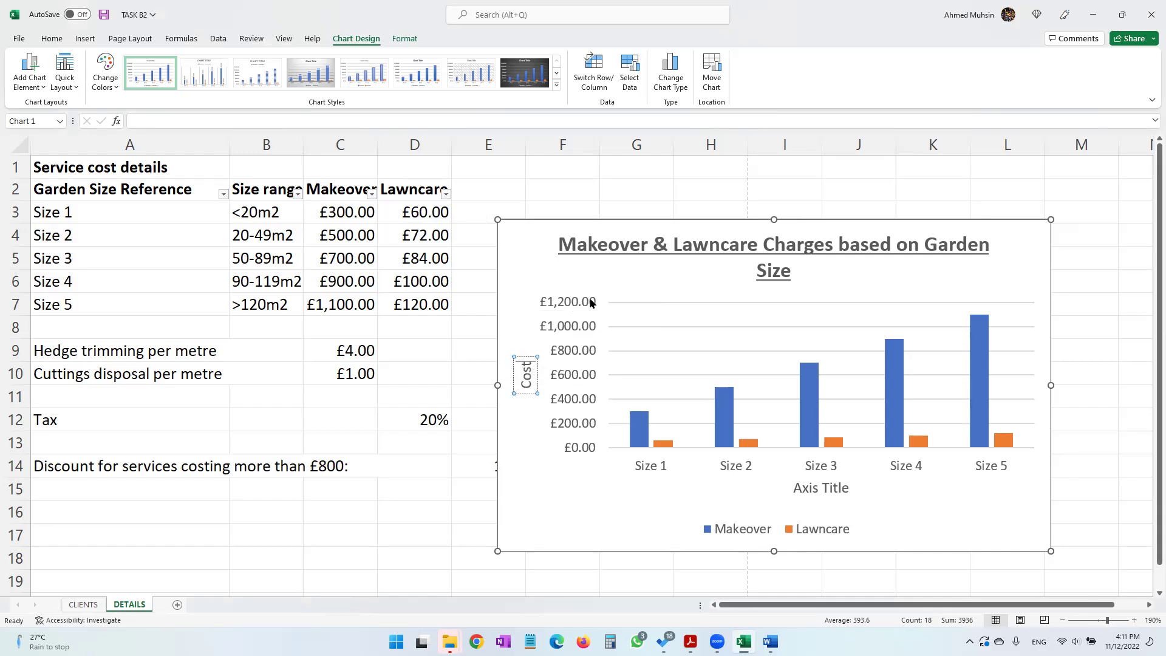
pyautogui.click(814, 494)
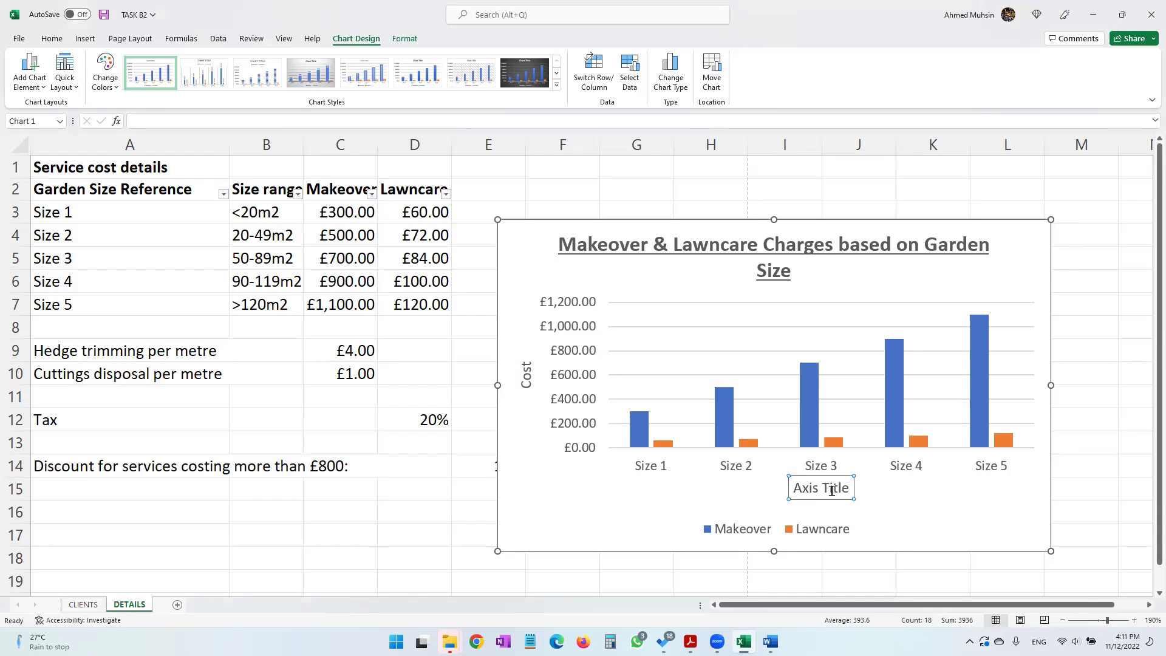
pyautogui.moveTo(794, 488); pyautogui.dragTo(849, 490)
pyautogui.write('Gar')
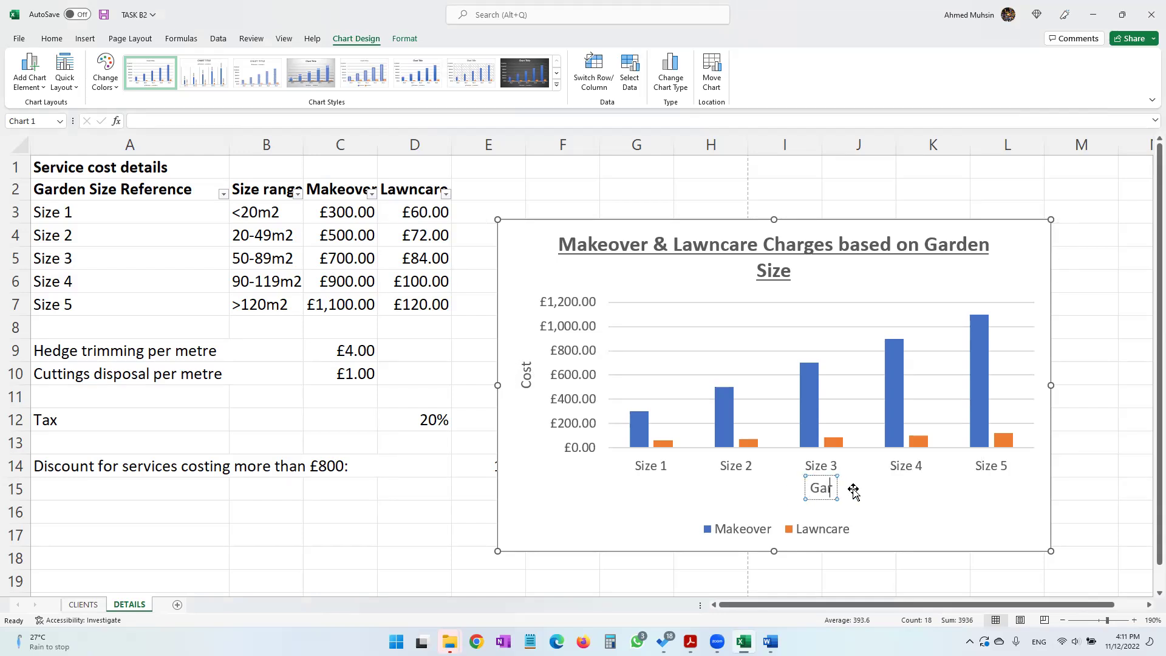
pyautogui.write('den Size Re')
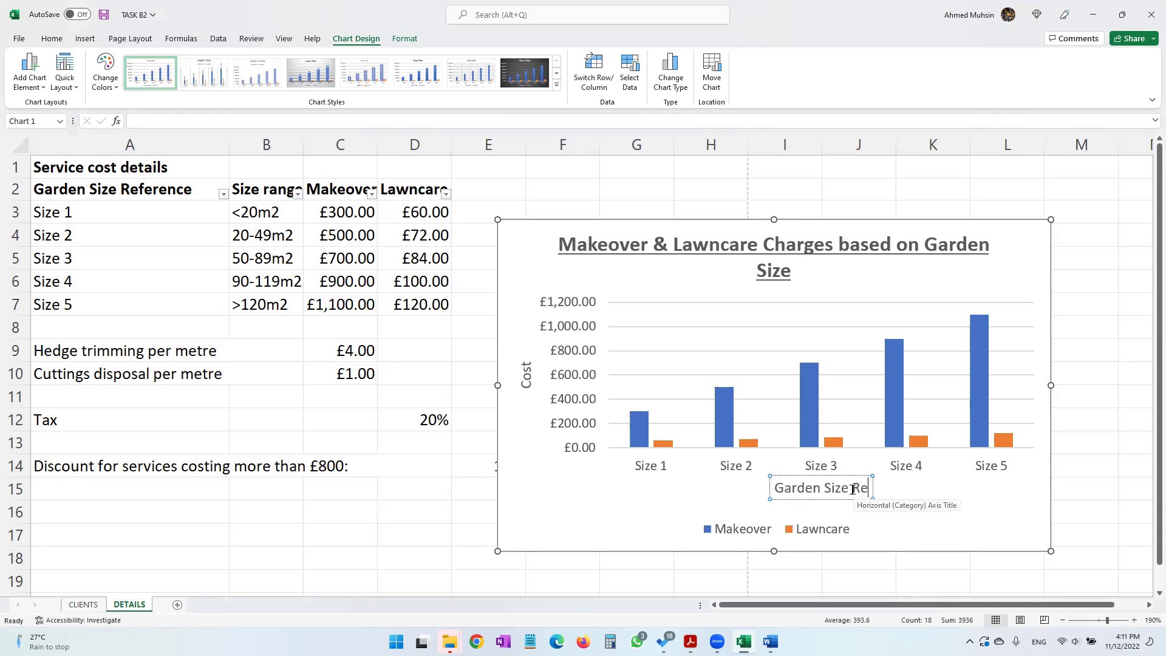
pyautogui.write('ference')
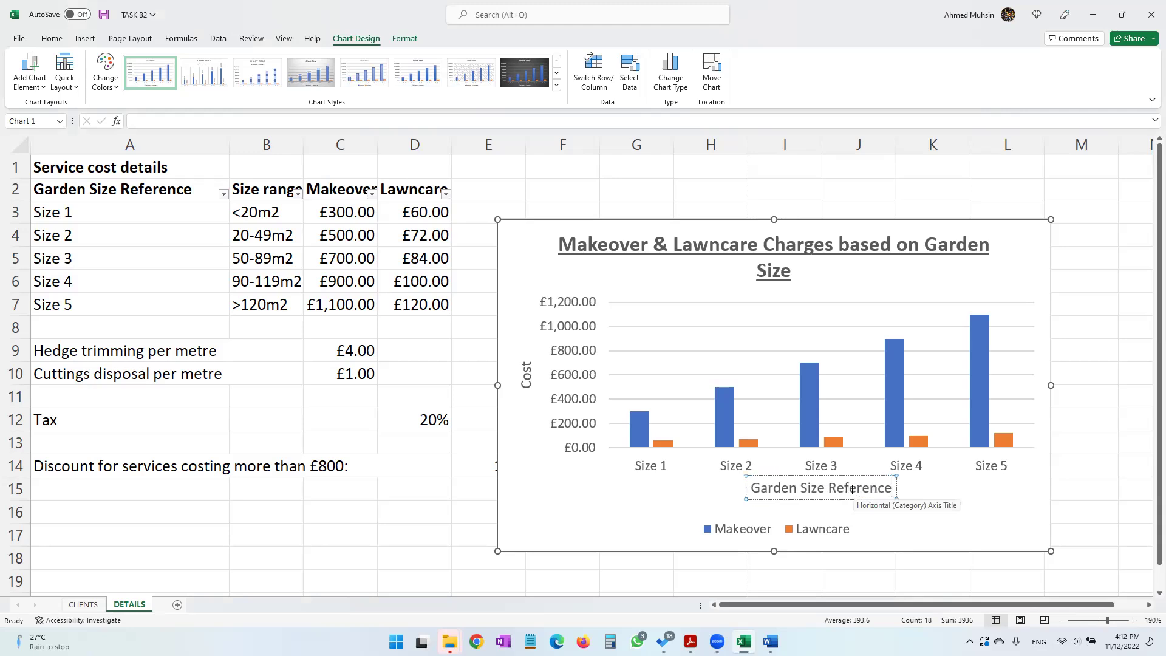
# Check the legend and series names requirement in the practical paper PDF against the chart elements enabled in Excel
pyautogui.click(974, 507)
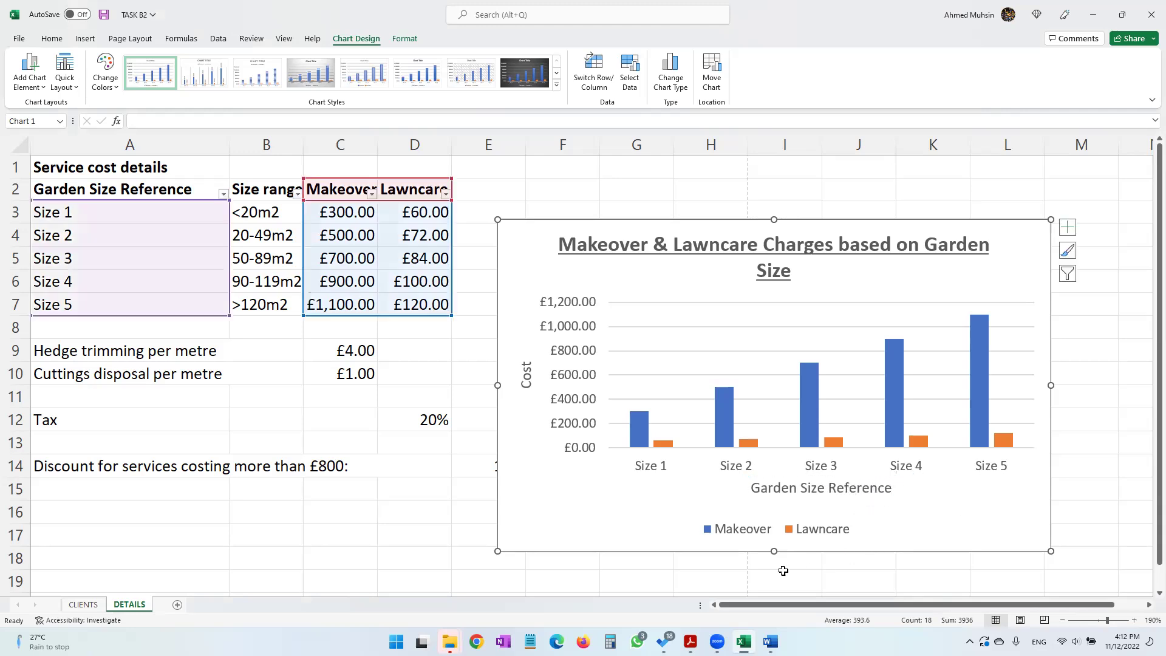
pyautogui.click(690, 641)
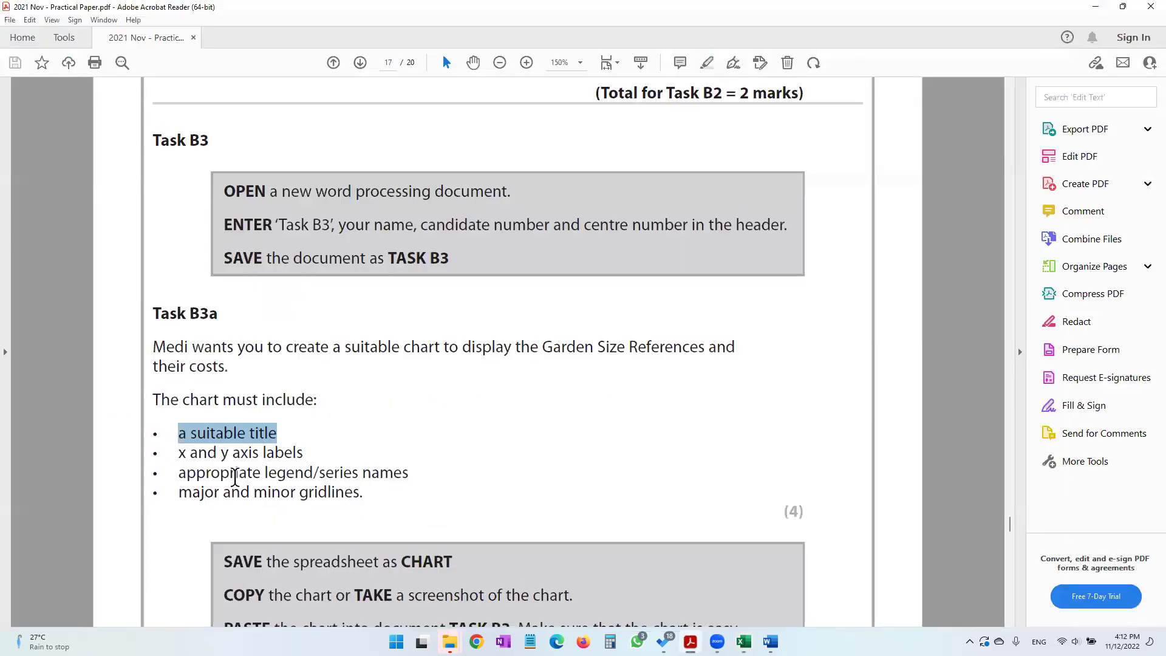
pyautogui.moveTo(169, 471); pyautogui.dragTo(370, 472)
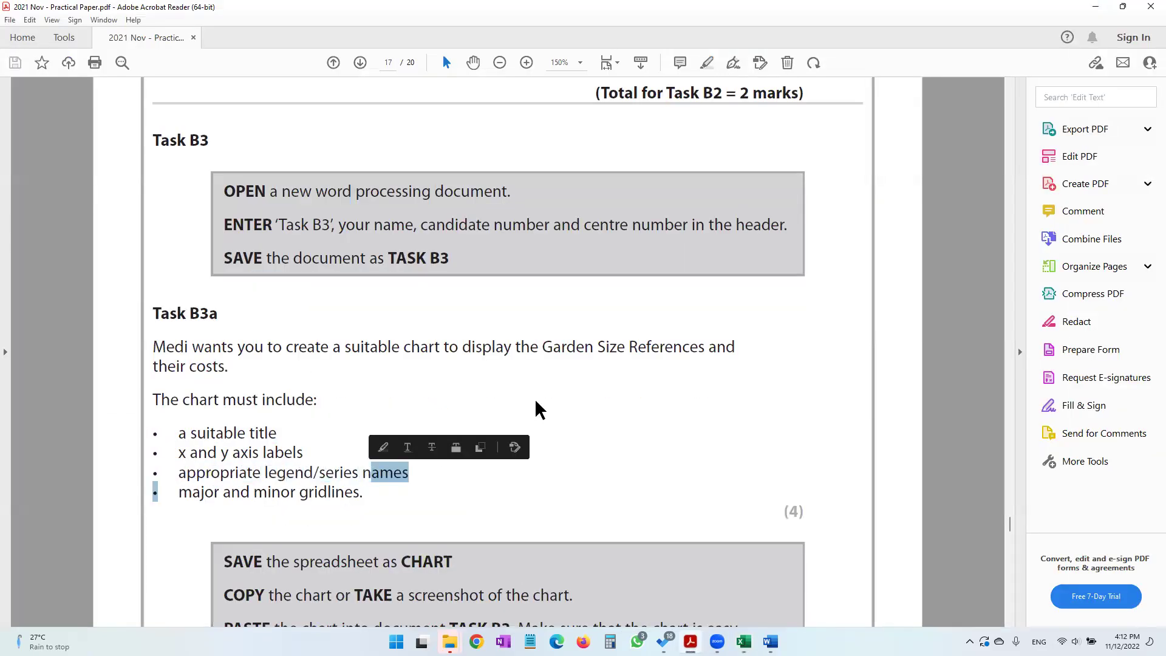
pyautogui.click(1095, 7)
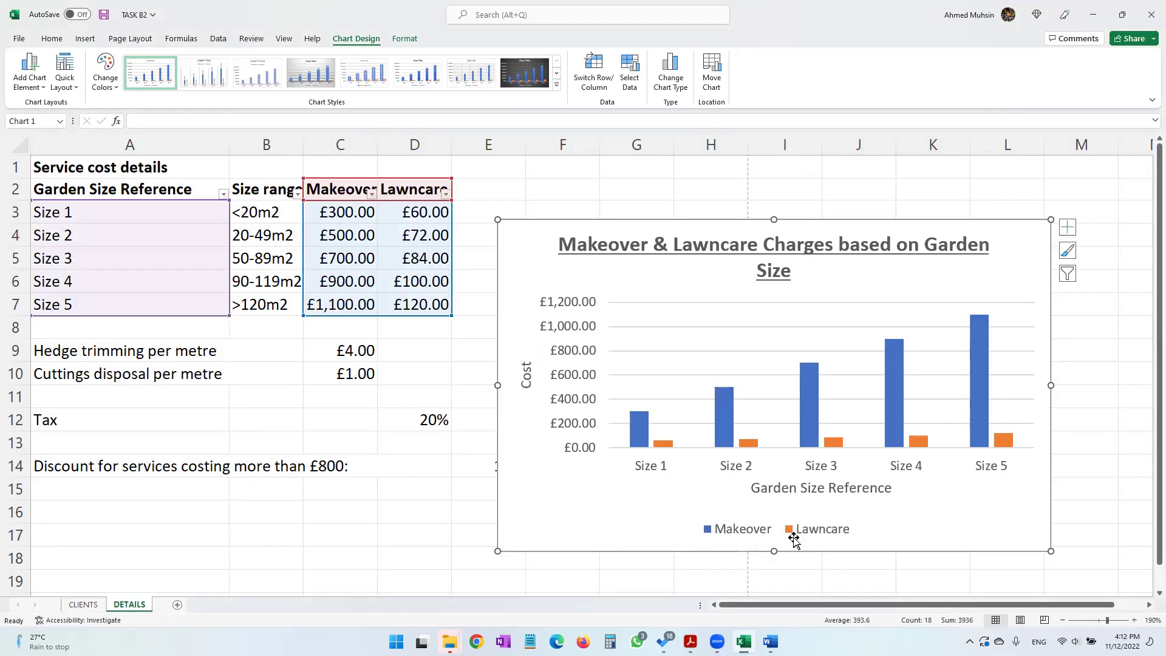
pyautogui.click(1068, 228)
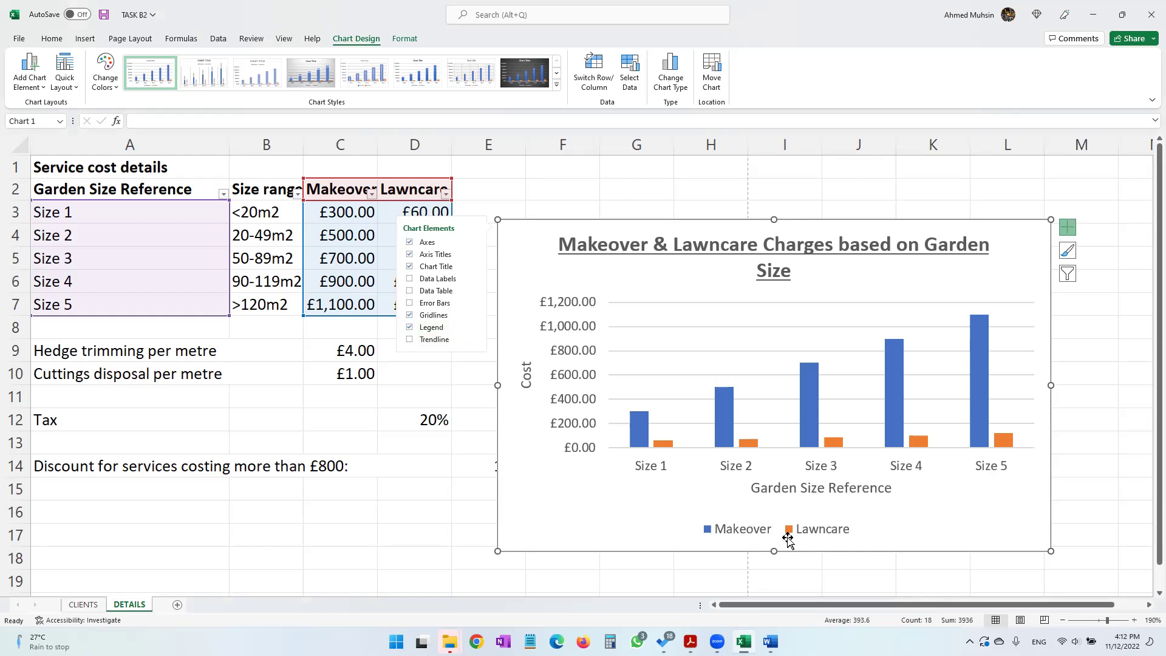
# Check the gridlines requirement in the PDF, and add primary major vertical, primary minor horizontal and primary minor vertical gridlines to the Excel chart
pyautogui.click(691, 641)
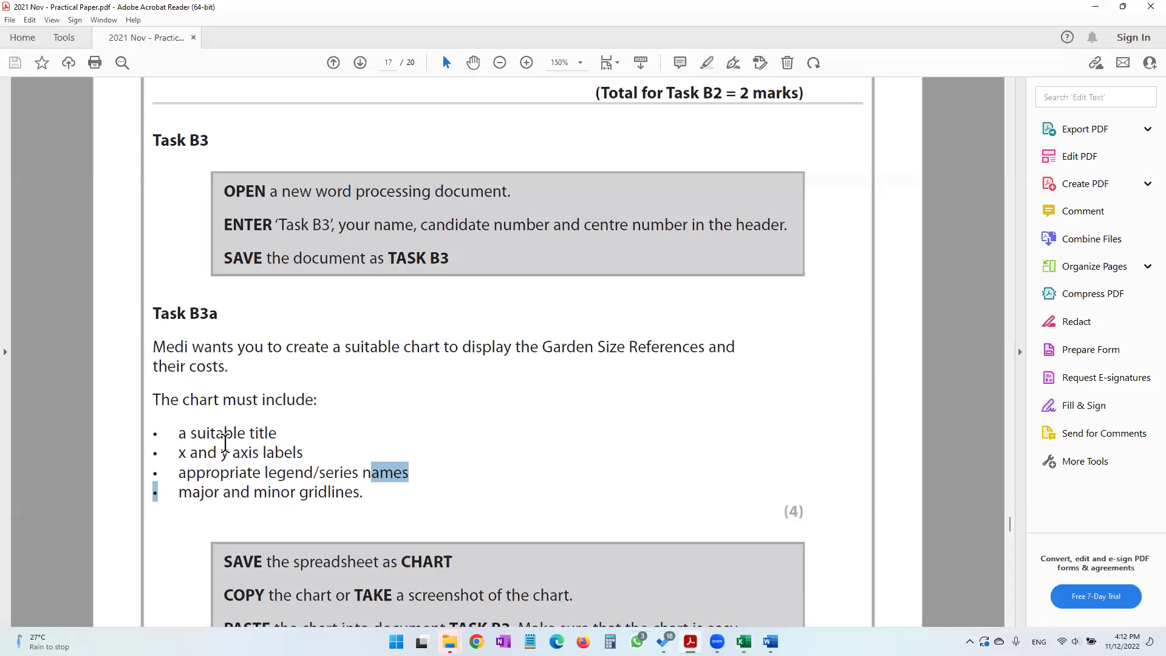
pyautogui.moveTo(179, 493); pyautogui.dragTo(359, 493)
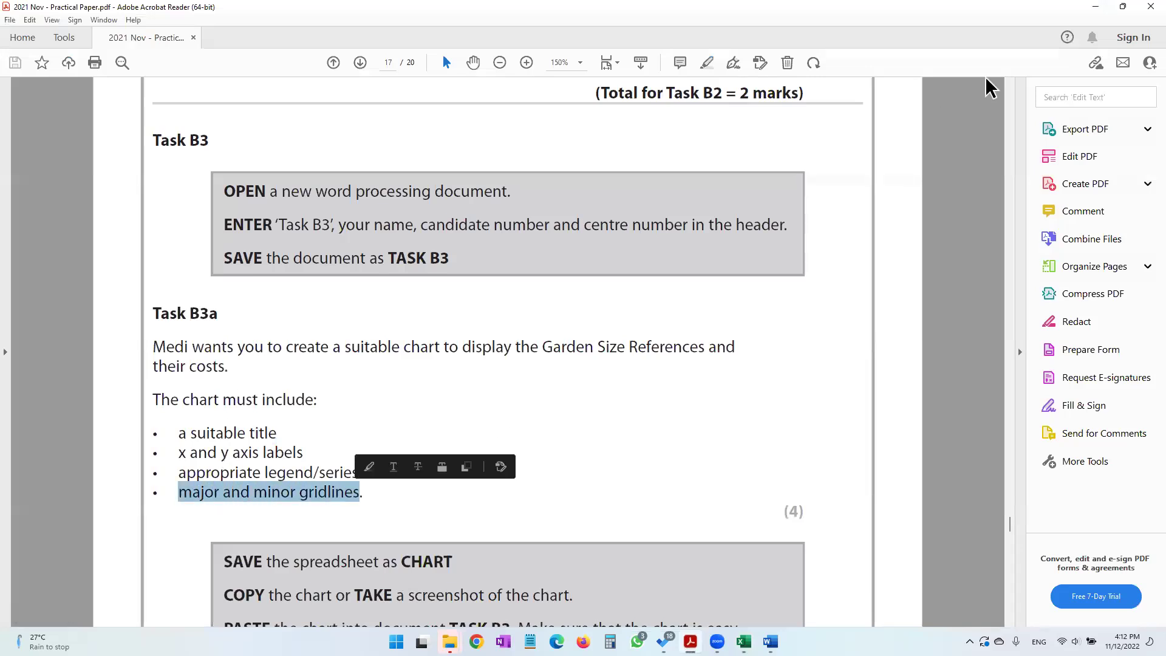
pyautogui.click(1095, 7)
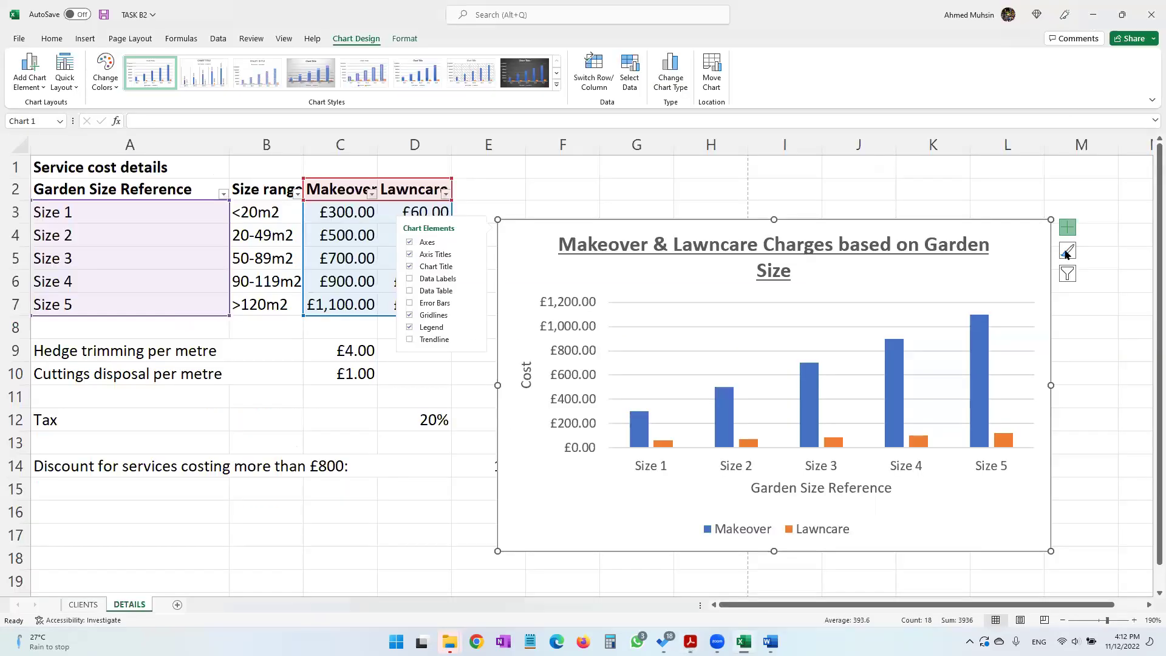
pyautogui.click(1066, 228)
pyautogui.click(1058, 229)
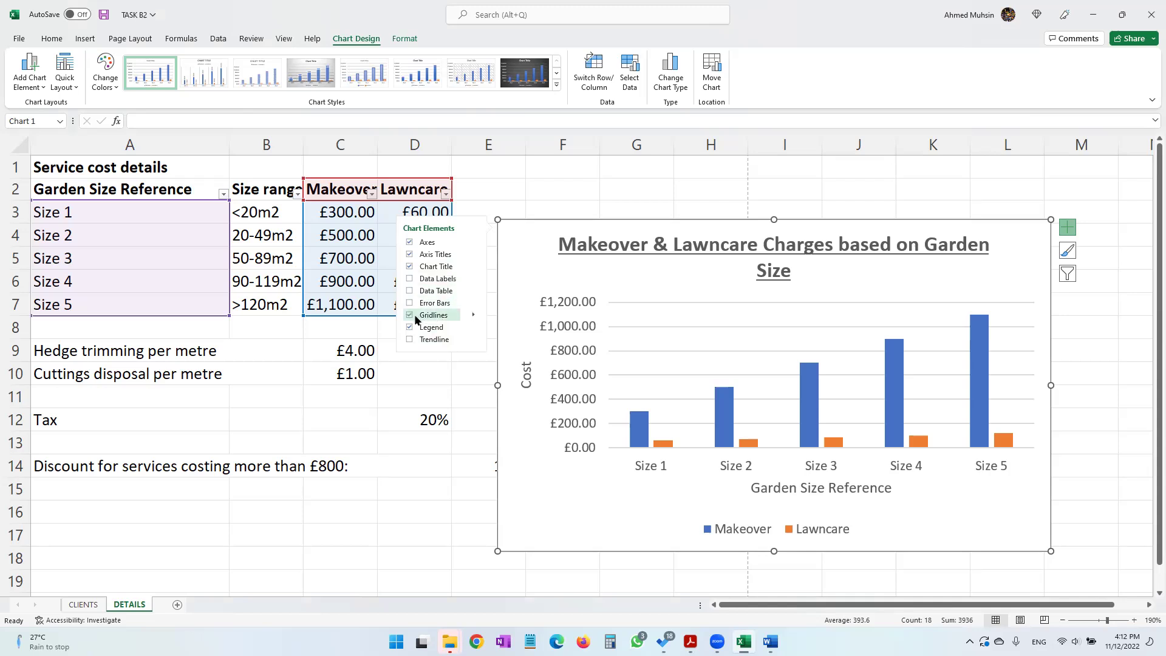
pyautogui.click(473, 316)
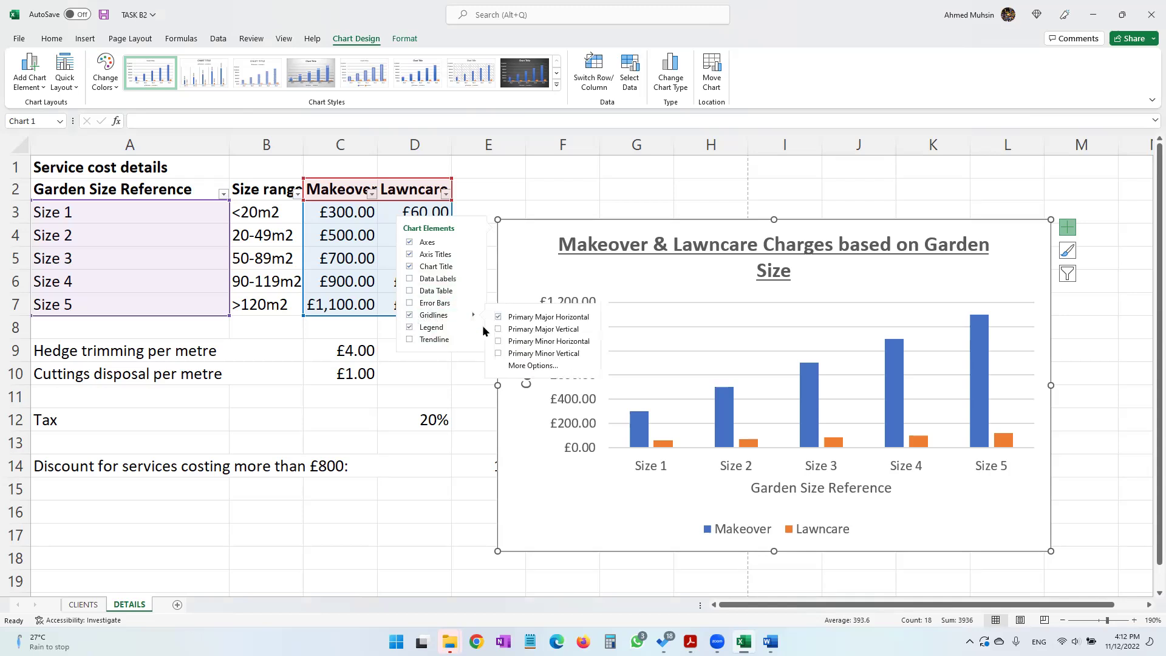
pyautogui.click(522, 329)
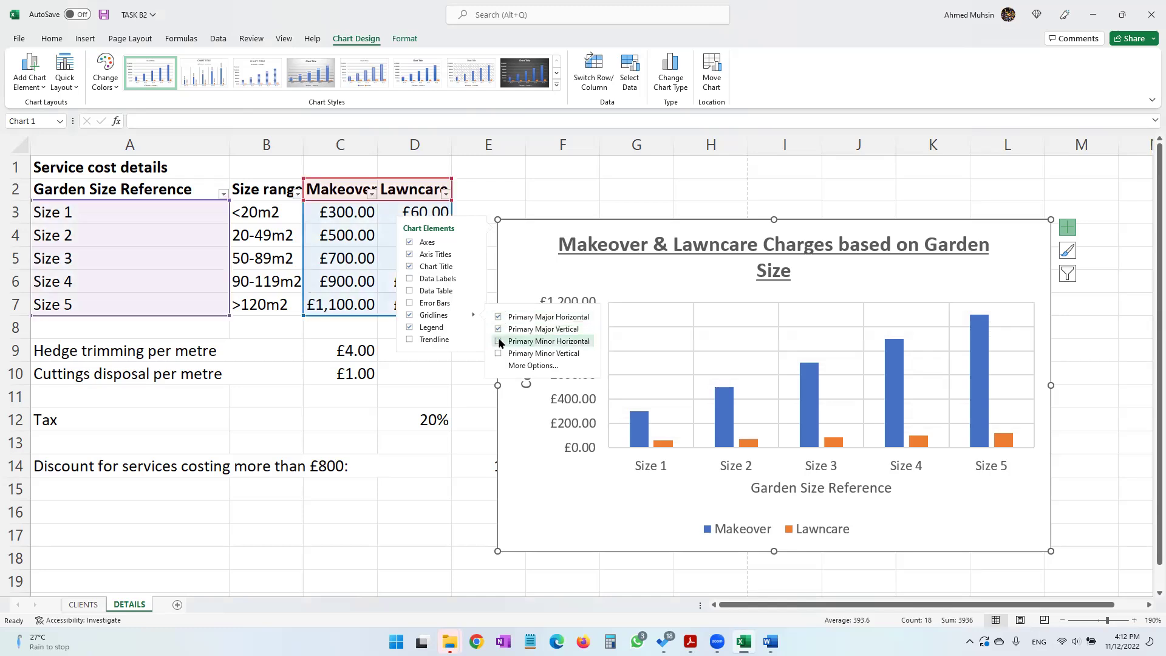
pyautogui.click(495, 354)
pyautogui.click(522, 341)
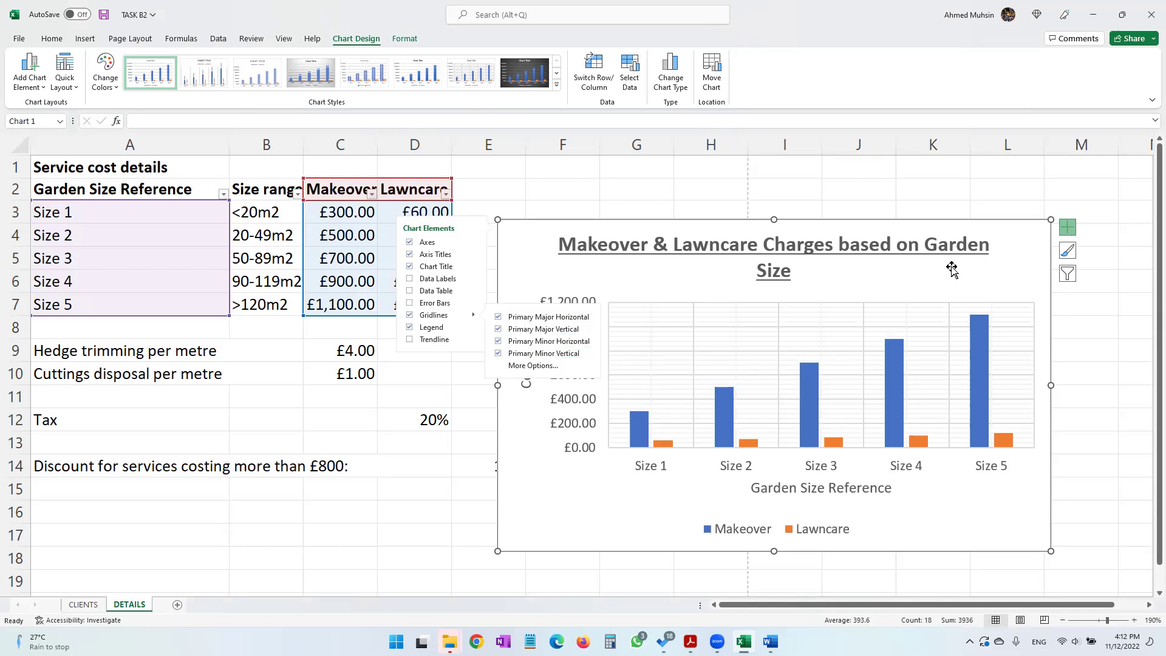
pyautogui.click(1067, 227)
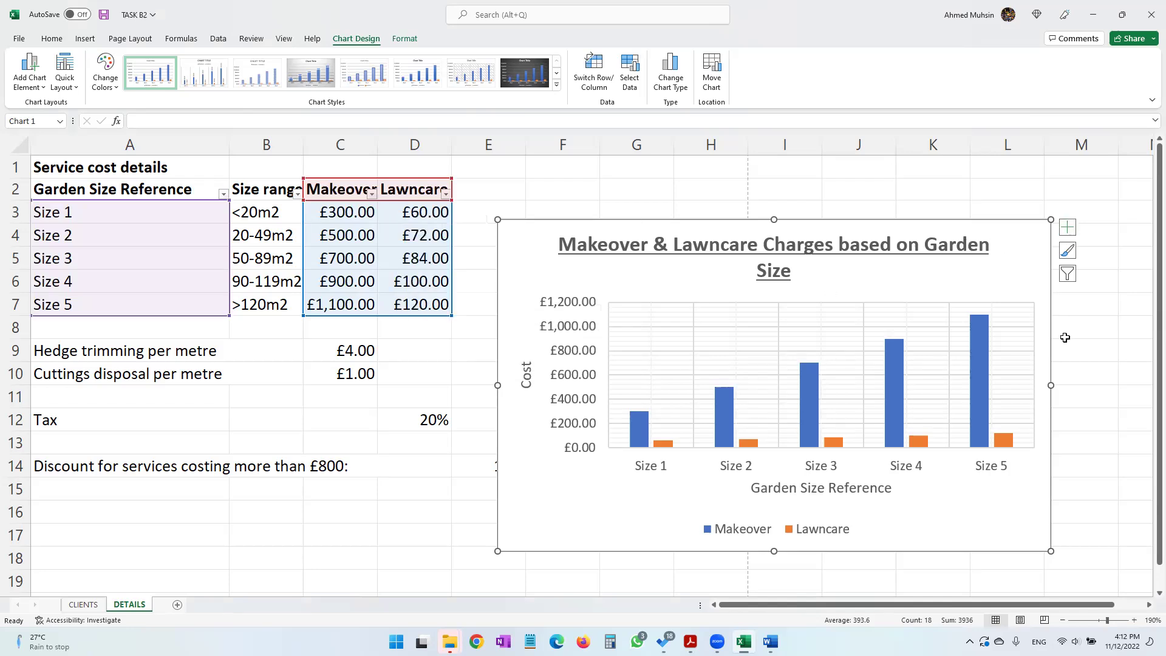
# Check the save instruction in the practical paper PDF, and save the Excel workbook under the file name CHART
pyautogui.click(690, 641)
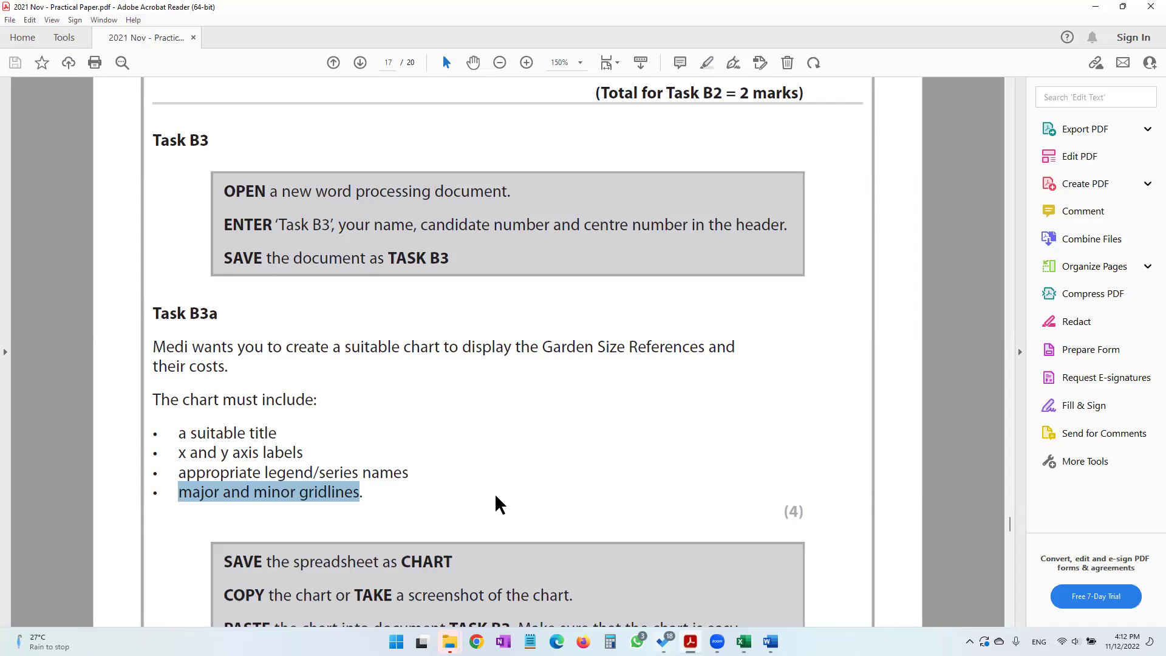
pyautogui.scroll(-3, 477, 487)
pyautogui.moveTo(400, 357); pyautogui.dragTo(453, 357)
pyautogui.click(743, 641)
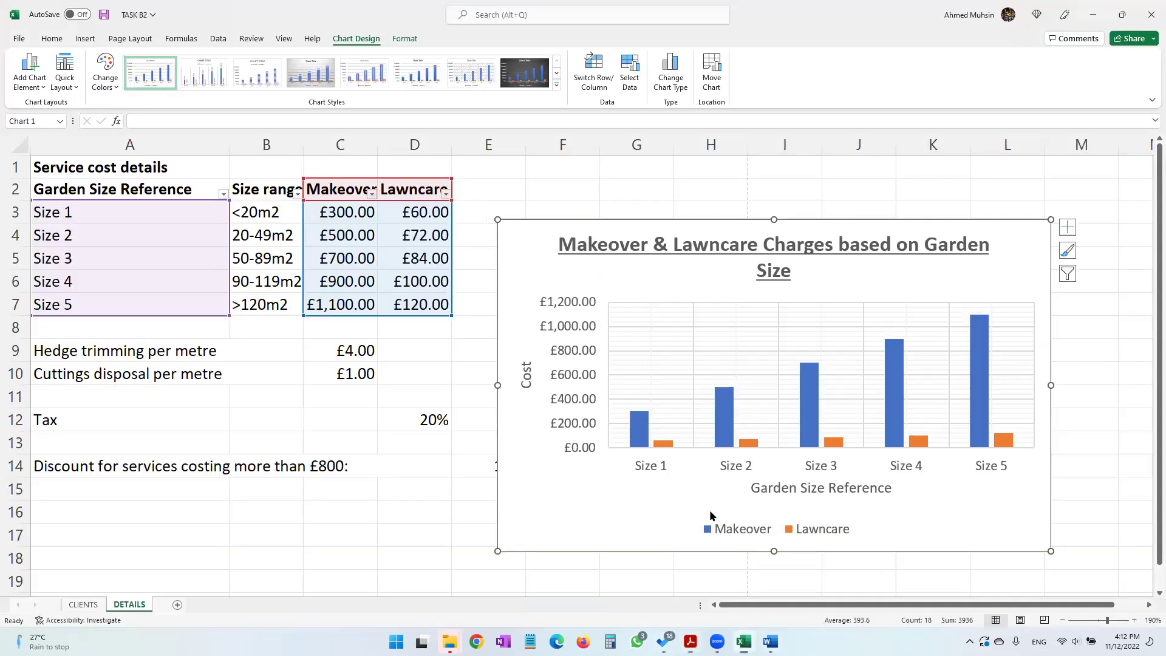
pyautogui.click(608, 198)
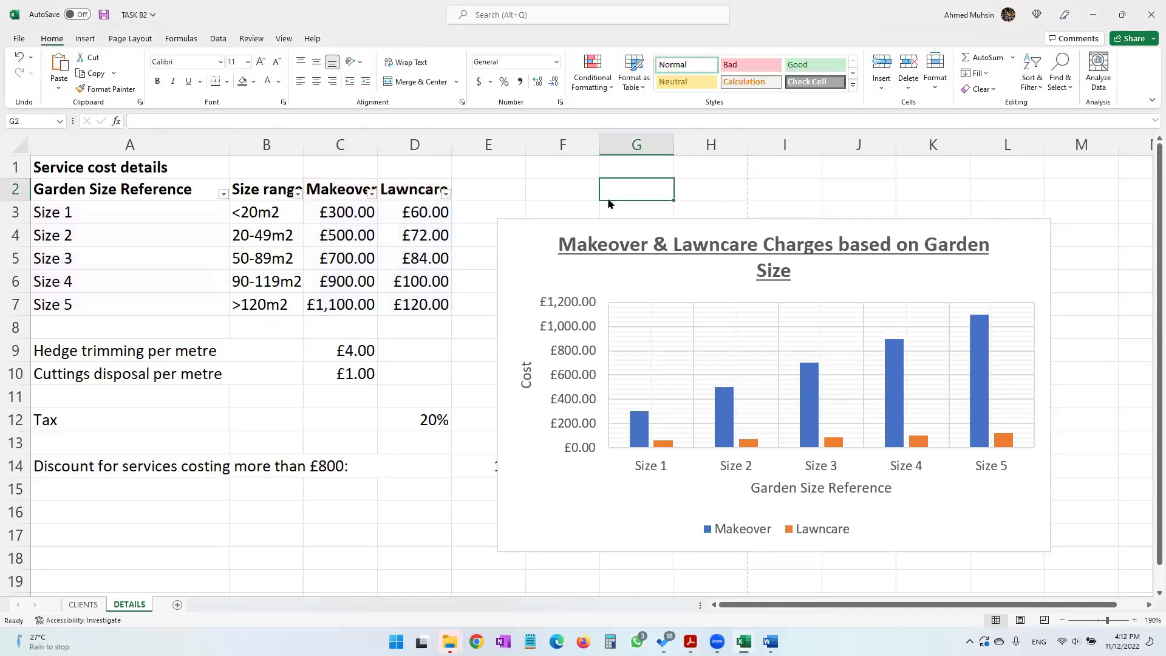
pyautogui.press('F12')
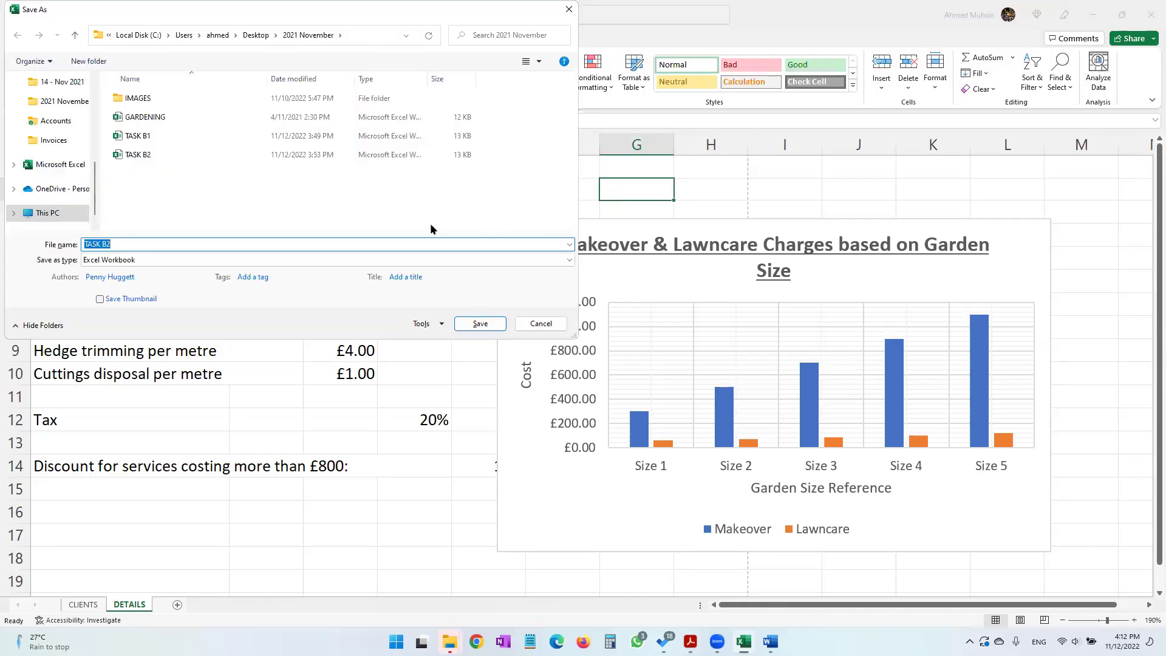
pyautogui.write('CHART')
pyautogui.press('Return')
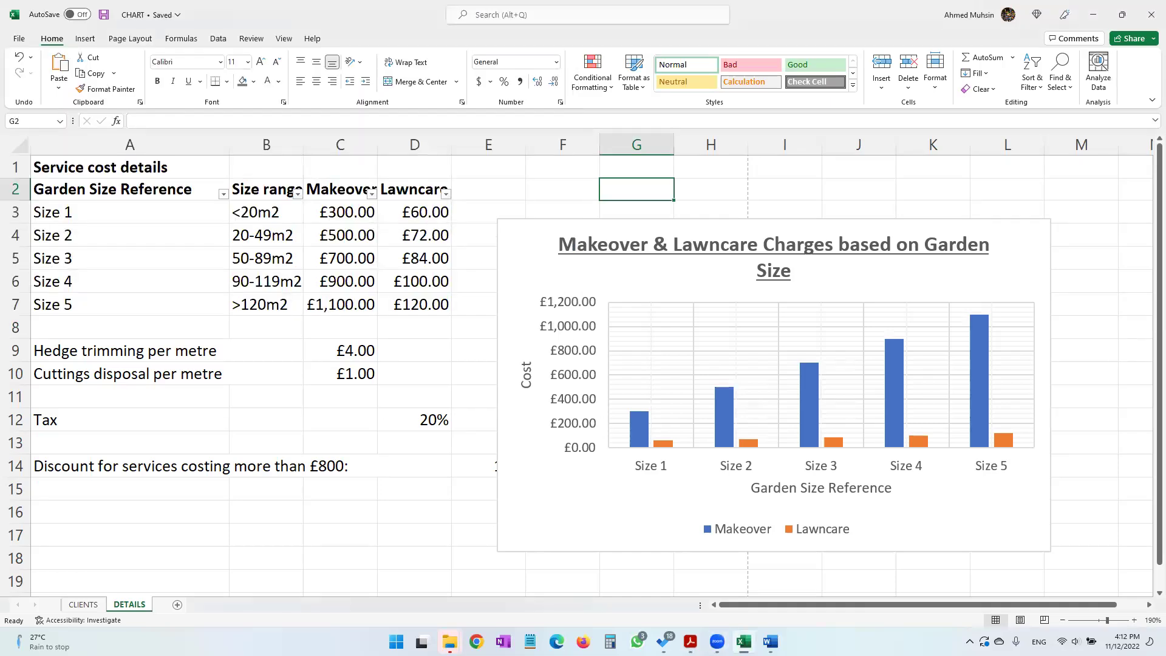
# Read the copy, paste and print instructions in the PDF, and copy the whole Excel chart into the Word document TASK B3
pyautogui.hotkey('alt', 'Tab')
pyautogui.moveTo(262, 391); pyautogui.dragTo(587, 399)
pyautogui.moveTo(297, 427); pyautogui.dragTo(739, 435)
pyautogui.moveTo(251, 480); pyautogui.dragTo(420, 479)
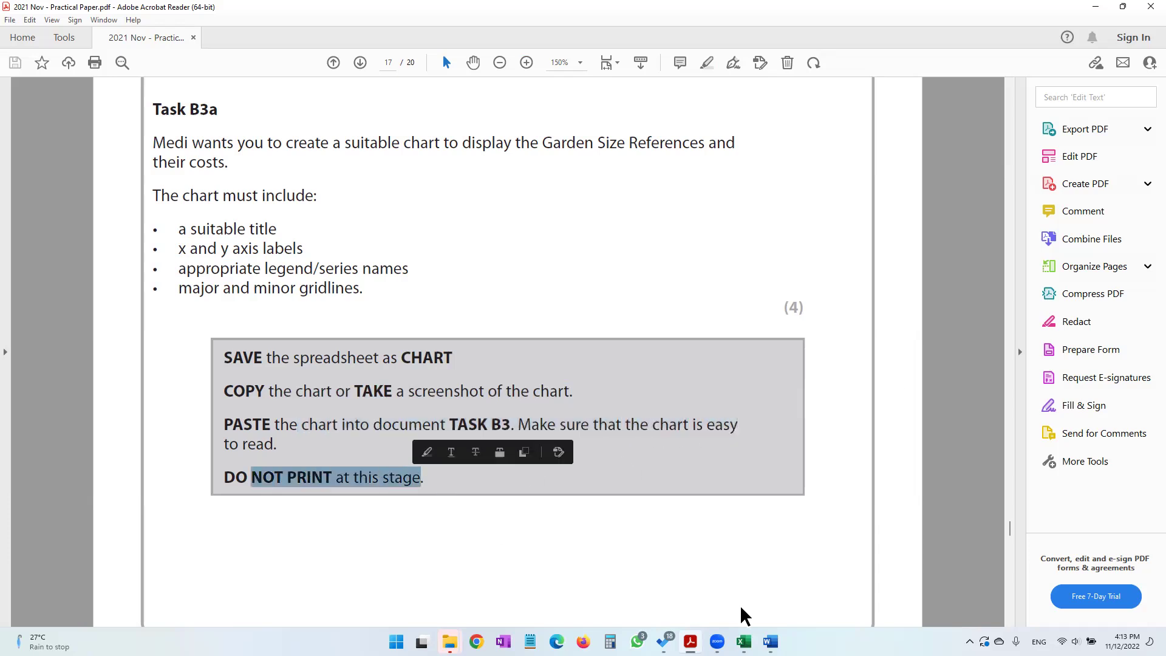
pyautogui.click(744, 641)
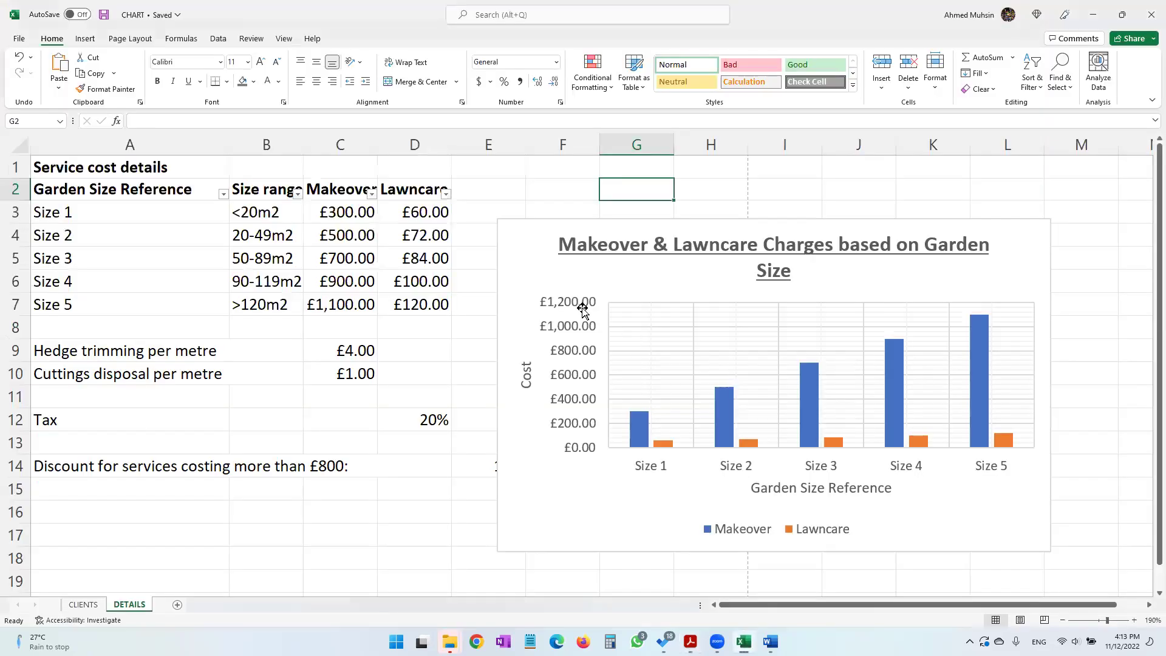
pyautogui.click(531, 256)
pyautogui.rightClick(531, 256)
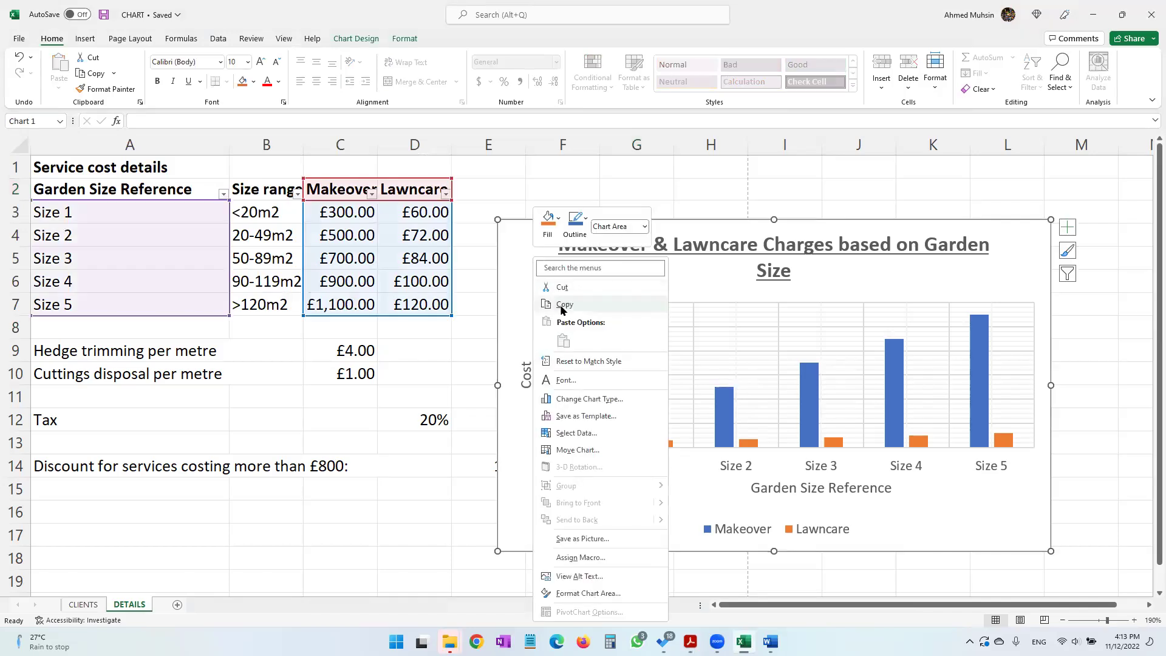
pyautogui.click(642, 448)
pyautogui.hotkey('alt', 'Tab')
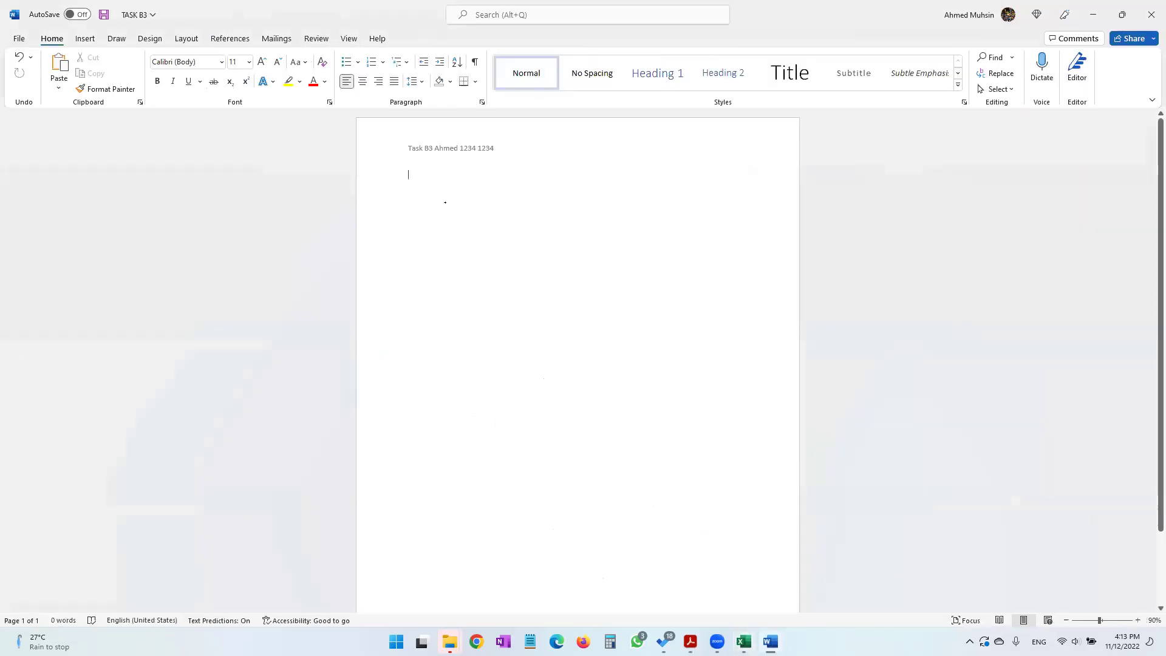
pyautogui.rightClick(437, 188)
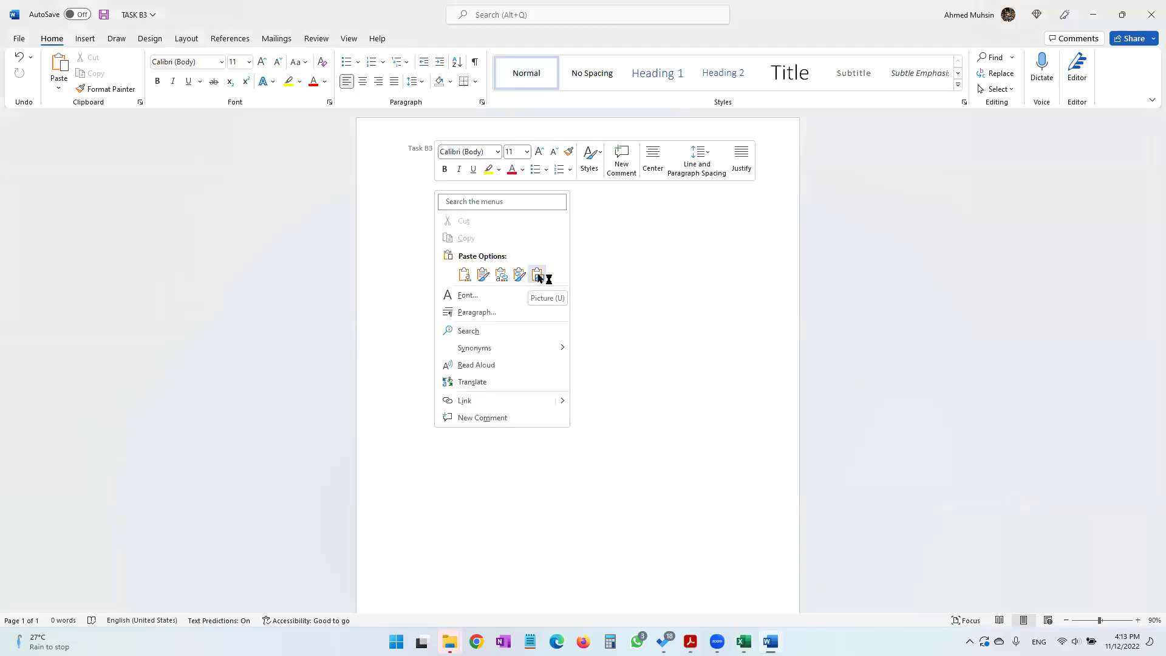
pyautogui.click(463, 275)
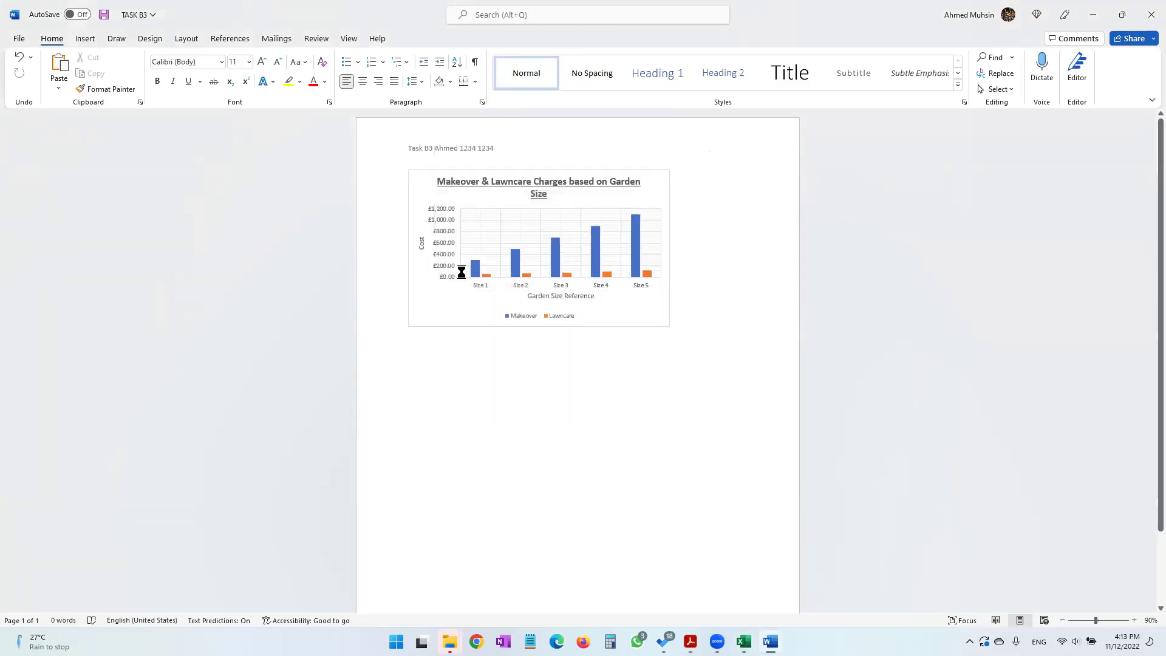
# Enlarge the pasted chart proportionally in the Word document to nearly fill the width between the page margins
pyautogui.click(655, 316)
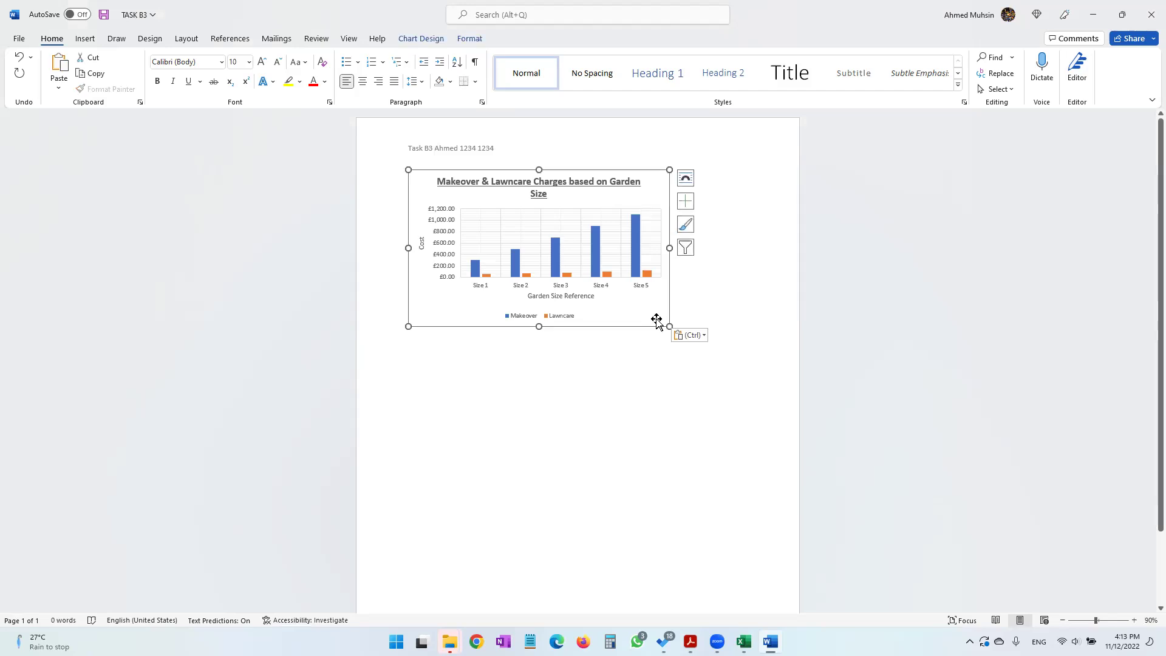
pyautogui.moveTo(668, 326); pyautogui.dragTo(759, 386)
pyautogui.click(777, 379)
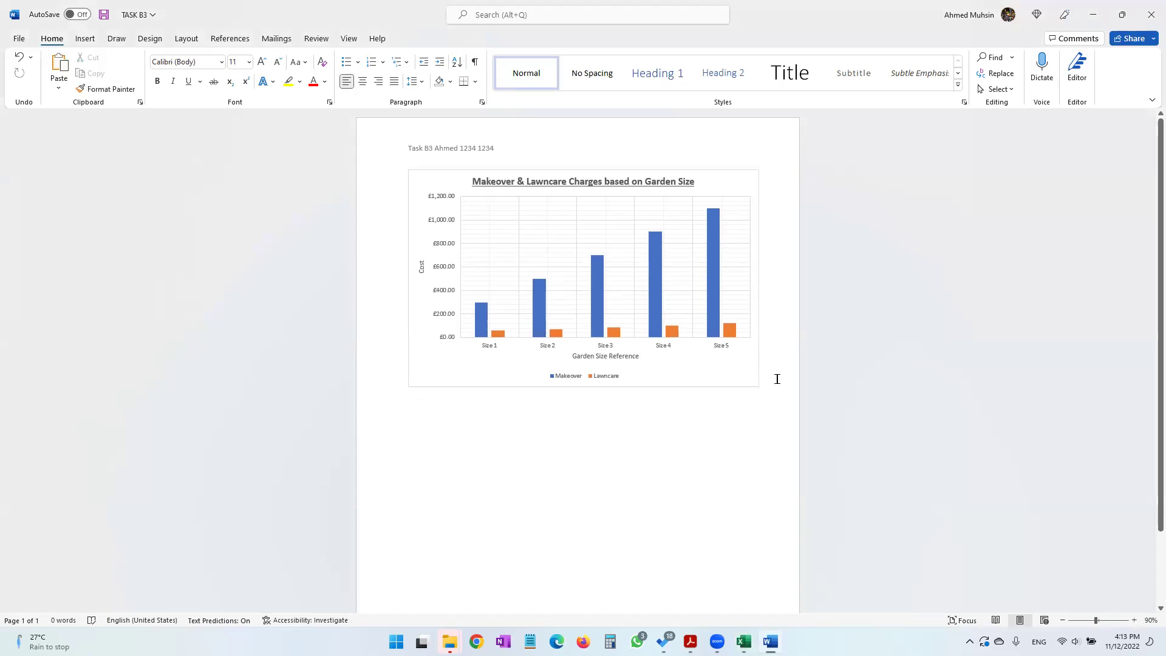
# Switch to the practical paper PDF and examine the Task B3b instructions and the Figure 1 spreadsheet extract
pyautogui.hotkey('alt', 'Tab')
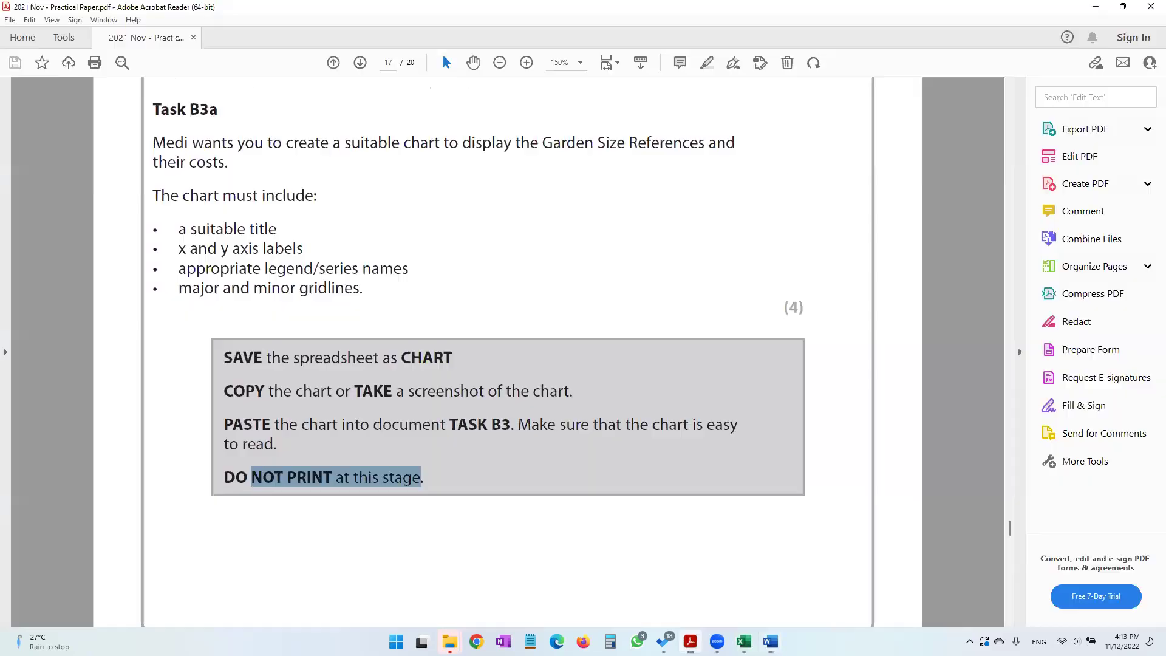
pyautogui.scroll(-3, 446, 440)
pyautogui.scroll(-6, 356, 373)
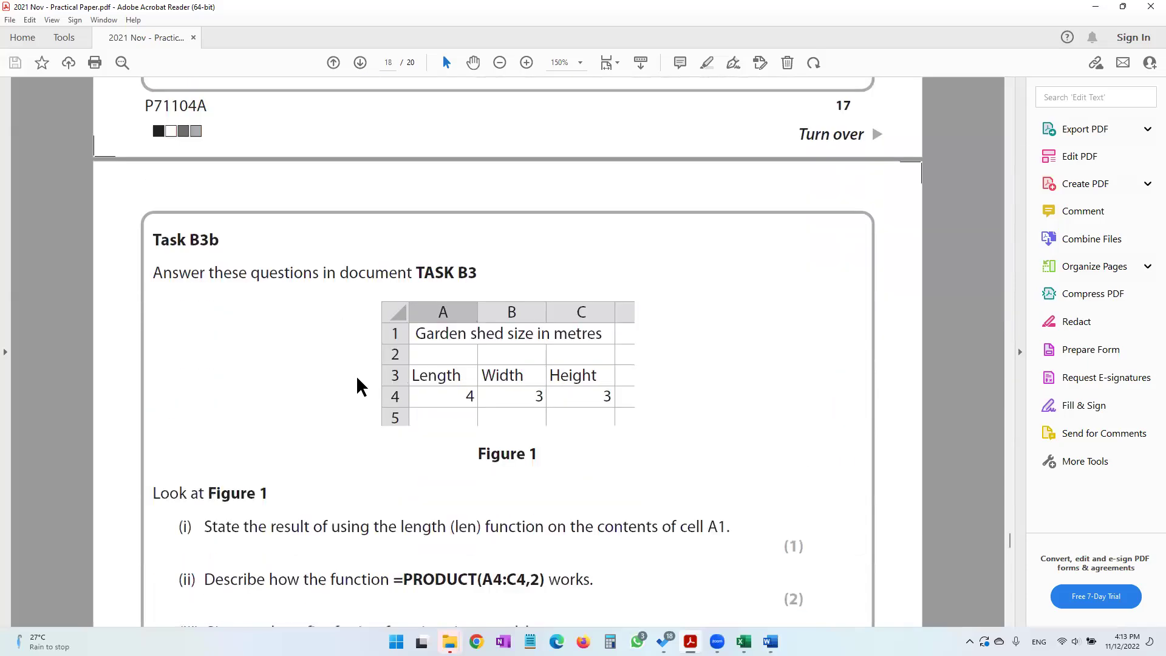
pyautogui.scroll(-1, 356, 374)
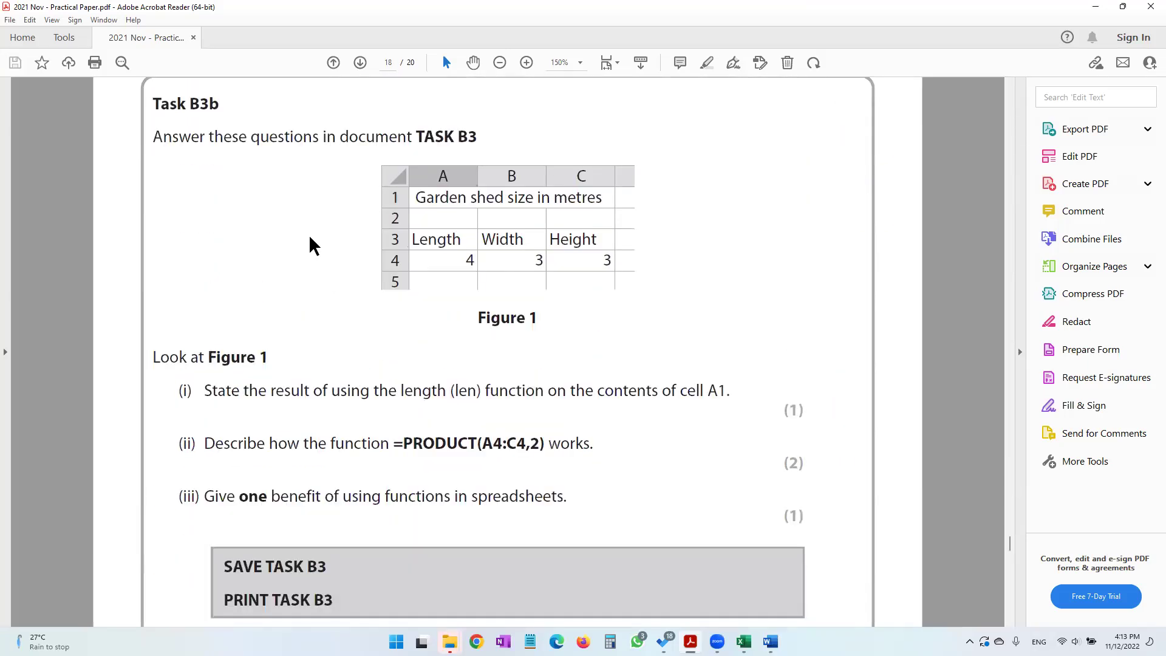
pyautogui.moveTo(268, 137); pyautogui.dragTo(480, 137)
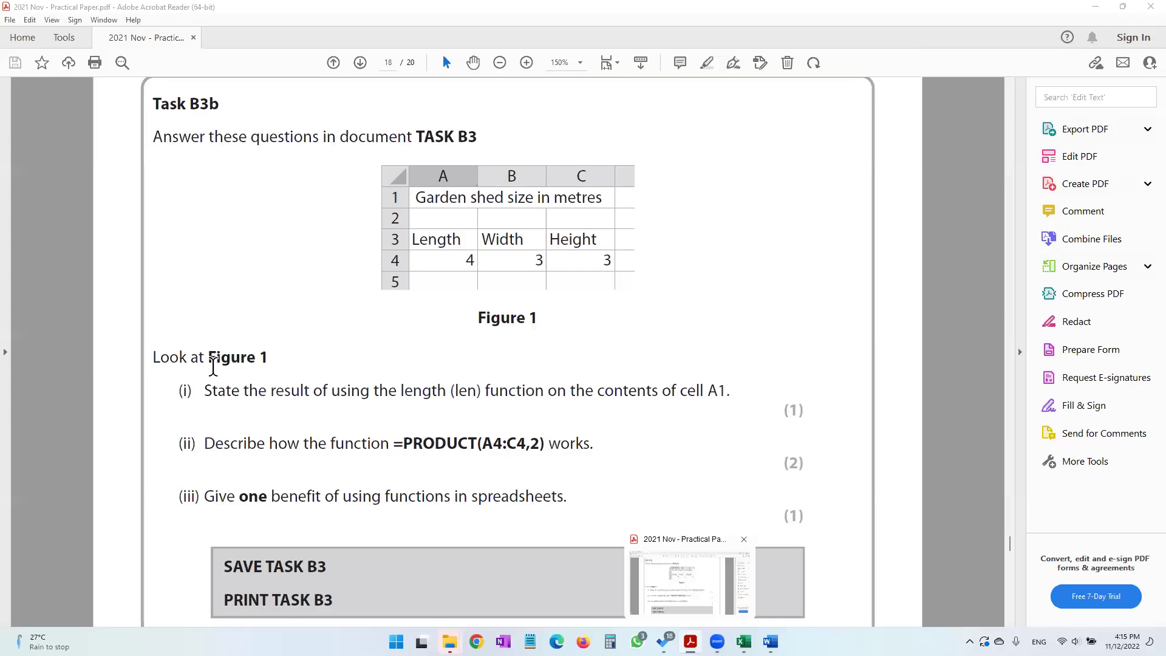
pyautogui.moveTo(208, 357); pyautogui.dragTo(261, 358)
pyautogui.moveTo(339, 153); pyautogui.dragTo(530, 274)
pyautogui.click(495, 246)
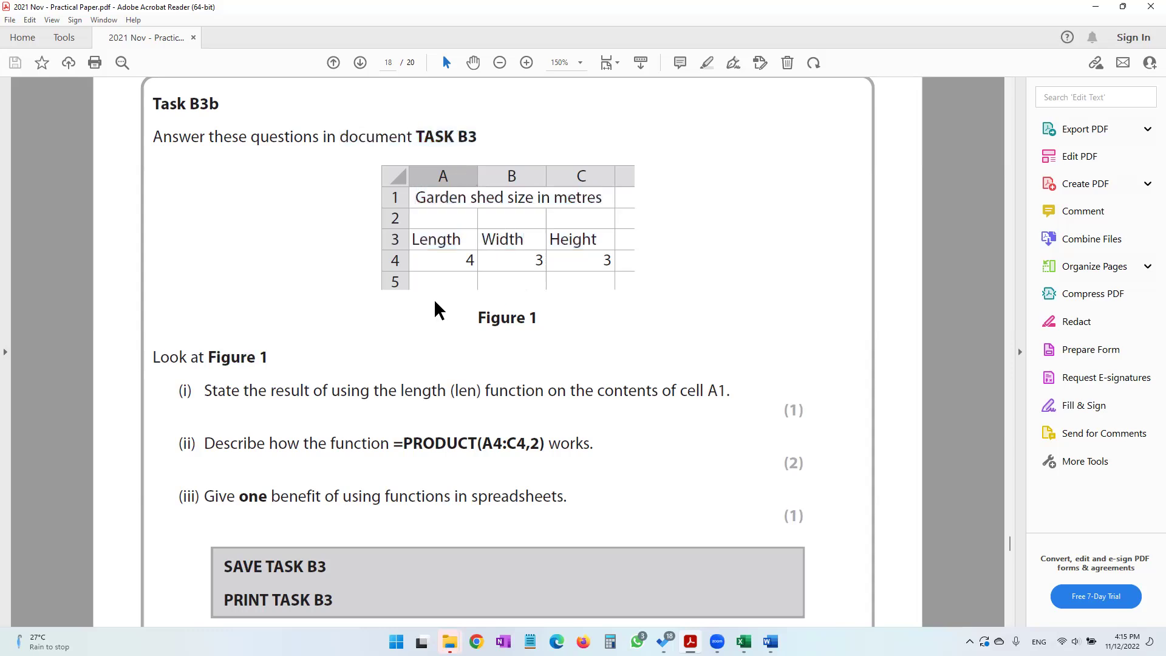
# Examine question (i) about the length (len) function and the text in cell A1 of Figure 1
pyautogui.moveTo(206, 389); pyautogui.dragTo(716, 398)
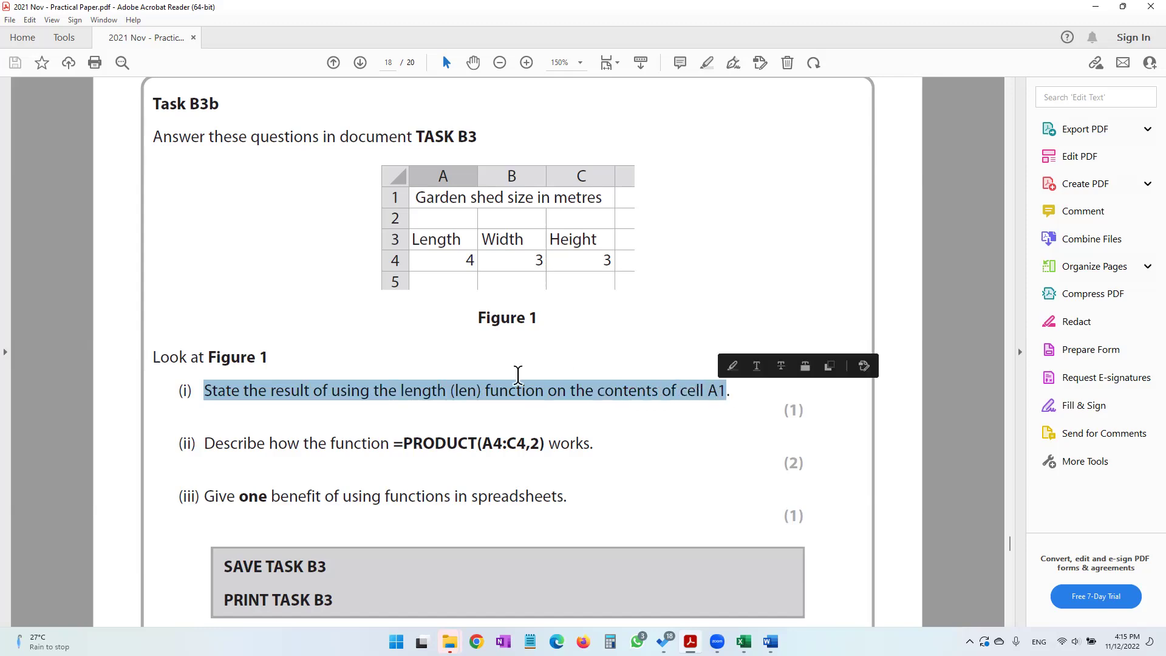
pyautogui.click(480, 374)
pyautogui.moveTo(404, 391); pyautogui.dragTo(484, 395)
pyautogui.click(519, 406)
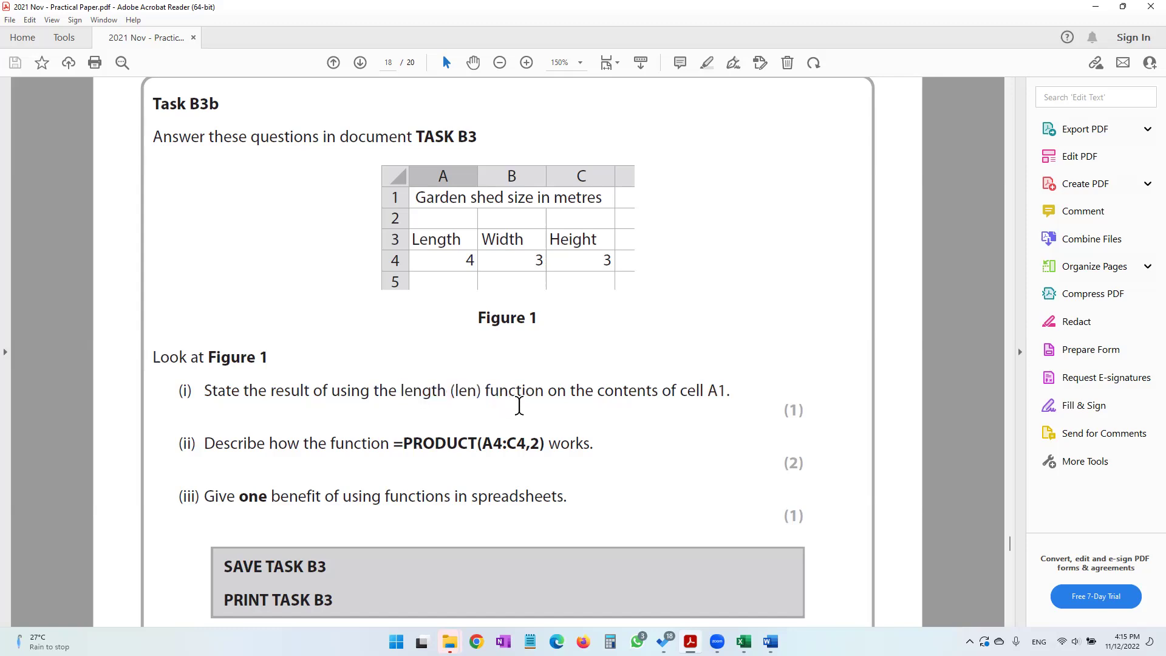
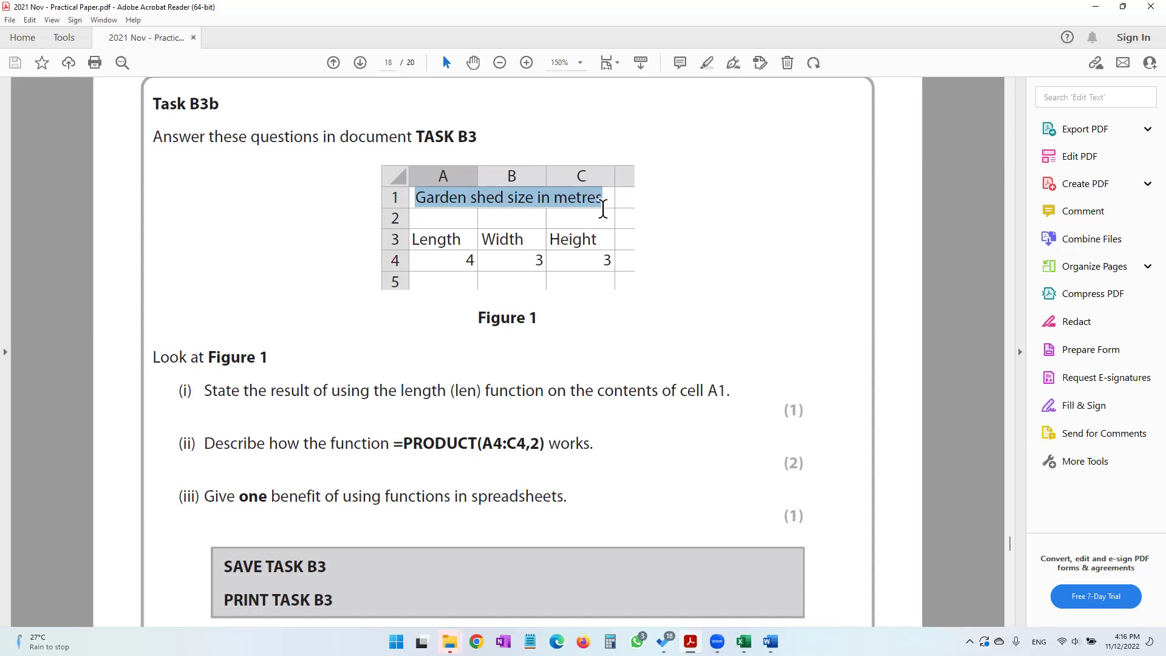
pyautogui.click(457, 199)
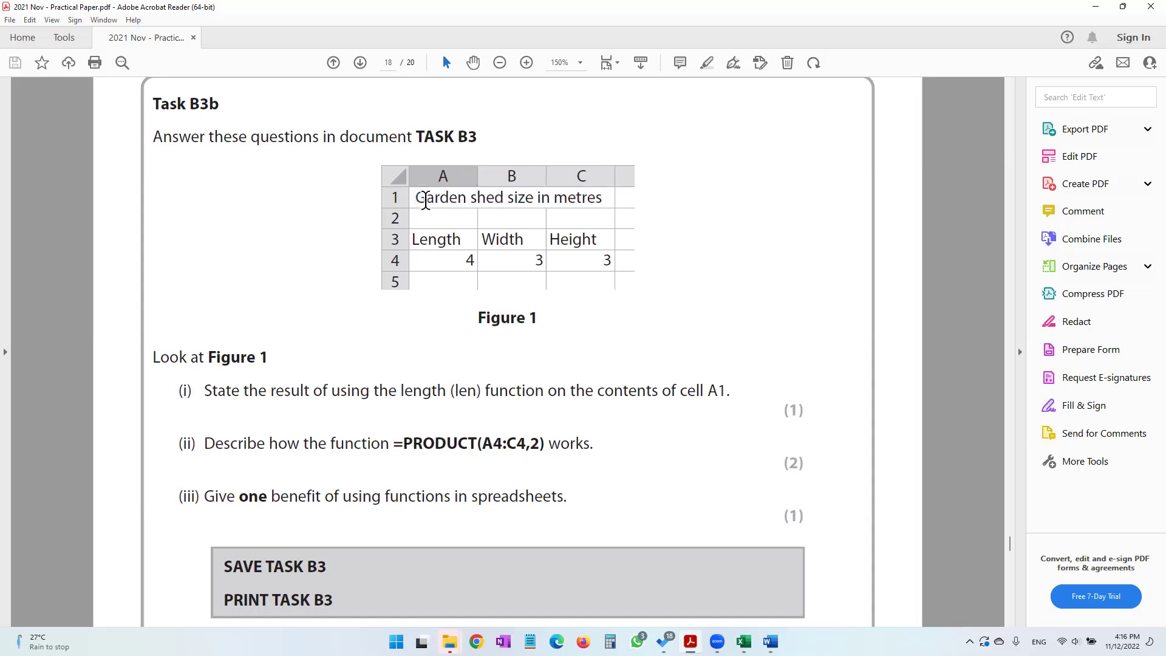
# Count the characters of the cell A1 text "Garden shed size in metres" in Figure 1, word by word, for question (i)
pyautogui.moveTo(419, 200); pyautogui.dragTo(465, 199)
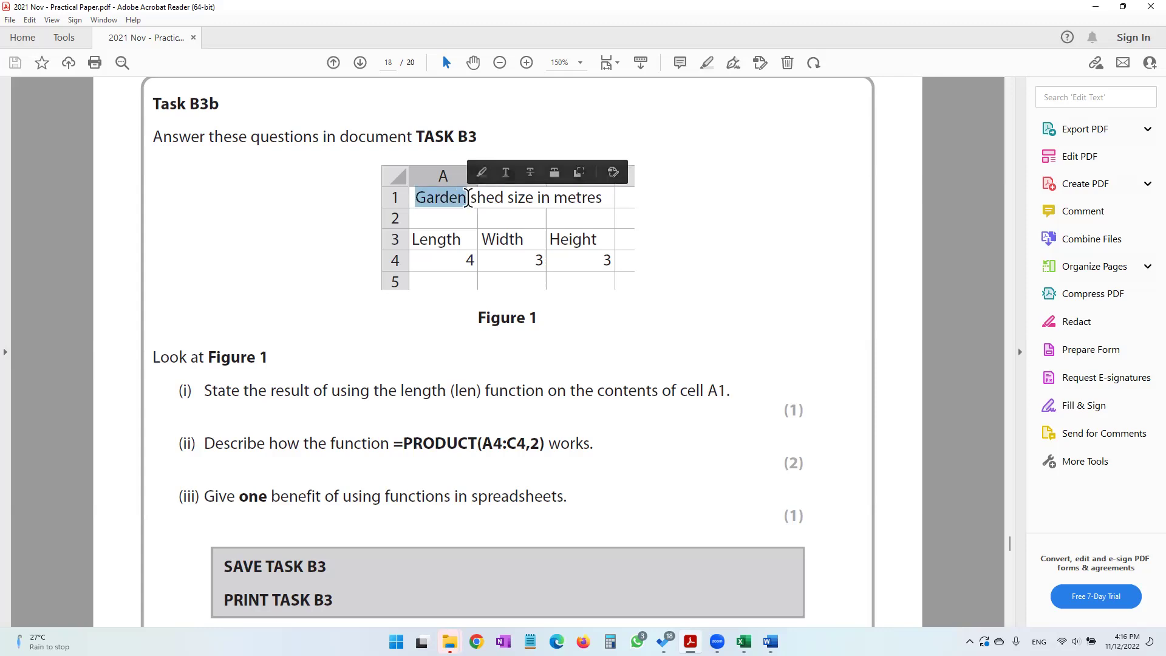
pyautogui.click(471, 200)
pyautogui.moveTo(472, 200); pyautogui.dragTo(498, 202)
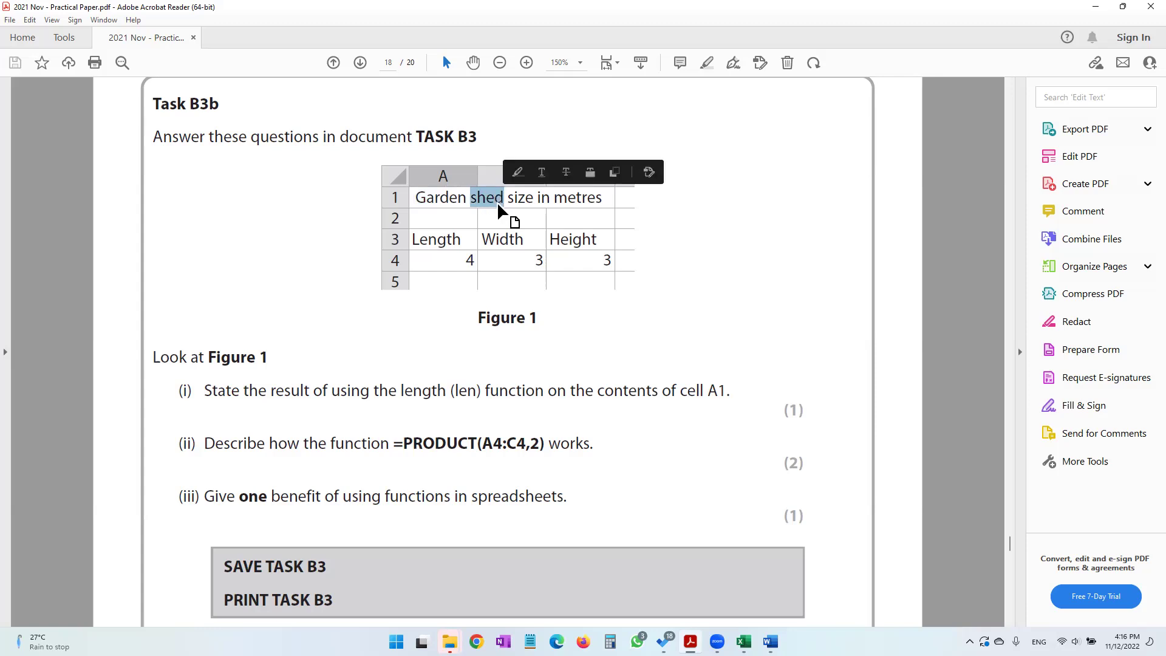
pyautogui.click(507, 204)
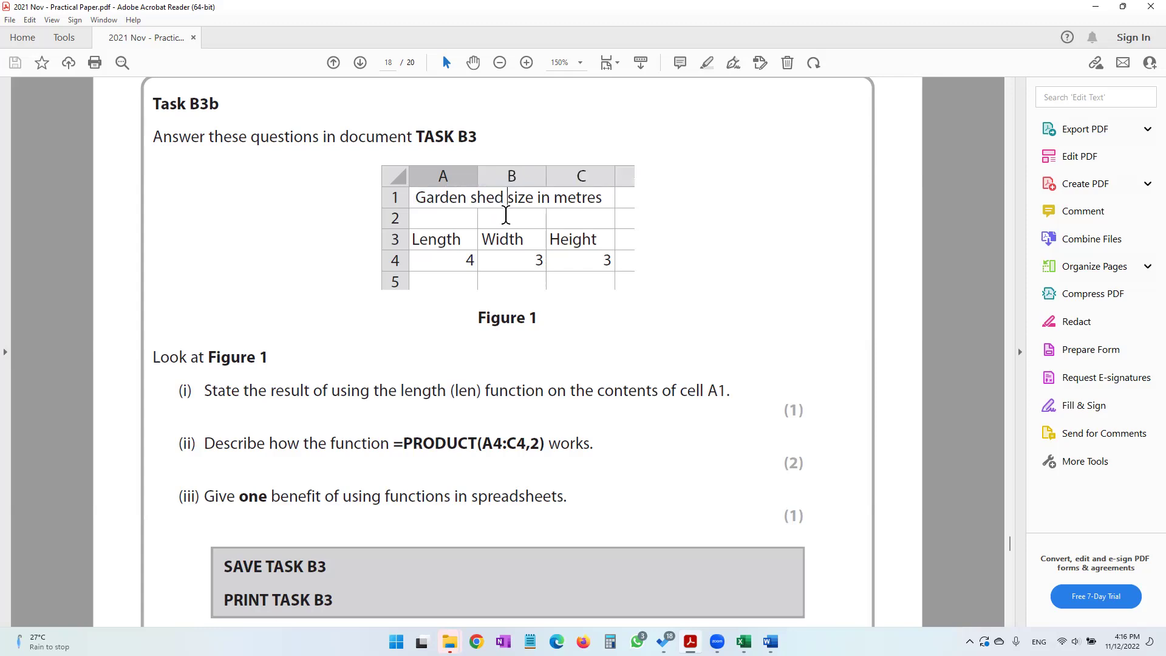
pyautogui.moveTo(514, 200); pyautogui.dragTo(551, 200)
pyautogui.click(534, 204)
pyautogui.click(552, 200)
pyautogui.moveTo(557, 199); pyautogui.dragTo(603, 201)
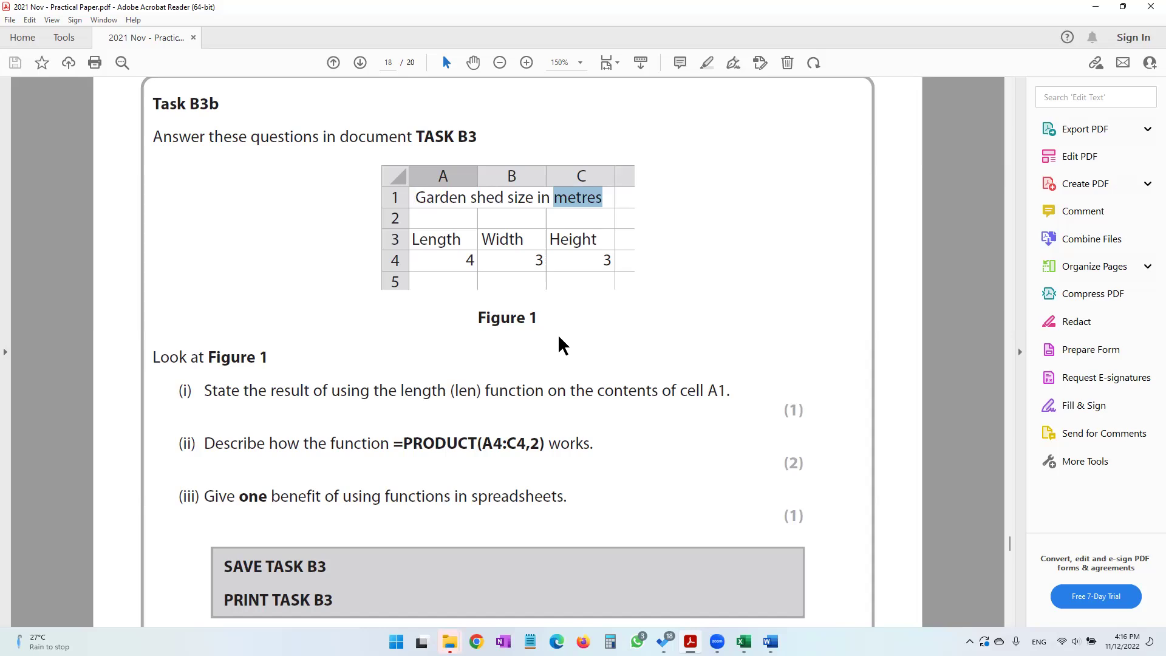
pyautogui.moveTo(401, 391); pyautogui.dragTo(478, 390)
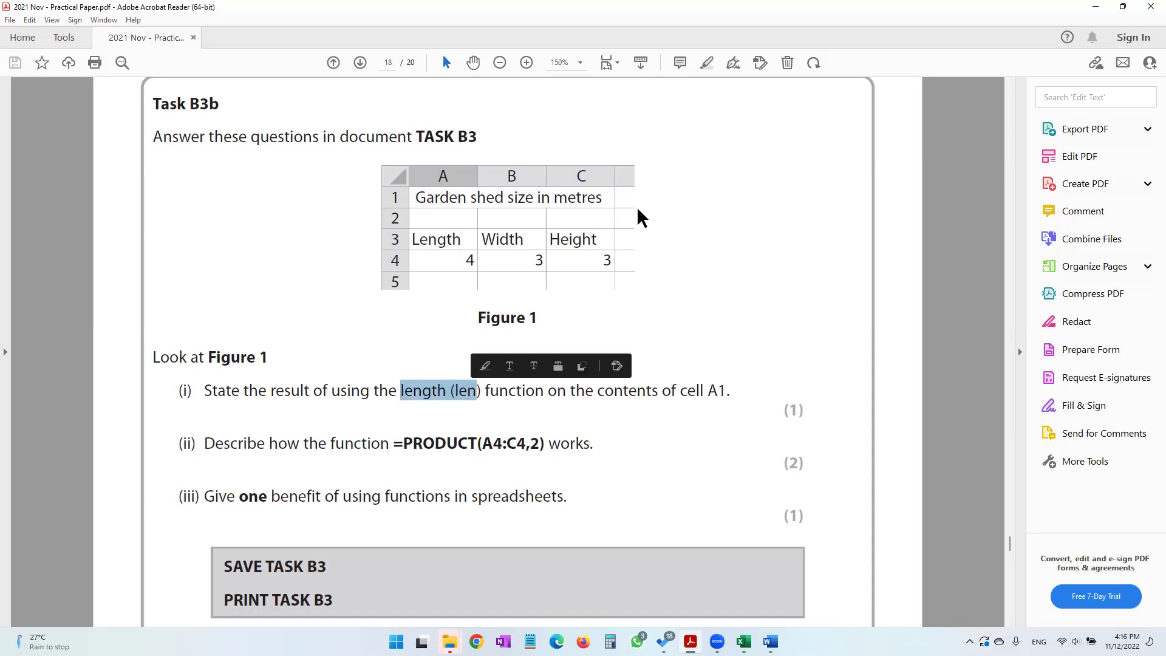
pyautogui.moveTo(605, 196)
pyautogui.mouseDown()
pyautogui.moveTo(438, 182)
pyautogui.moveTo(417, 196)
pyautogui.moveTo(598, 202)
pyautogui.mouseUp()
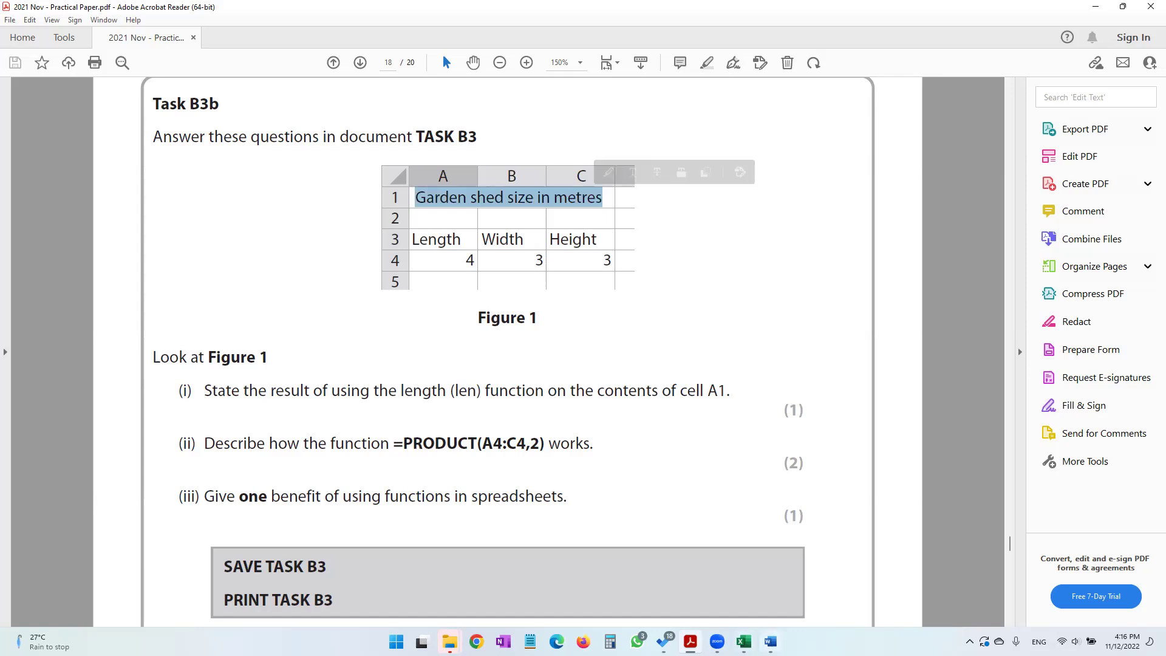
# Switch to Word document TASK B3 and write answer I): "The len function would tell us the number of characters in A1. Which is 26"
pyautogui.hotkey('alt', 'Tab')
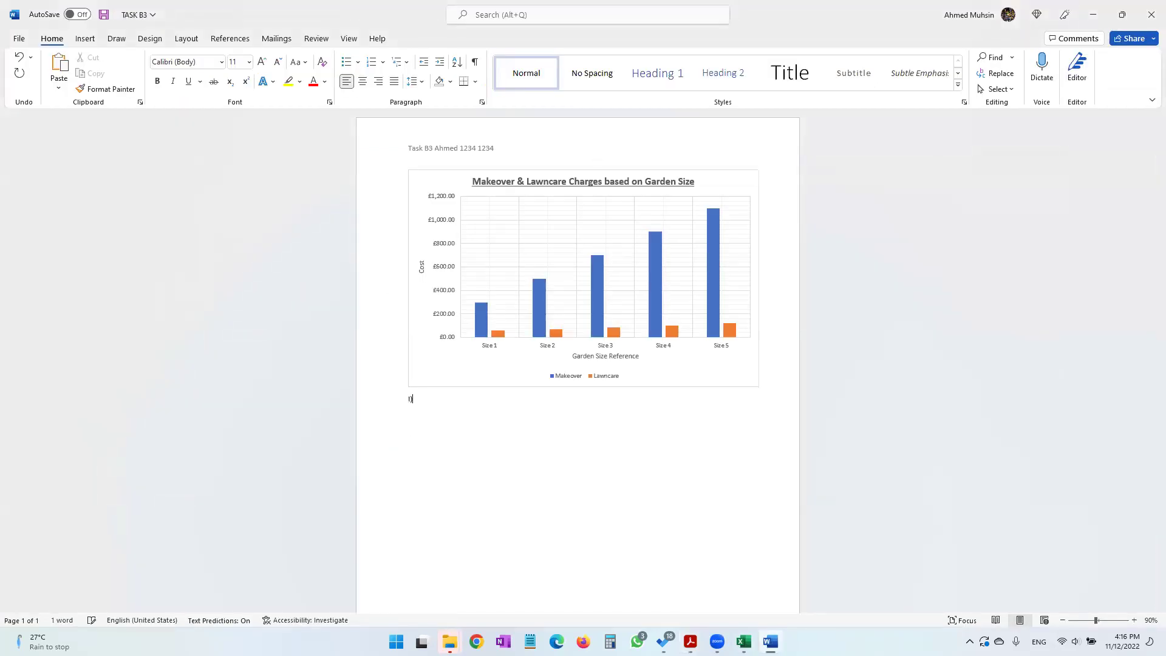
pyautogui.write('The len')
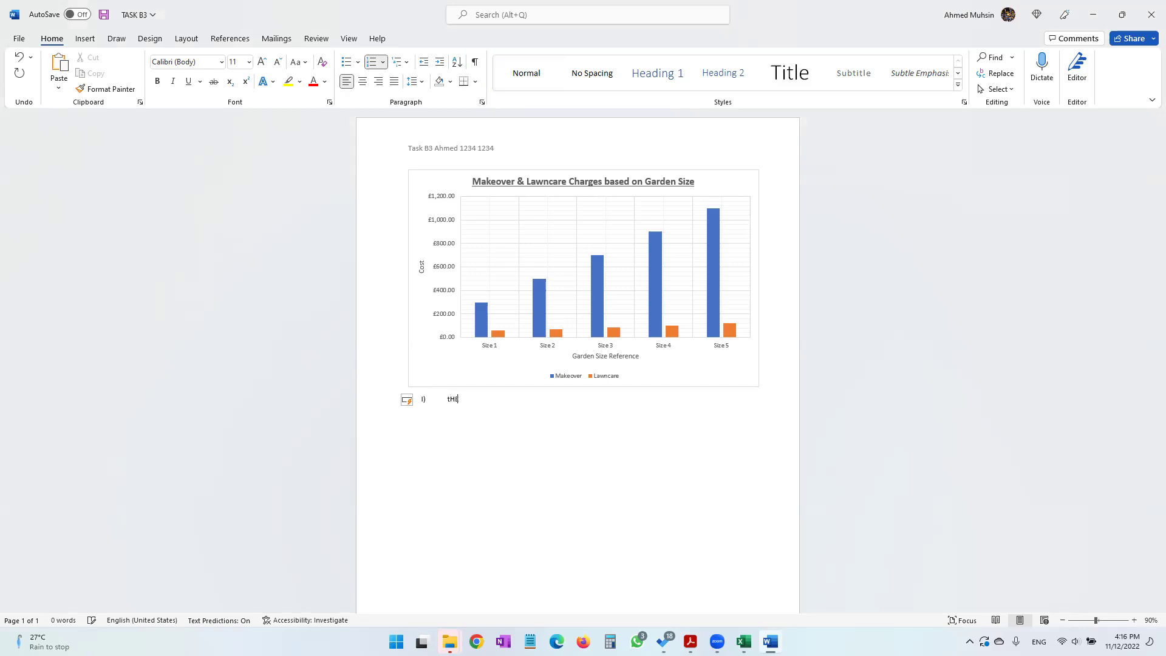
pyautogui.press('BackSpace')
pyautogui.press('BackSpace')
pyautogui.write('en function would tell us the name')
pyautogui.press('BackSpace')
pyautogui.press('BackSpace')
pyautogui.press('BackSpace')
pyautogui.write('umber of char')
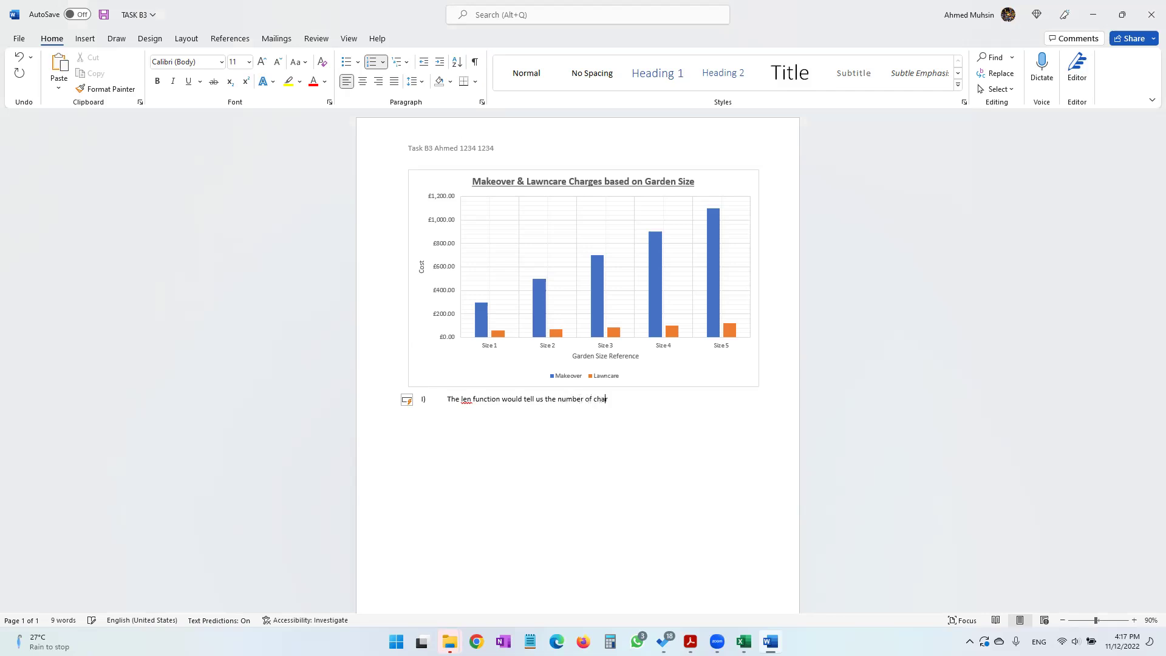
pyautogui.write('acters in ')
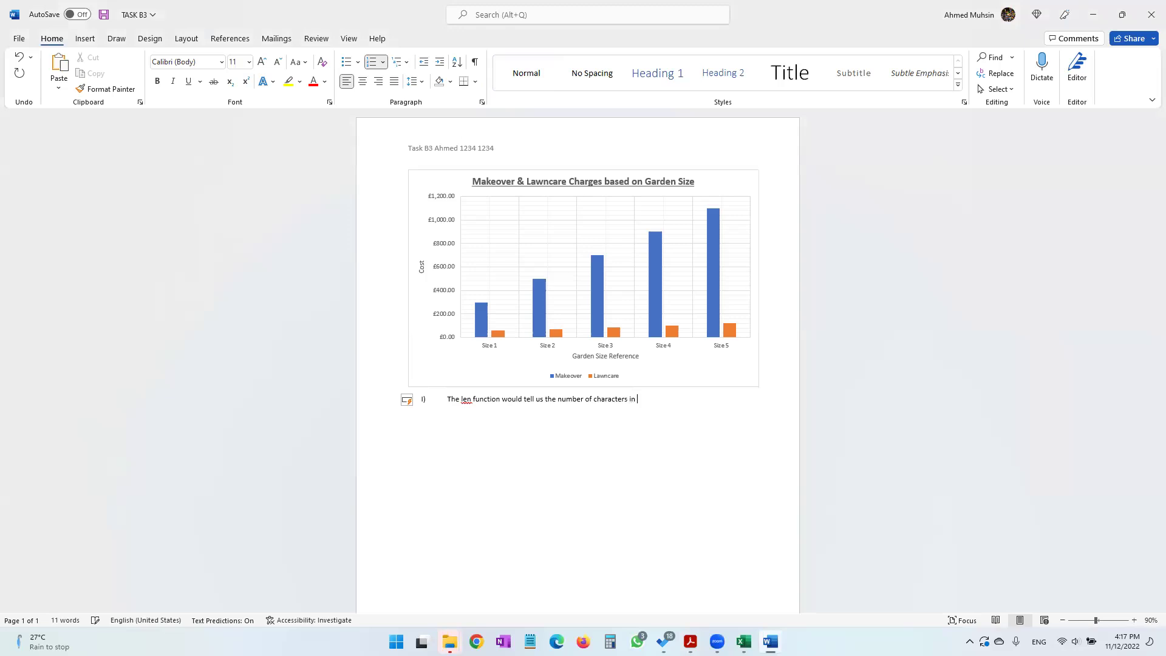
pyautogui.write('A1. Which is 26')
# Add the next numbered list item, II), directly below the len function answer
pyautogui.click(1133, 620)
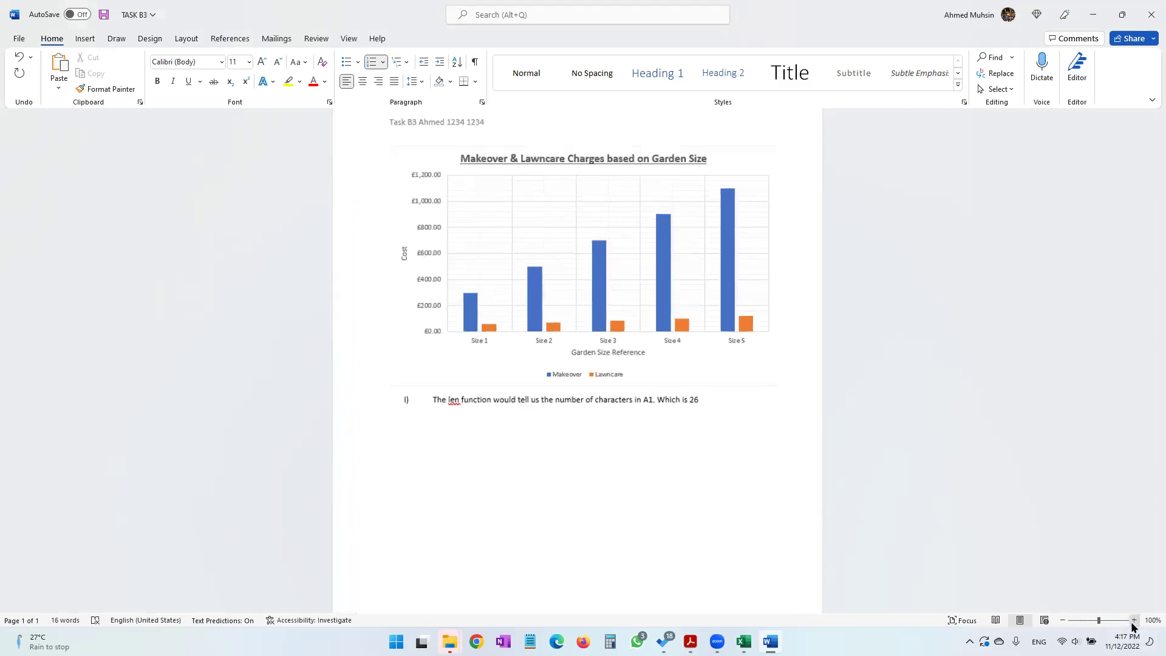
pyautogui.click(1133, 620)
pyautogui.click(1133, 620)
pyautogui.click(1133, 620)
pyautogui.click(1133, 619)
pyautogui.click(1133, 620)
pyautogui.click(1132, 620)
pyautogui.click(1133, 620)
pyautogui.click(1133, 620)
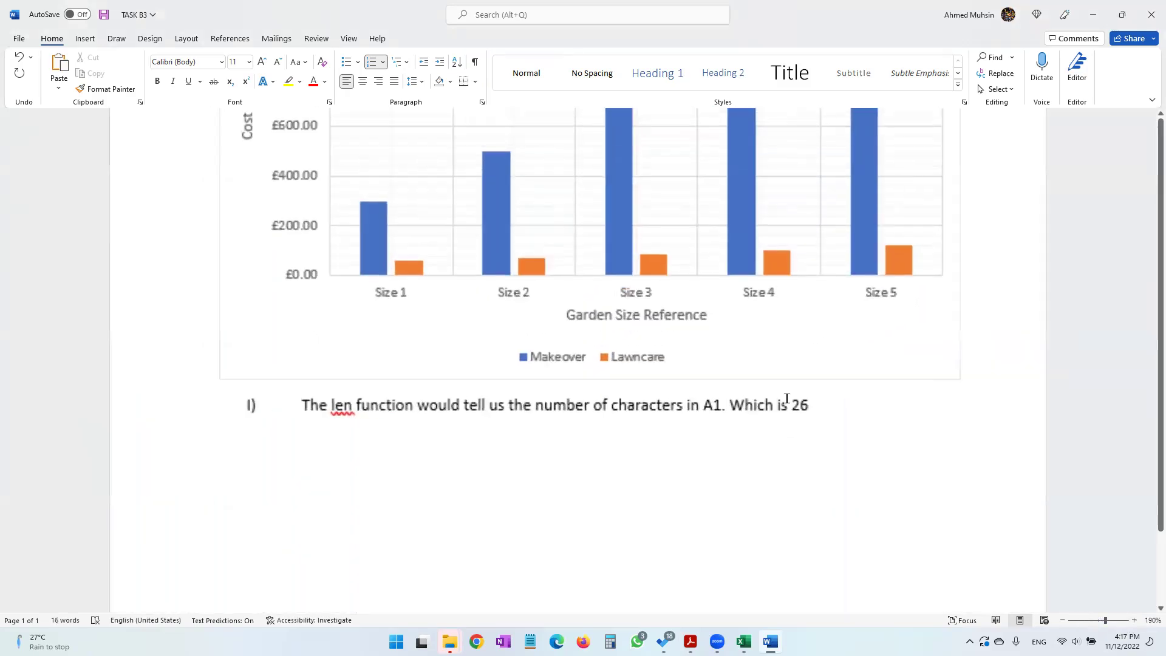
pyautogui.press('Return')
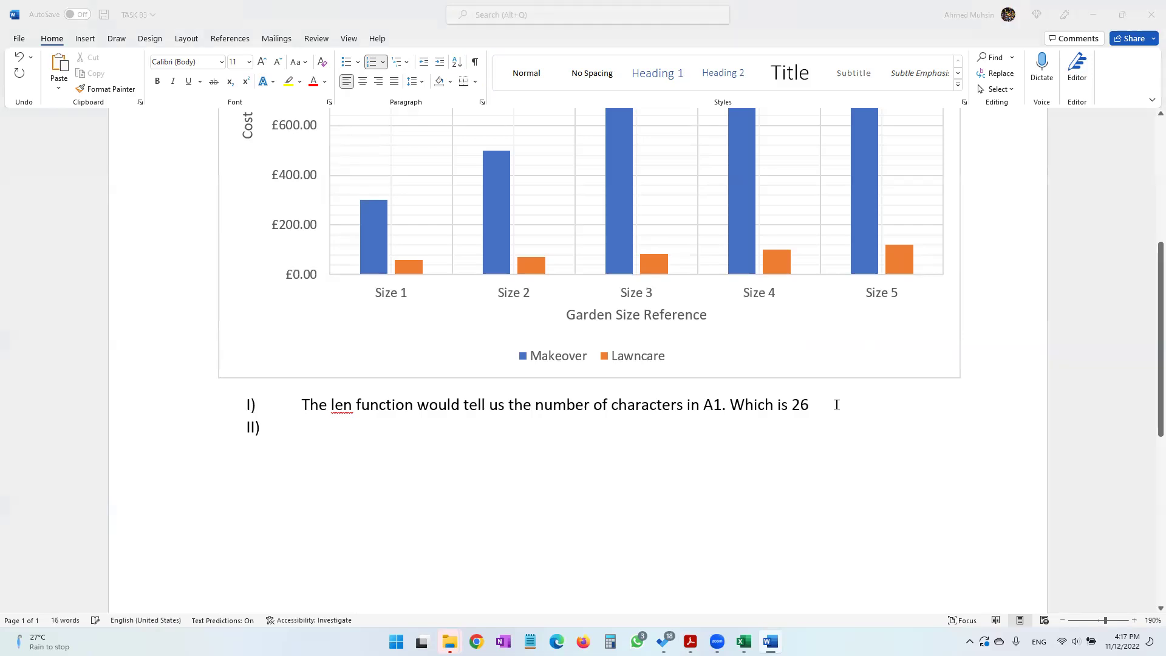
# Switch to the practical paper PDF and examine question (ii) on =PRODUCT(A4:C4,2) against the row 4 values in Figure 1
pyautogui.hotkey('alt', 'Tab')
pyautogui.moveTo(271, 444); pyautogui.dragTo(490, 450)
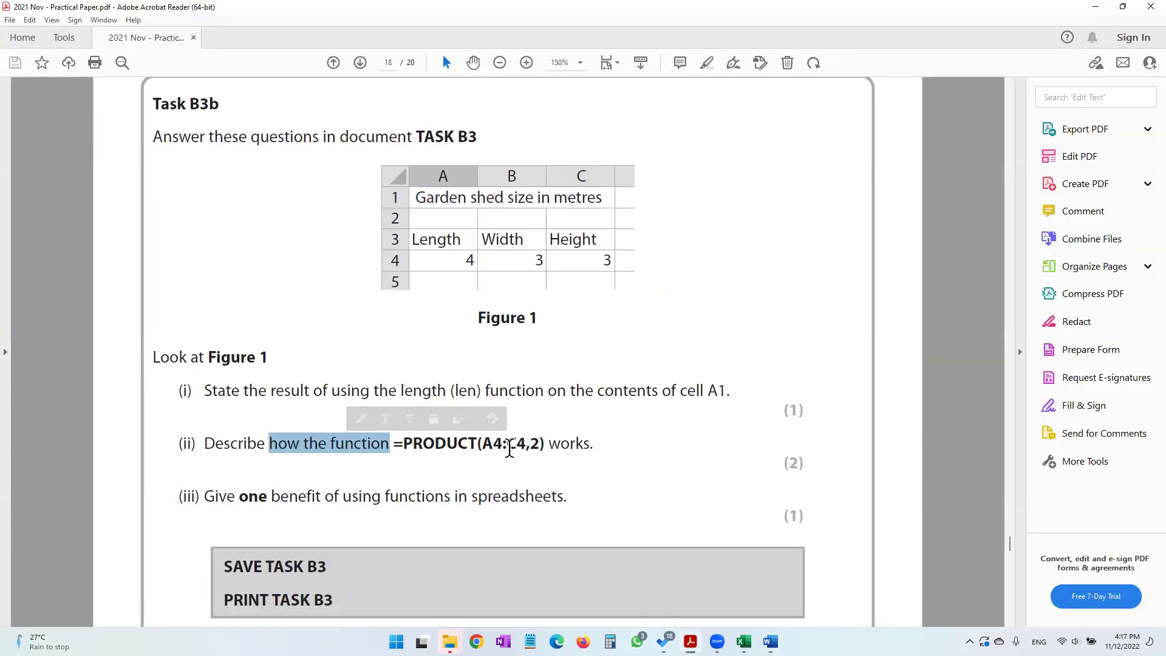
pyautogui.click(530, 450)
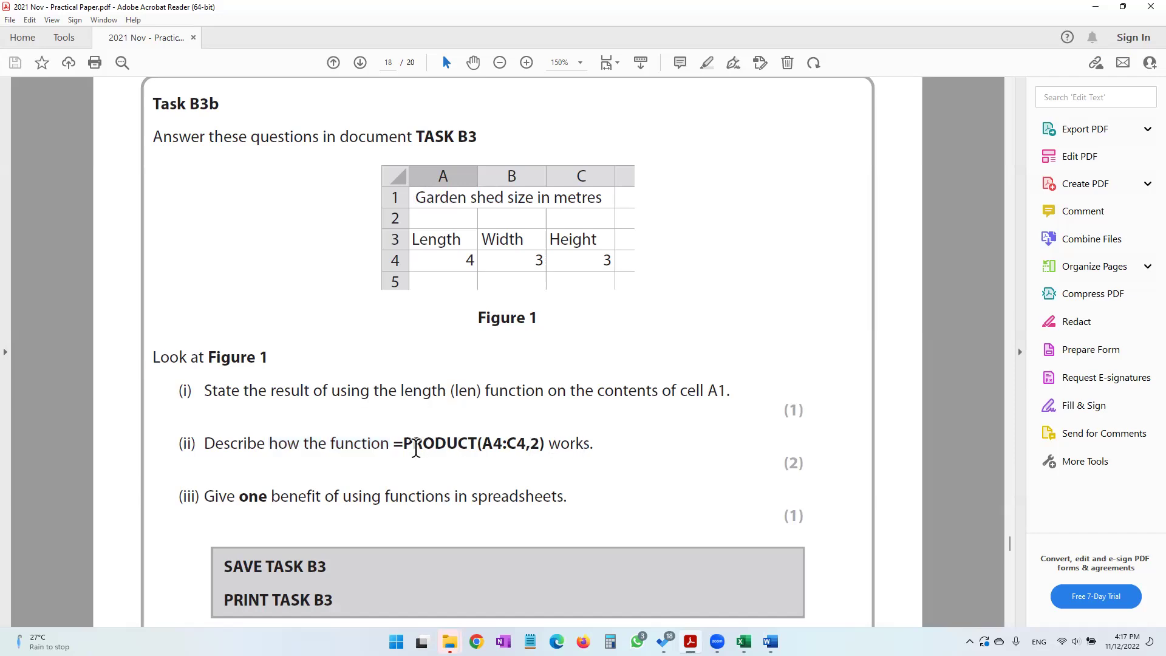
pyautogui.moveTo(402, 447); pyautogui.dragTo(470, 448)
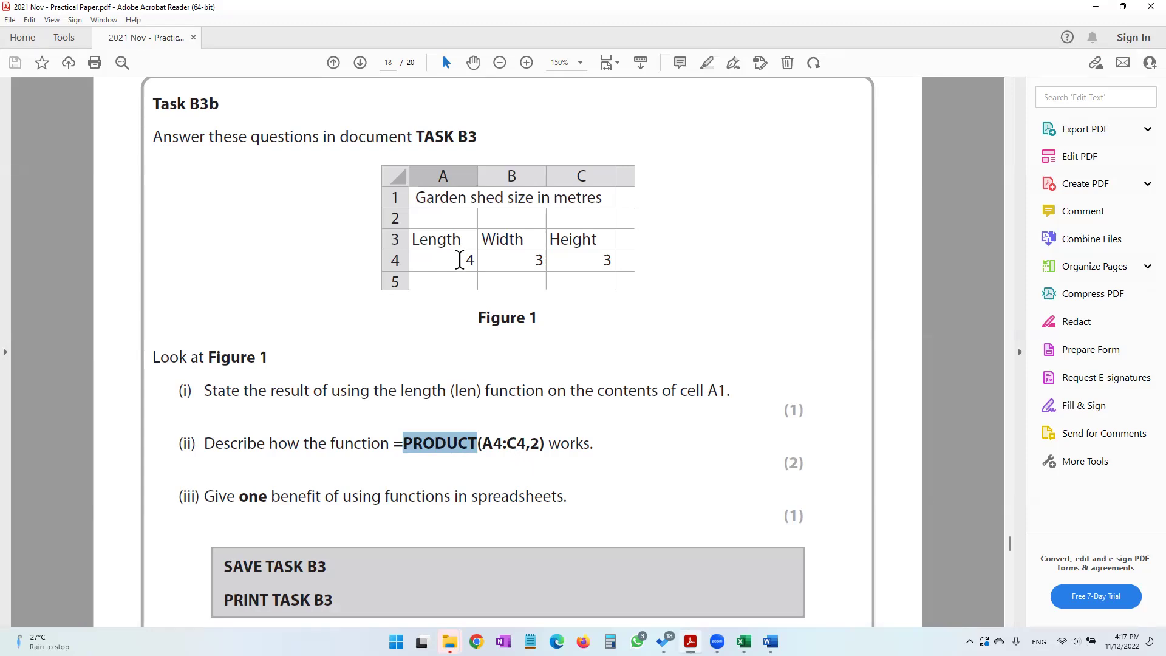
pyautogui.moveTo(526, 261); pyautogui.dragTo(542, 261)
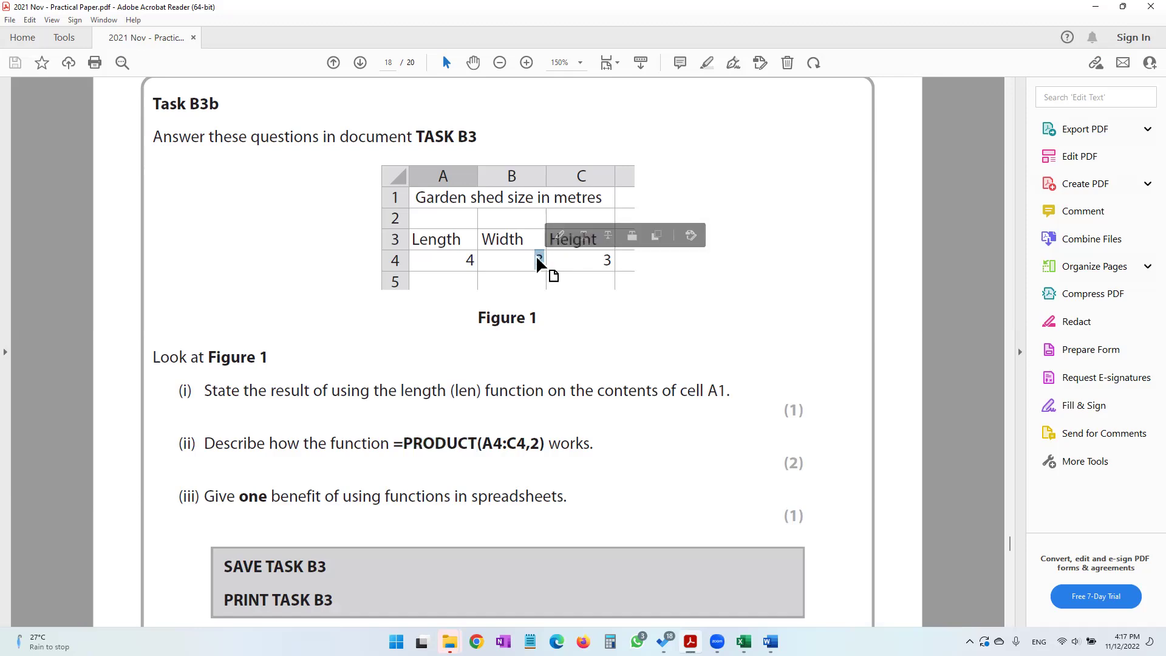
pyautogui.moveTo(598, 262); pyautogui.dragTo(614, 260)
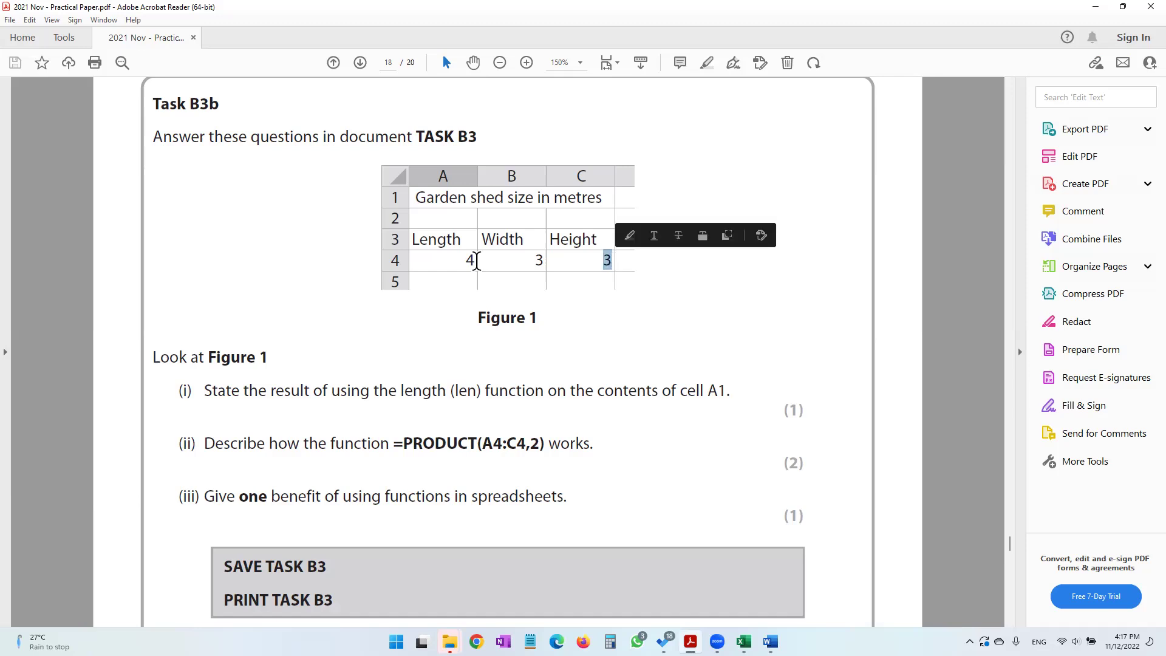
pyautogui.click(443, 255)
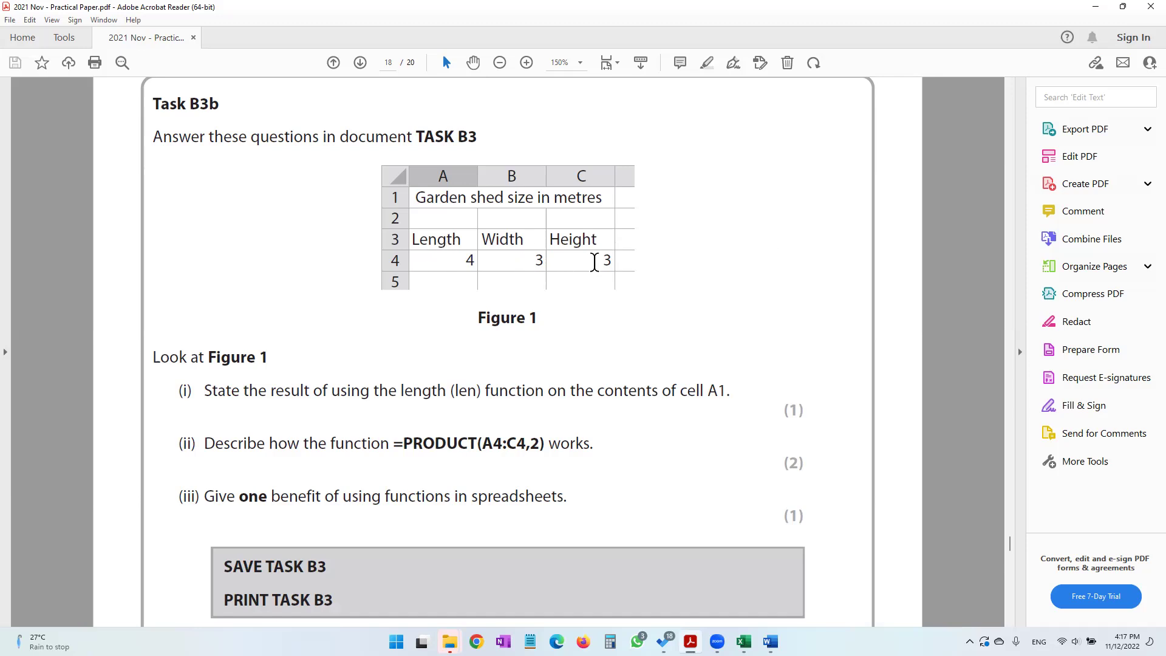
pyautogui.moveTo(537, 444); pyautogui.dragTo(537, 439)
# Switch to the Word document and write answer II): "The PRODUCT function is used to multiply values."
pyautogui.click(770, 641)
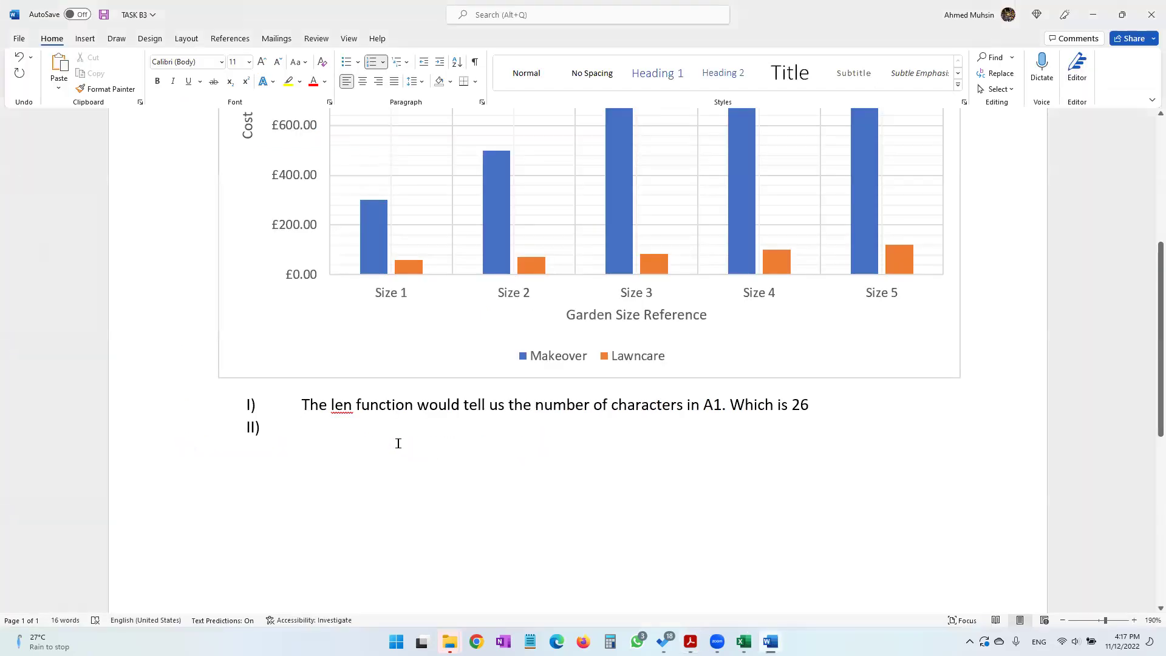
pyautogui.write('The pro')
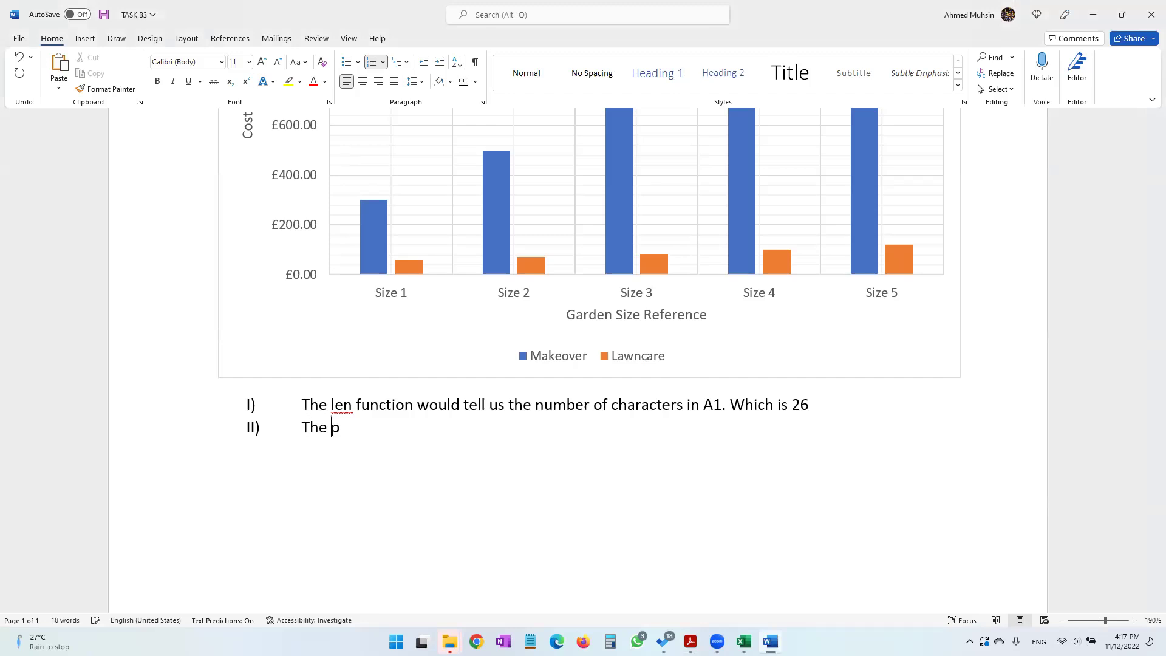
pyautogui.press('BackSpace')
pyautogui.press('BackSpace')
pyautogui.press('BackSpace')
pyautogui.write('PRODUCT function si')
pyautogui.press('BackSpace')
pyautogui.press('BackSpace')
pyautogui.write('is used')
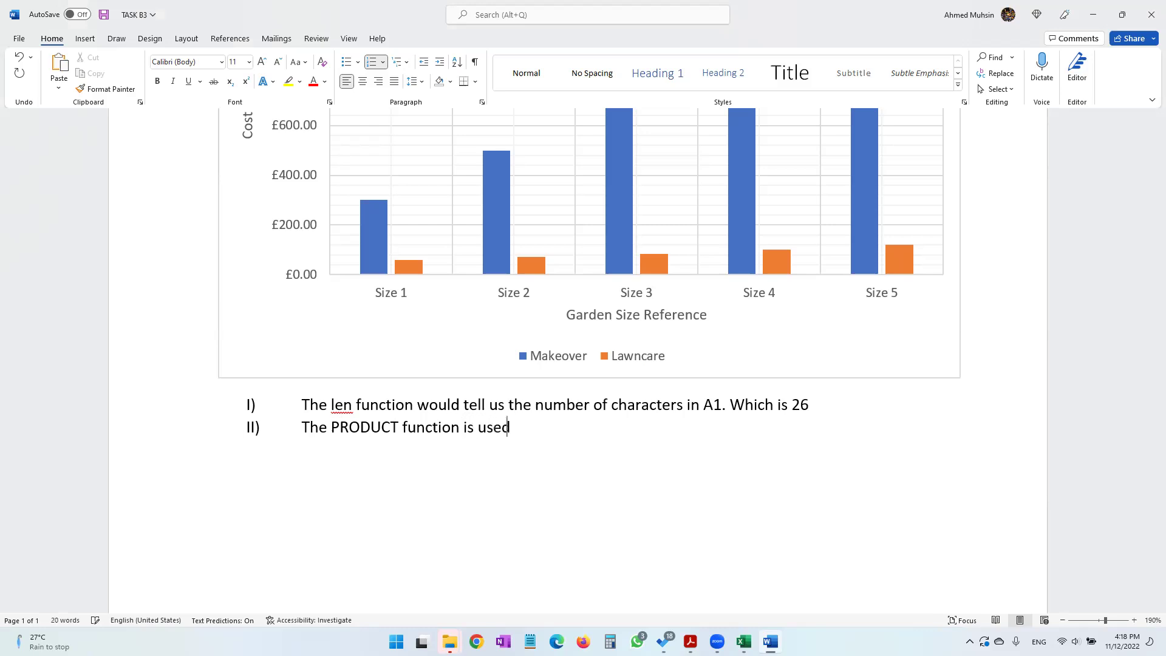
pyautogui.write(' to multipl')
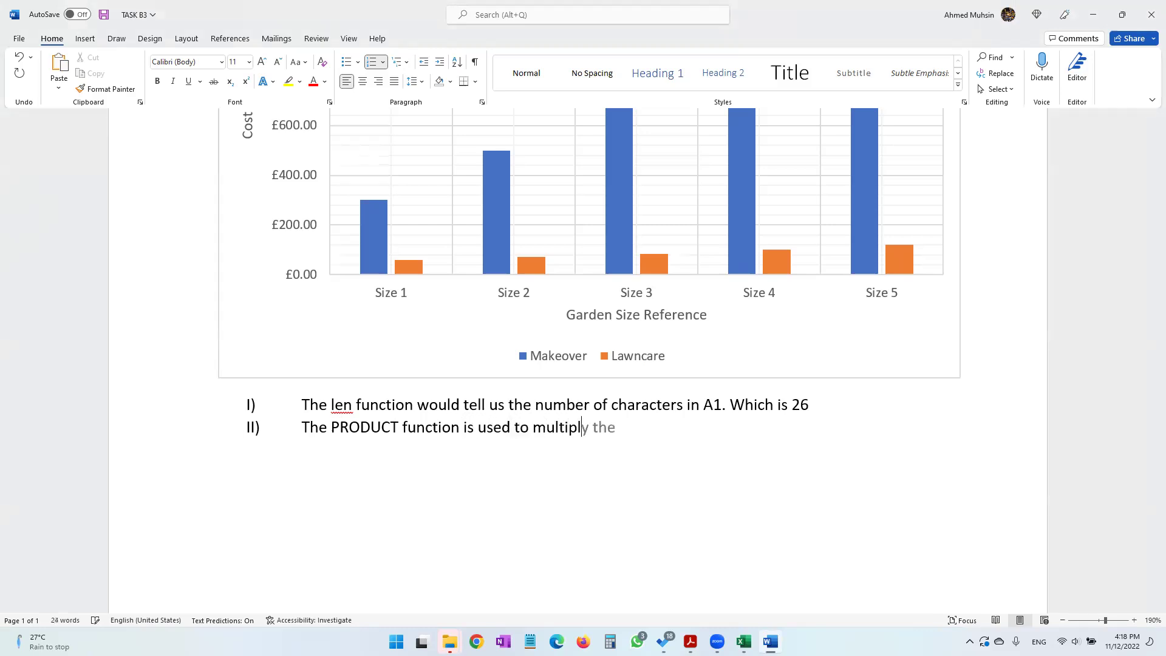
pyautogui.write('y values.')
# Check the Figure 1 values in the PDF and add the unnumbered line "=4*3*3*2" under answer II) in Word
pyautogui.press('Return')
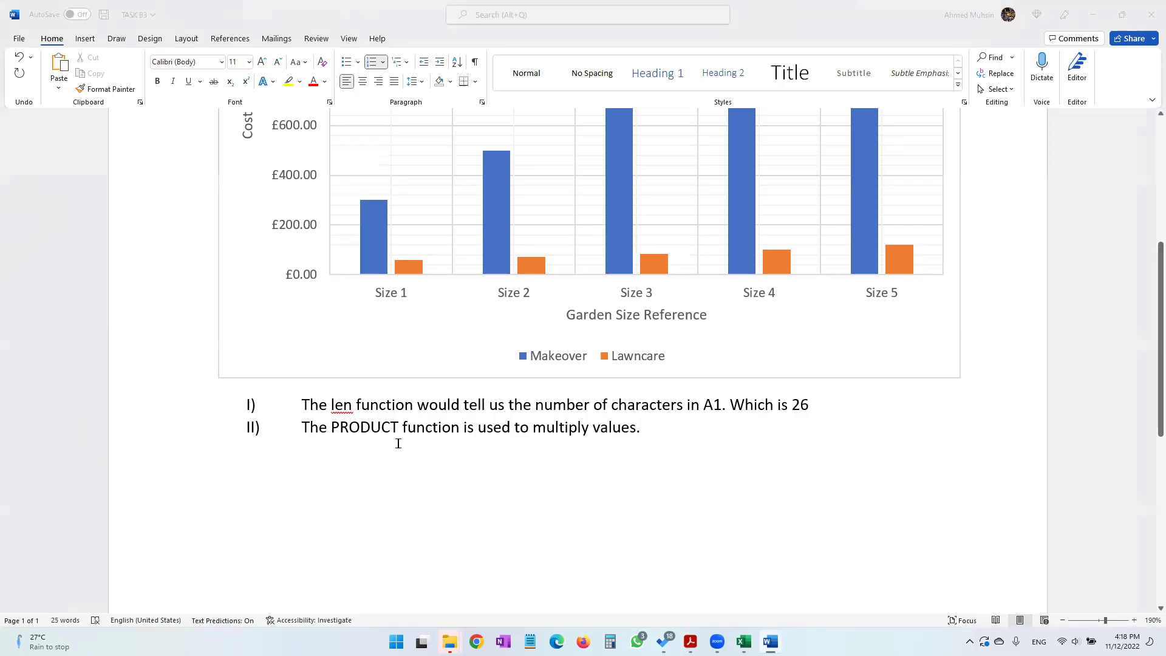
pyautogui.hotkey('alt', 'Tab')
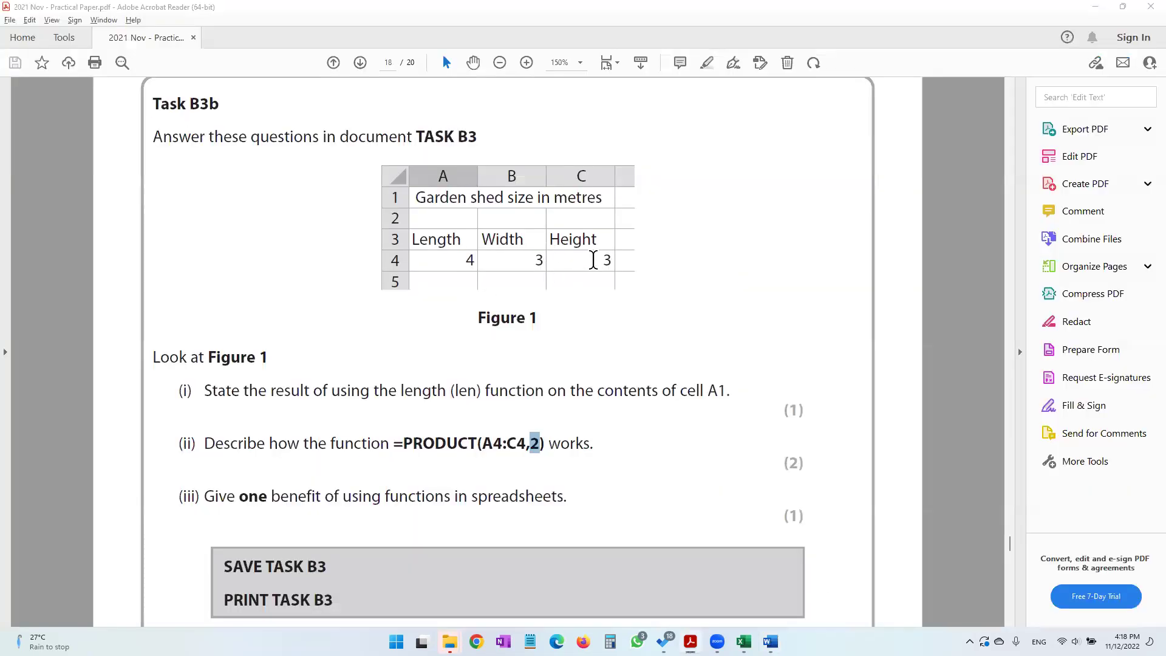
pyautogui.hotkey('alt', 'Tab')
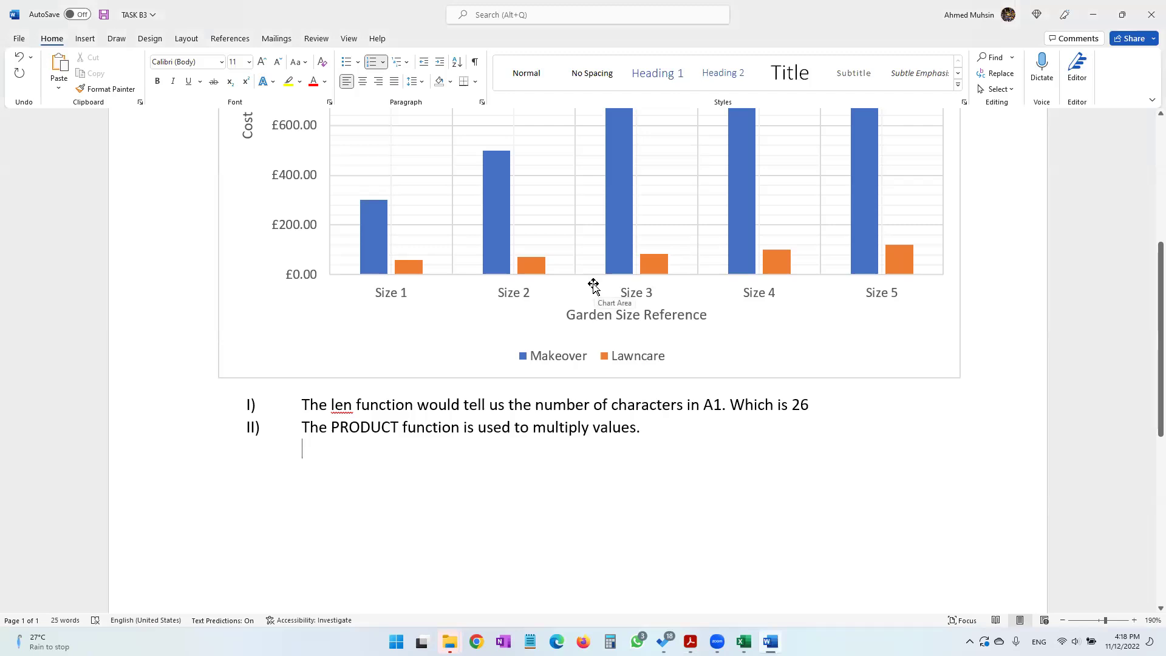
pyautogui.write('=4')
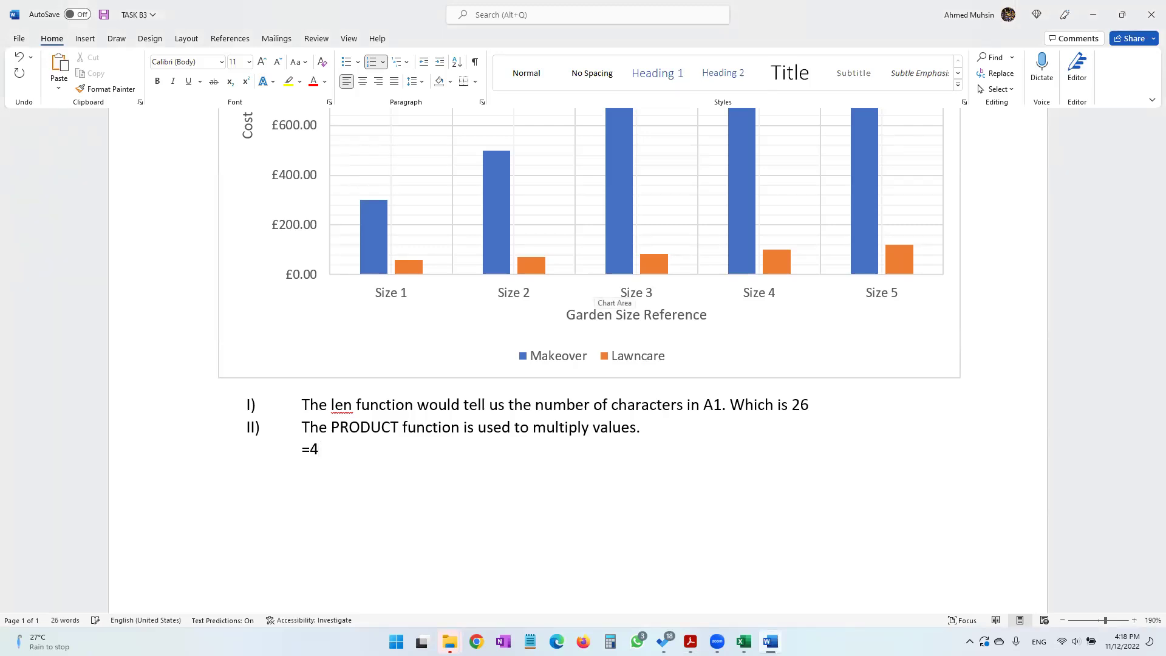
pyautogui.write('*3*3*2')
# Switch to the practical paper PDF and read question (iii) about one benefit of using functions in spreadsheets
pyautogui.hotkey('alt', 'Tab')
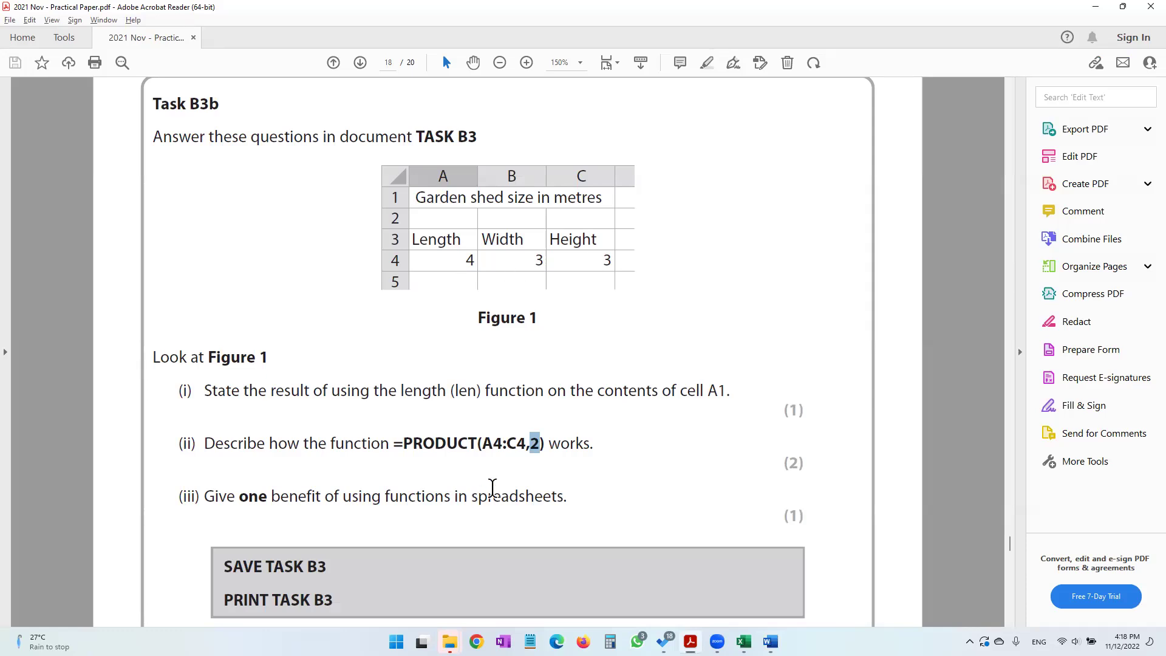
pyautogui.doubleClick(533, 454)
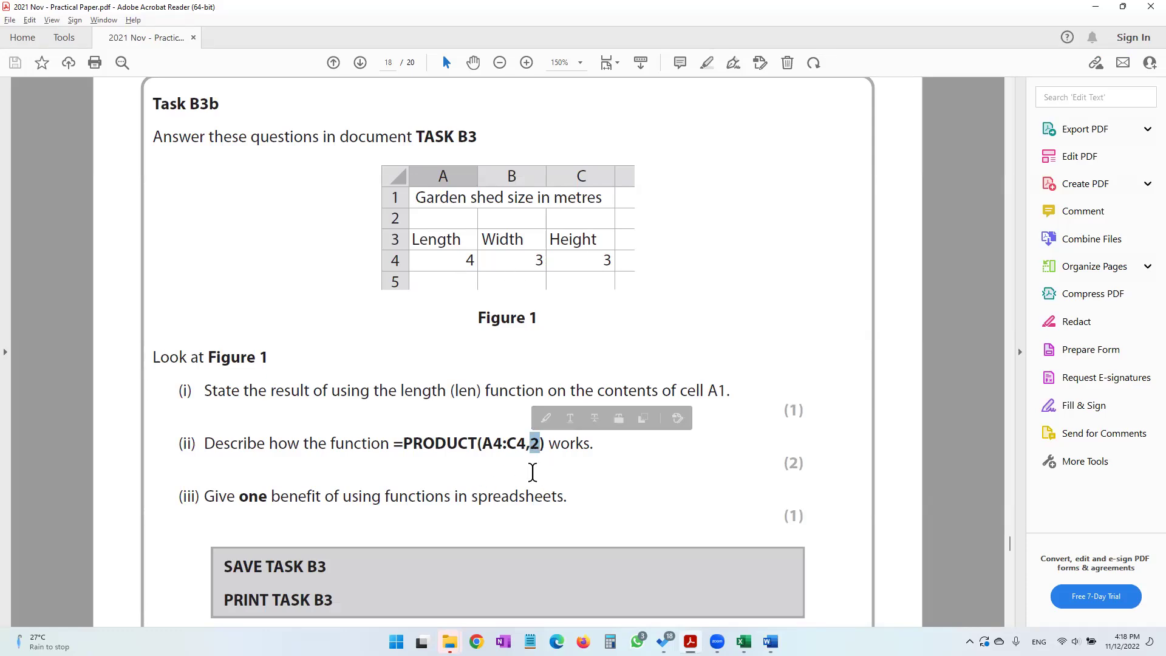
pyautogui.moveTo(207, 495); pyautogui.dragTo(550, 490)
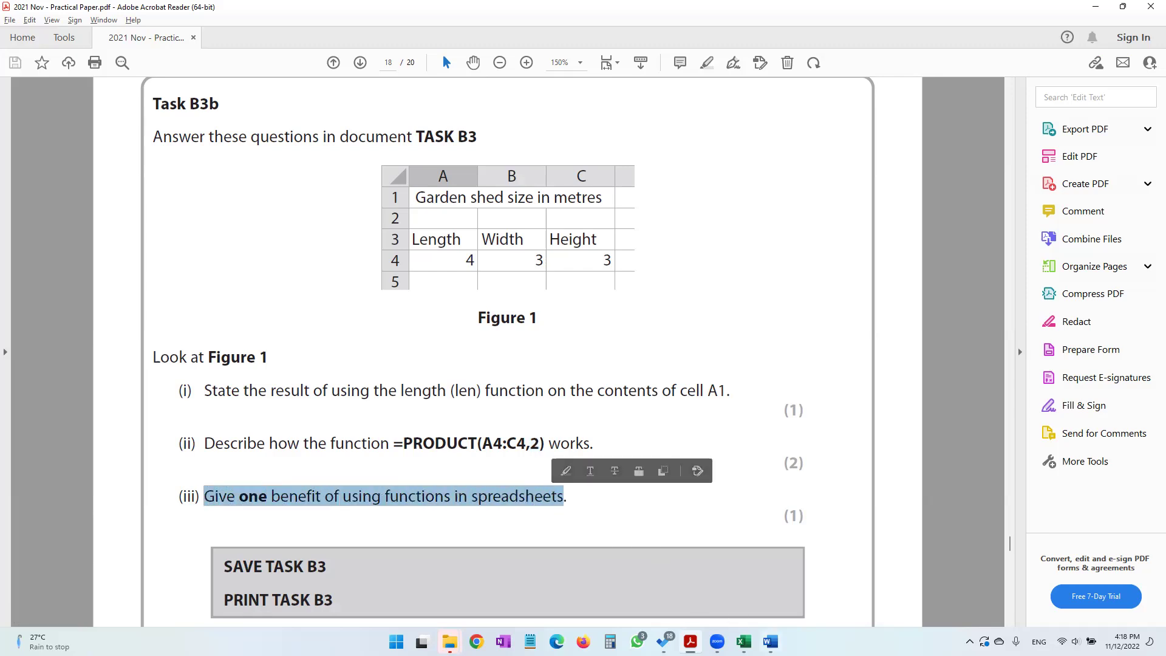
# Switch to the Word document and begin answer III): "In a function the user only has to select the correct cell addresses, defining of how the function"
pyautogui.hotkey('alt', 'Tab')
pyautogui.press('Return')
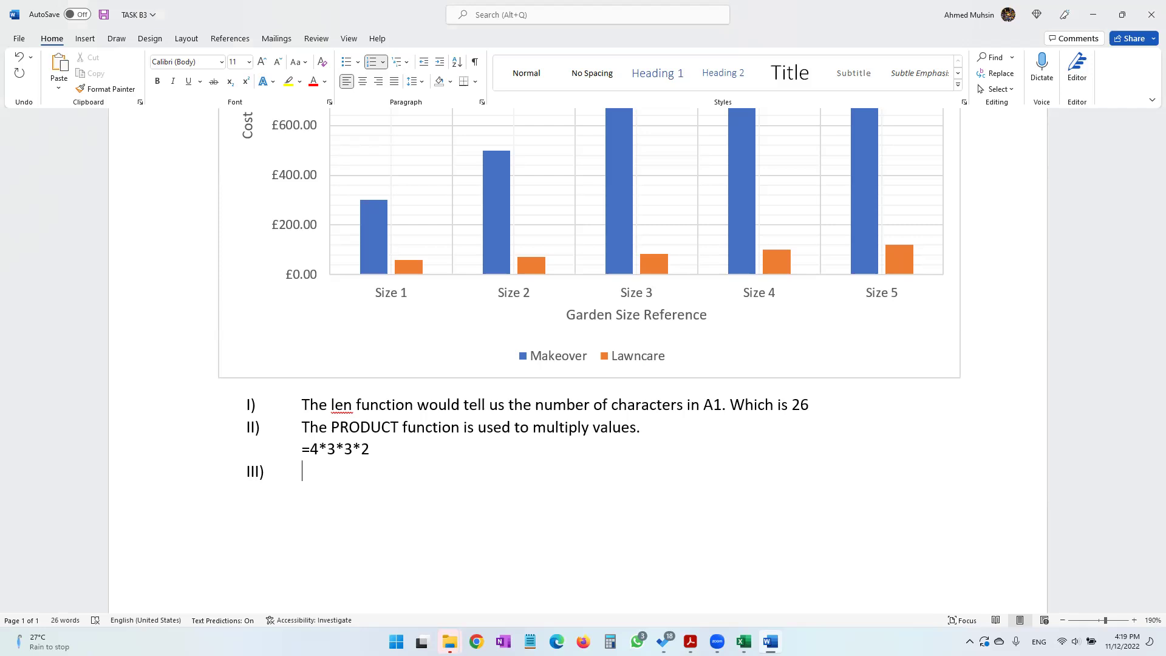
pyautogui.hotkey('alt', 'Tab')
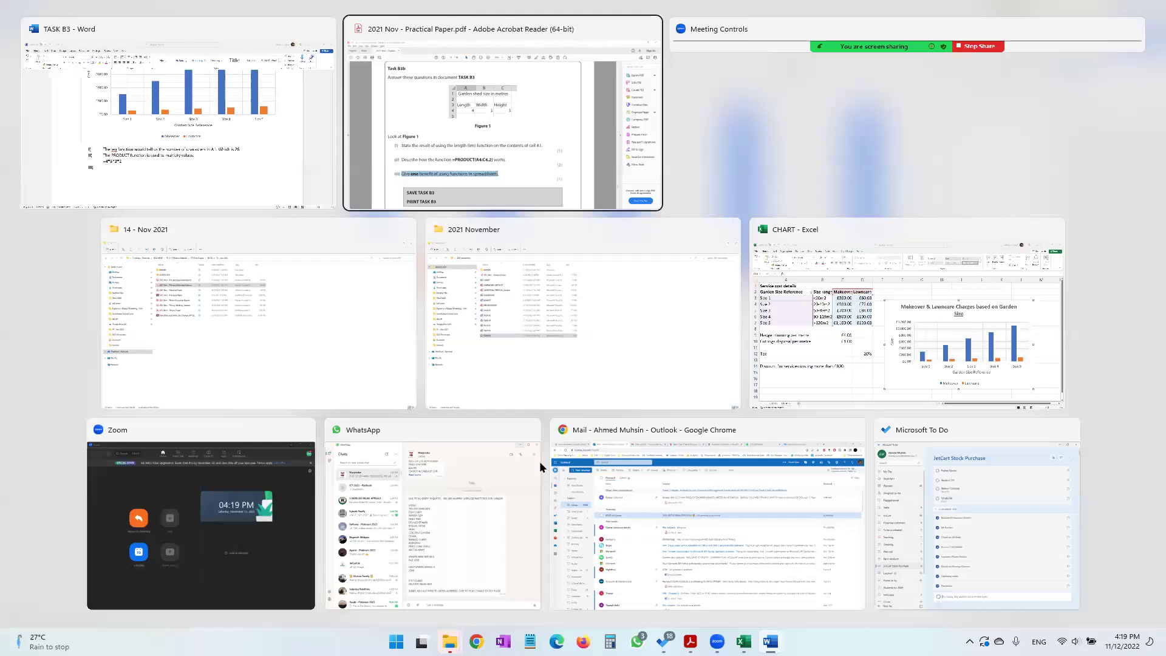
pyautogui.hotkey('alt', 'Tab')
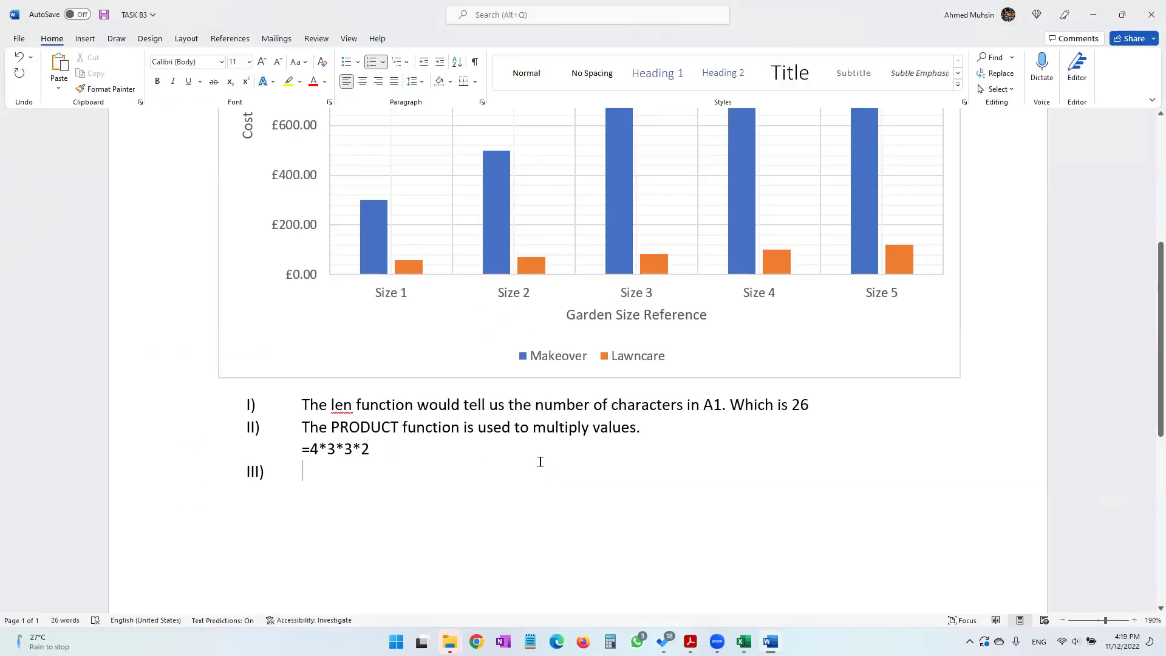
pyautogui.write('In a func')
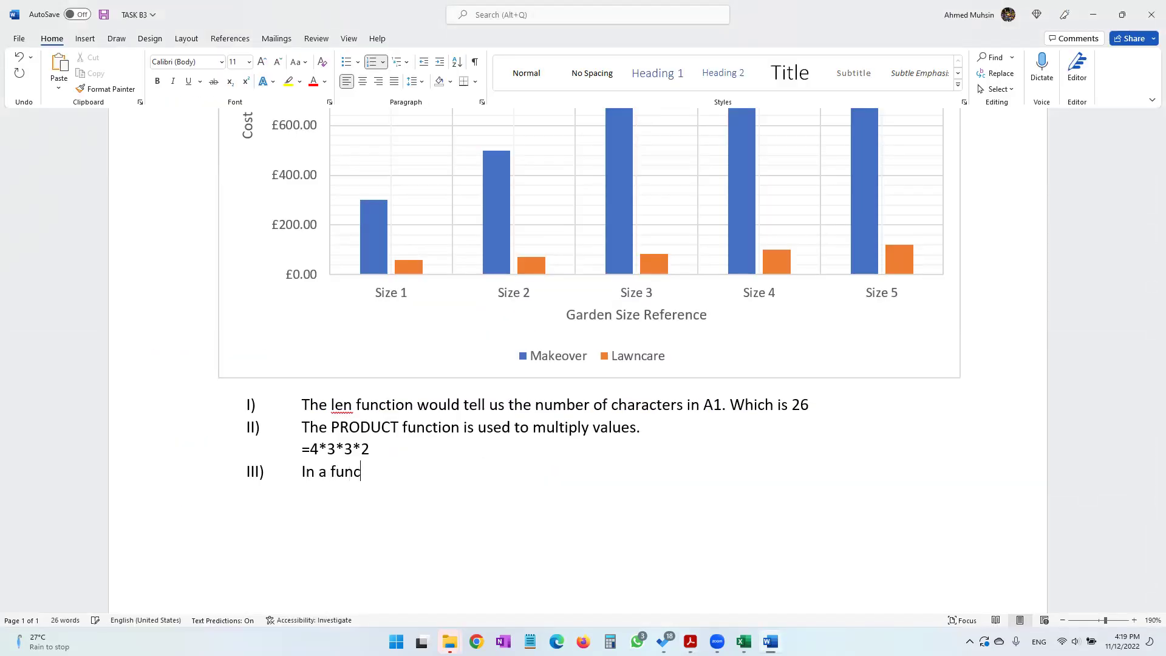
pyautogui.write('tion the user do')
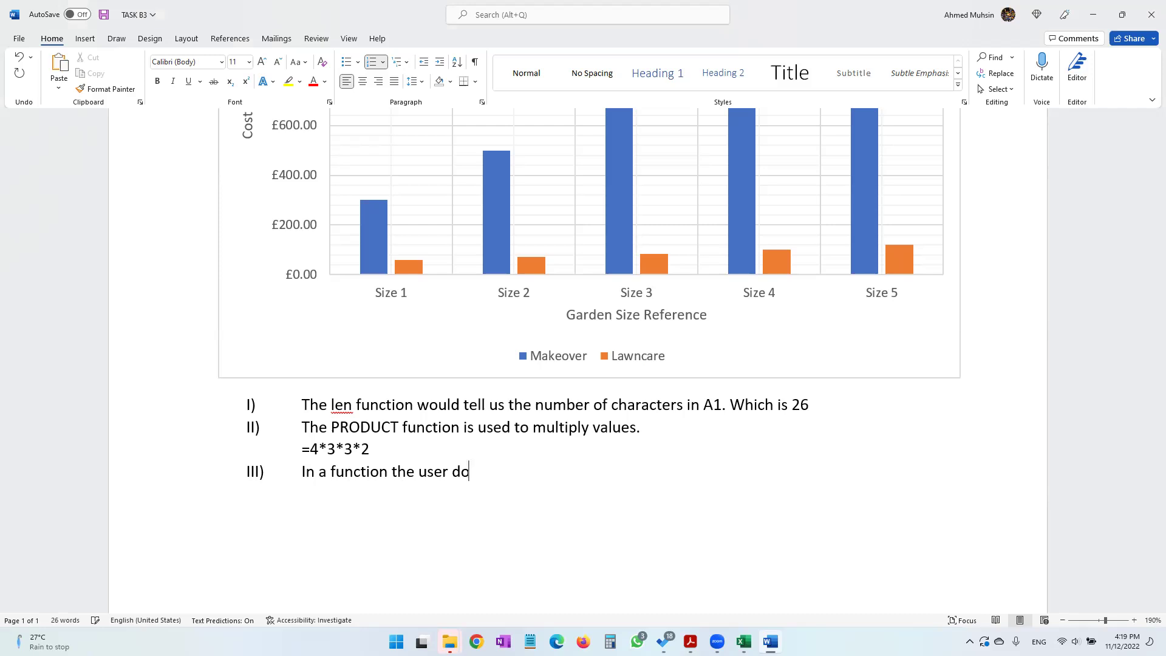
pyautogui.write('es not')
pyautogui.press('BackSpace')
pyautogui.press('BackSpace')
pyautogui.press('BackSpace')
pyautogui.press('BackSpace')
pyautogui.press('BackSpace')
pyautogui.press('BackSpace')
pyautogui.press('BackSpace')
pyautogui.press('BackSpace')
pyautogui.press('BackSpace')
pyautogui.write('only has to select t')
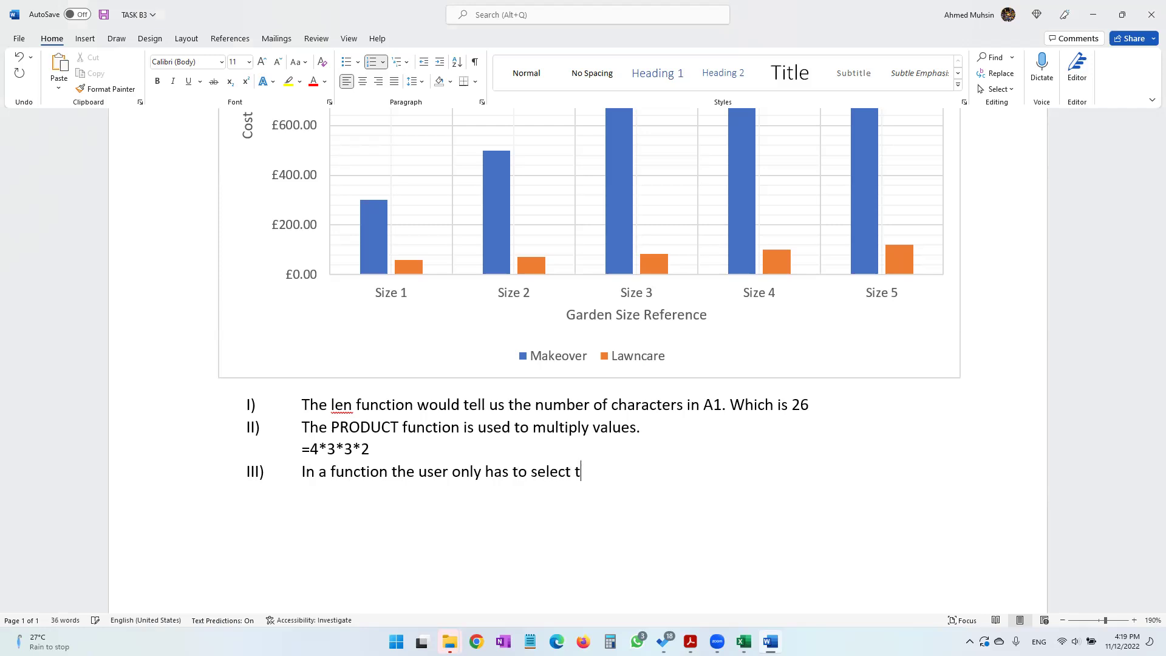
pyautogui.write('he correct cell a')
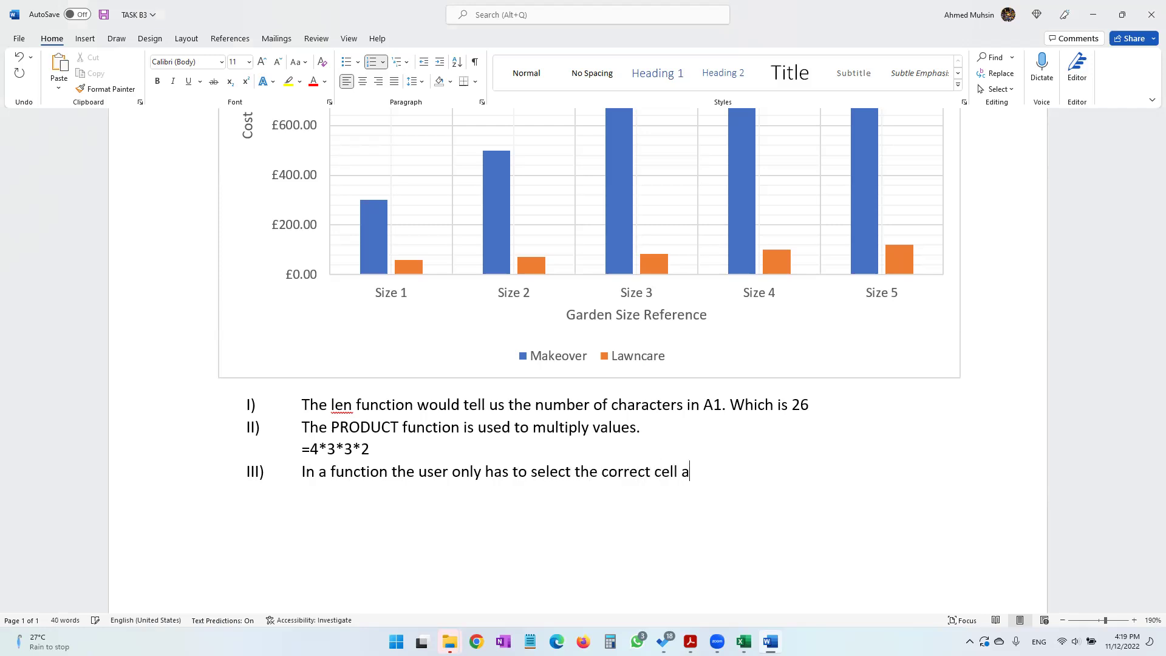
pyautogui.write('ddresses, defining of how the function')
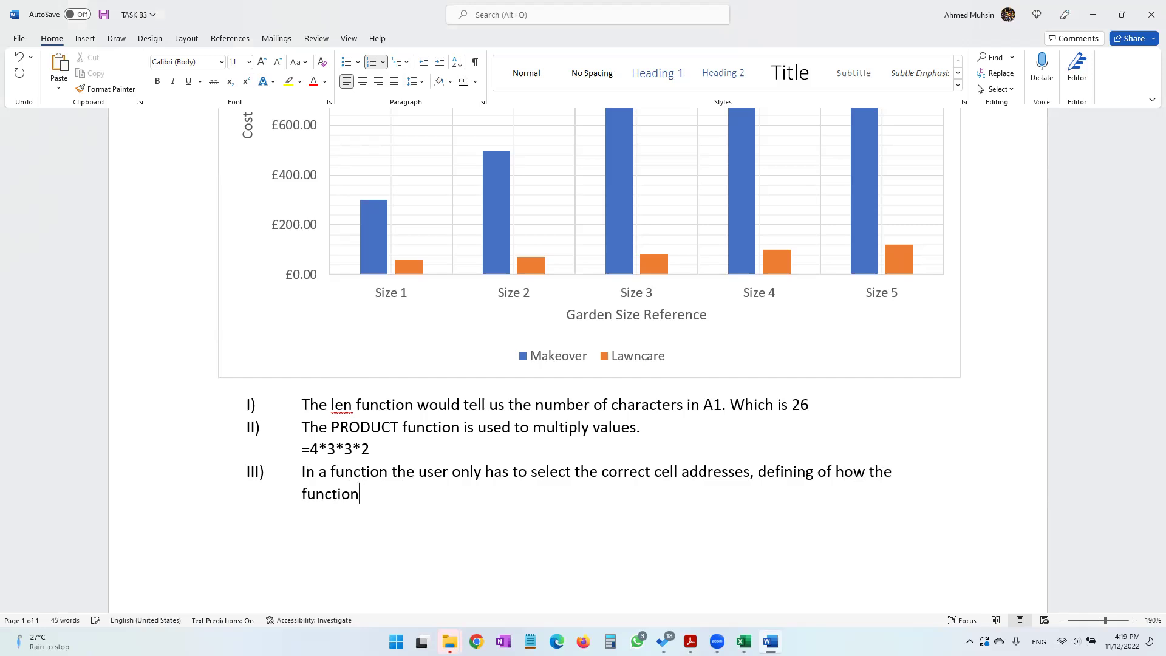
# Replace the ending "the function" in answer III) with "calculations should be done is not needed in functions.", leaving no empty numbered item below
pyautogui.press('BackSpace')
pyautogui.press('BackSpace')
pyautogui.press('BackSpace')
pyautogui.press('BackSpace')
pyautogui.press('BackSpace')
pyautogui.press('BackSpace')
pyautogui.press('BackSpace')
pyautogui.press('BackSpace')
pyautogui.press('BackSpace')
pyautogui.press('BackSpace')
pyautogui.press('BackSpace')
pyautogui.press('BackSpace')
pyautogui.write('calu')
pyautogui.press('BackSpace')
pyautogui.write('culati')
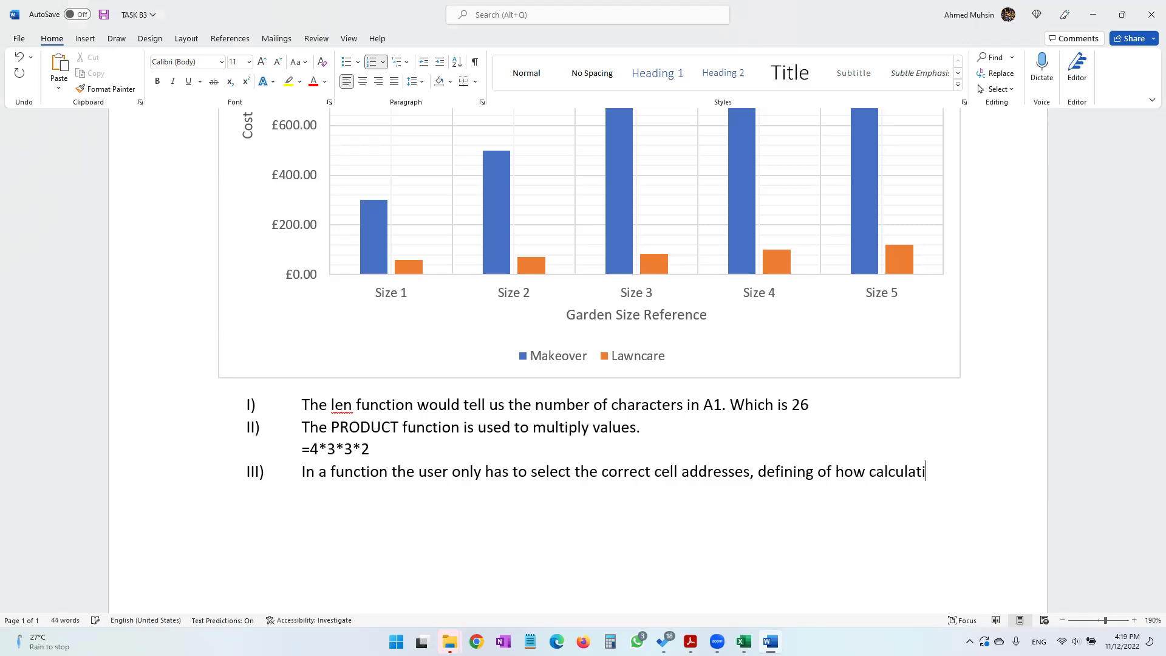
pyautogui.write('ons shoul')
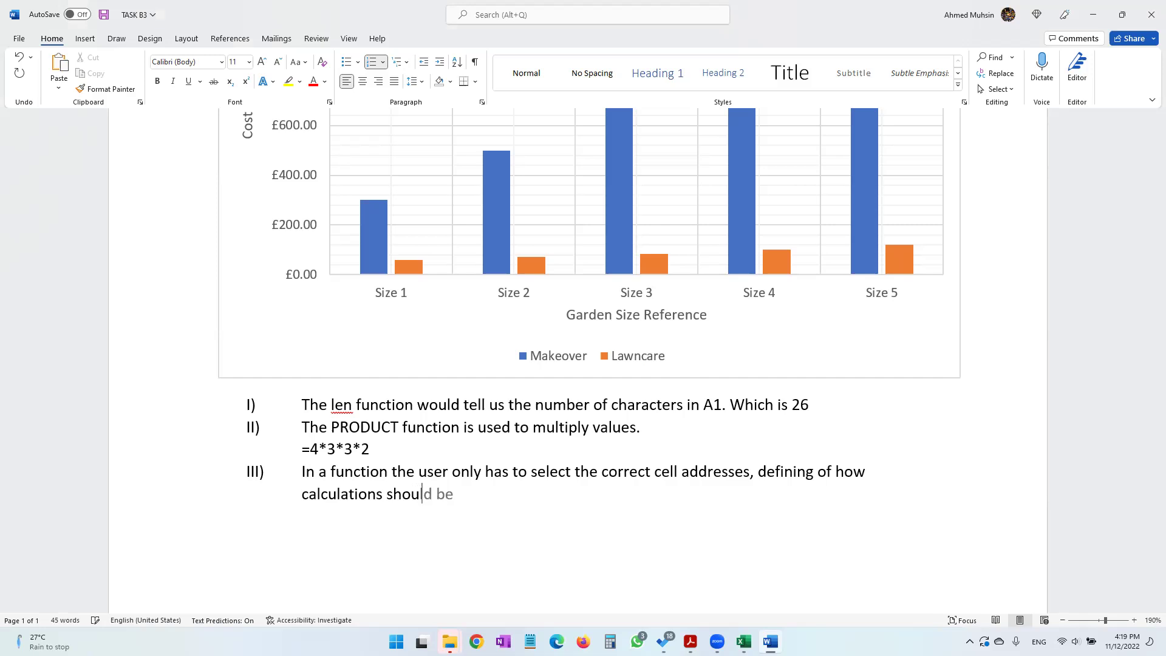
pyautogui.write('d be done is not needed in func')
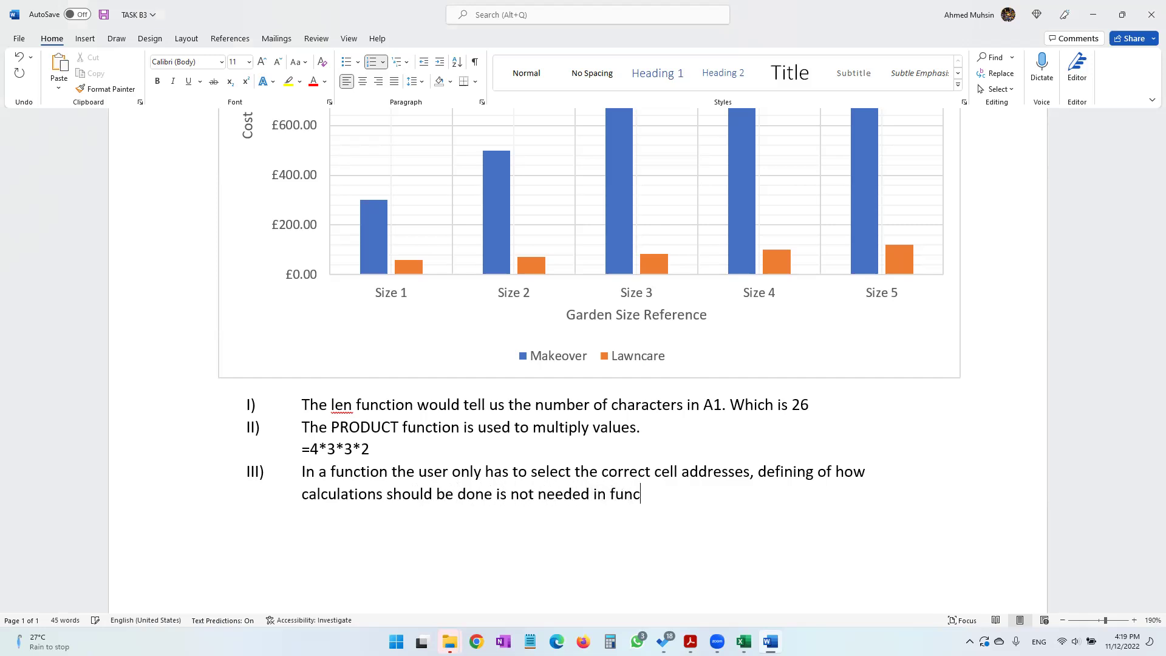
pyautogui.write('tions.')
pyautogui.press('Return')
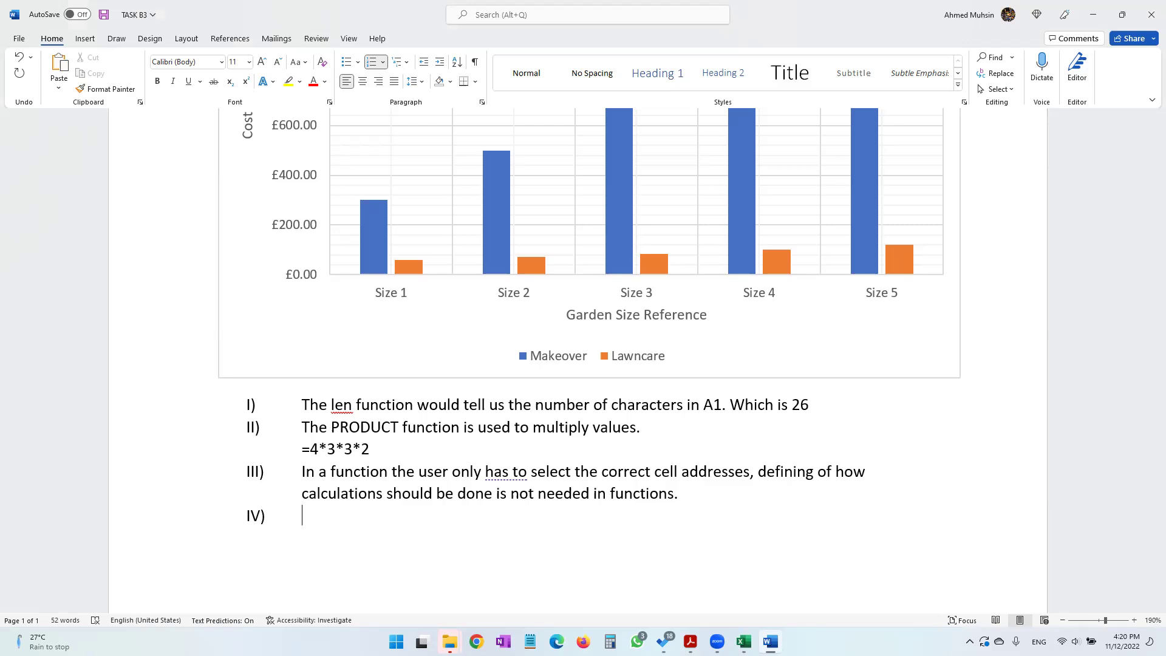
pyautogui.press('BackSpace')
# Switch to the practical paper PDF and read the closing save and print instructions for TASK B3
pyautogui.hotkey('alt', 'Tab')
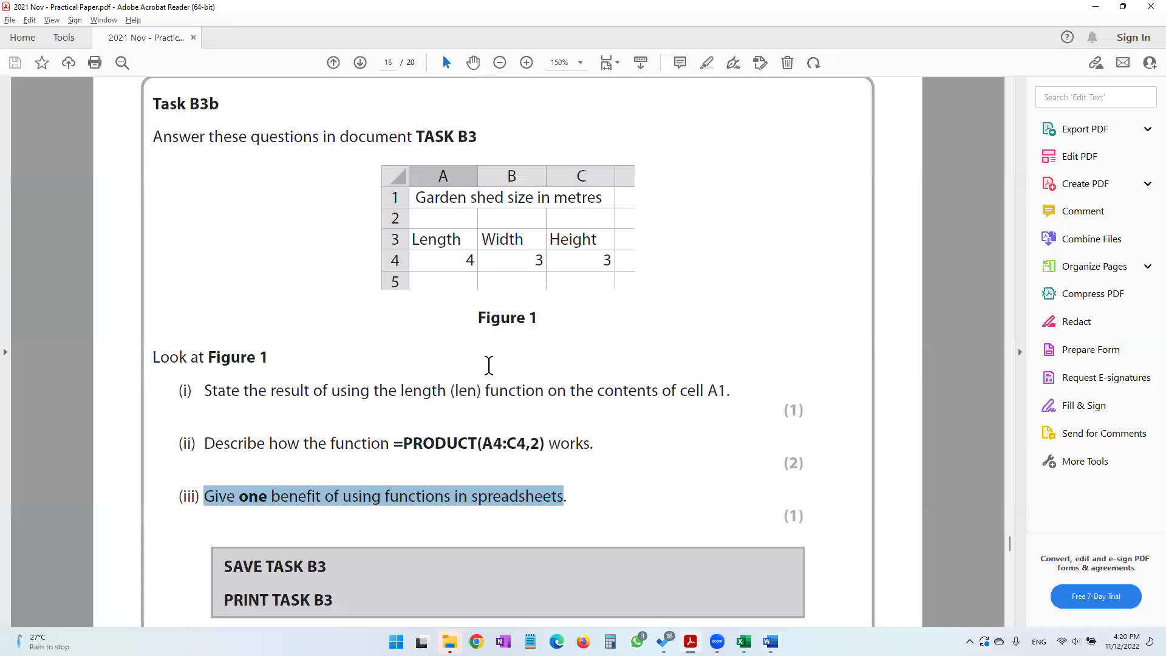
pyautogui.scroll(-5, 486, 364)
pyautogui.doubleClick(242, 295)
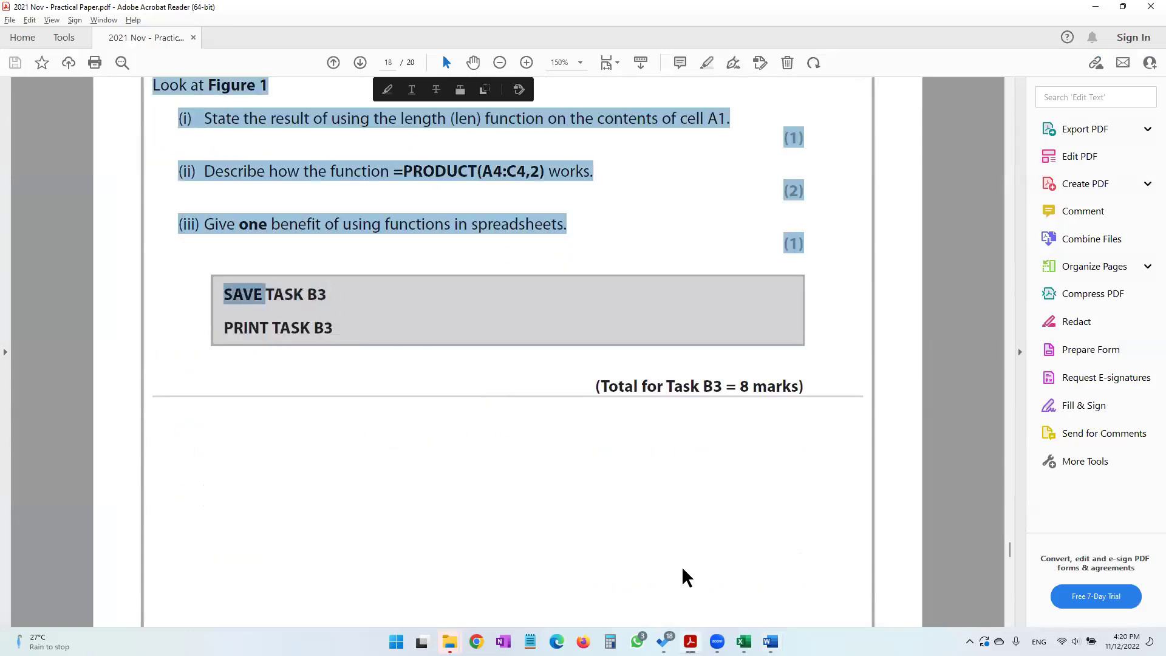
# Switch to Word, save the TASK B3 document and open its print preview
pyautogui.click(770, 641)
pyautogui.click(105, 17)
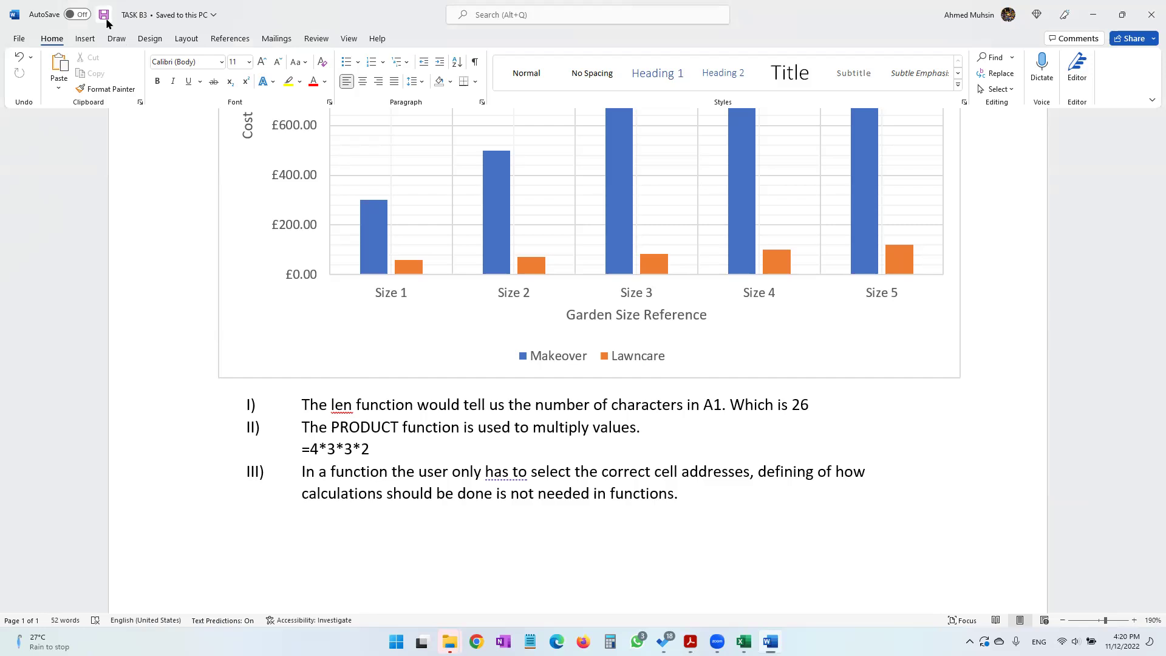
pyautogui.hotkey('ctrl', 'p')
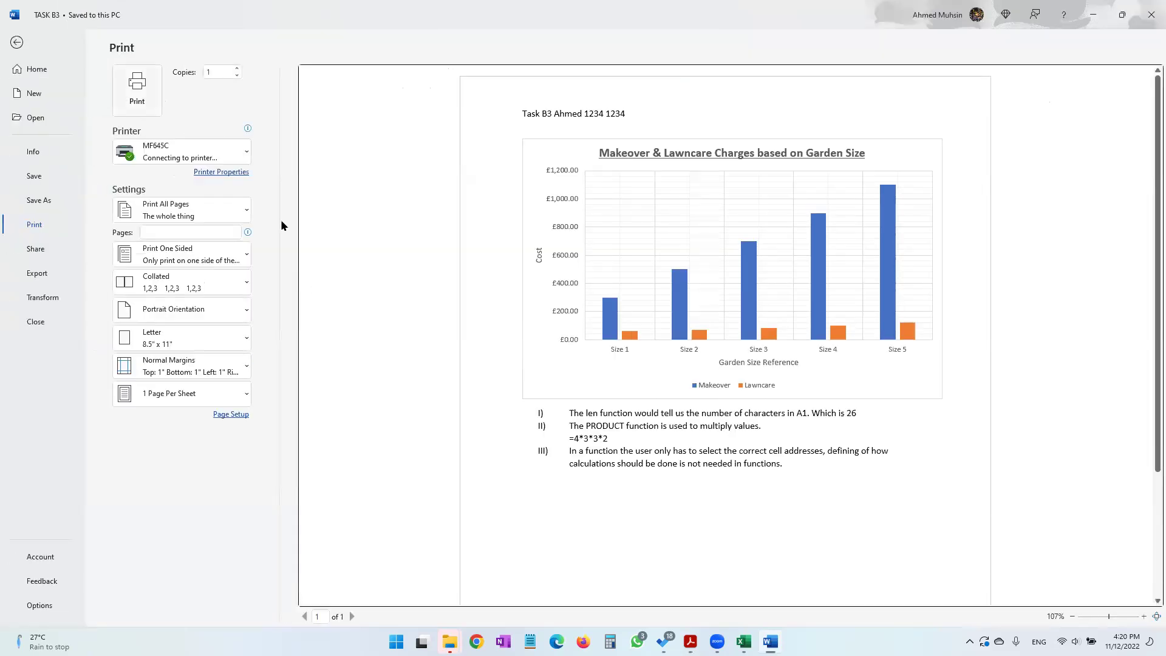
# Switch to the practical paper PDF and read the Task B4 introduction on opening, heading and saving LEAFLET as a two-sided A5 leaflet
pyautogui.click(690, 641)
pyautogui.scroll(-5, 508, 360)
pyautogui.scroll(-6, 509, 360)
pyautogui.scroll(2, 509, 360)
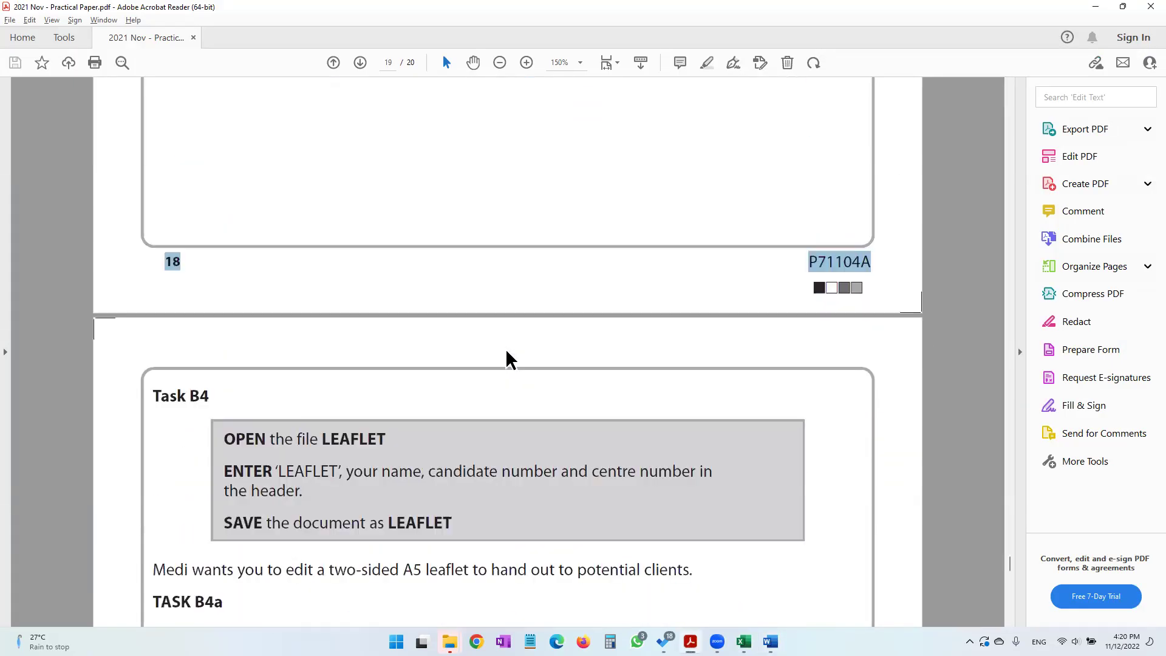
pyautogui.doubleClick(192, 396)
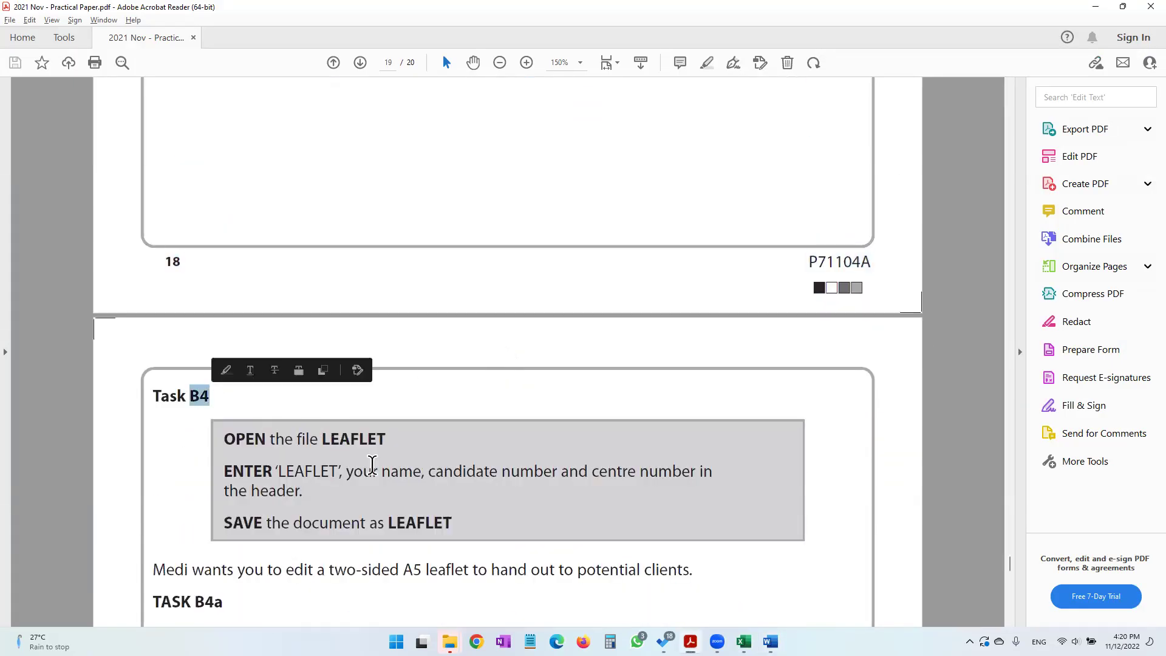
pyautogui.scroll(-4, 372, 464)
pyautogui.moveTo(403, 297); pyautogui.dragTo(466, 302)
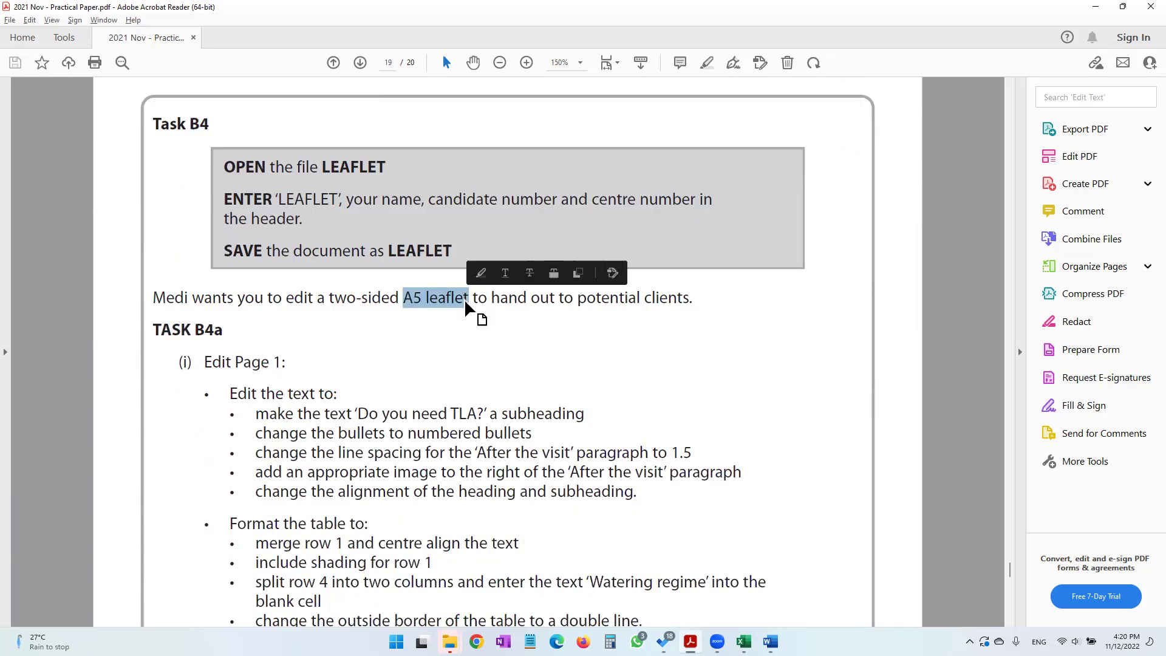